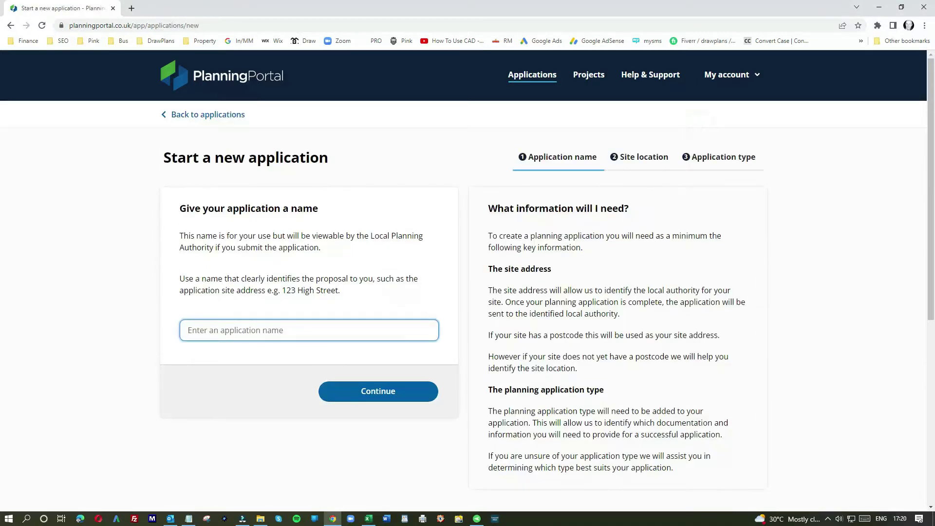
# Name the new application after the site's street address.
pyautogui.hotkey('alt', 'Tab')
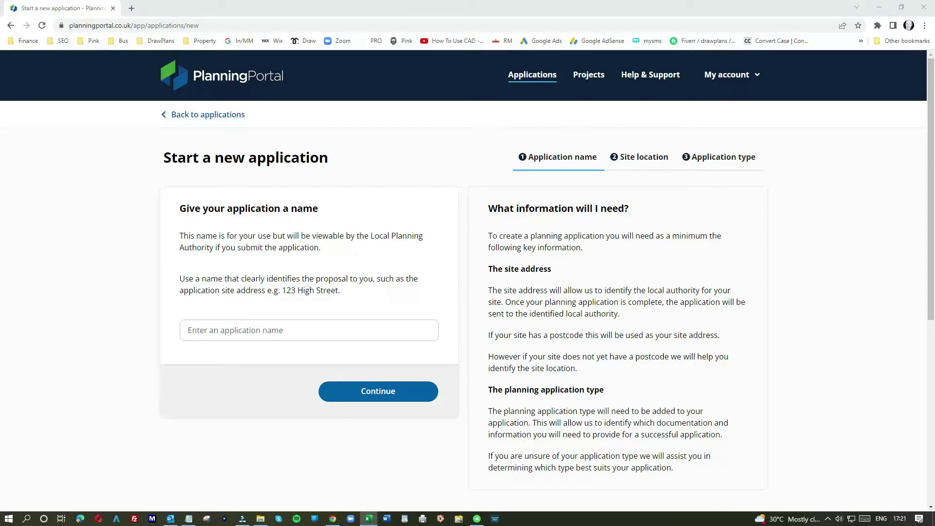
pyautogui.click(287, 326)
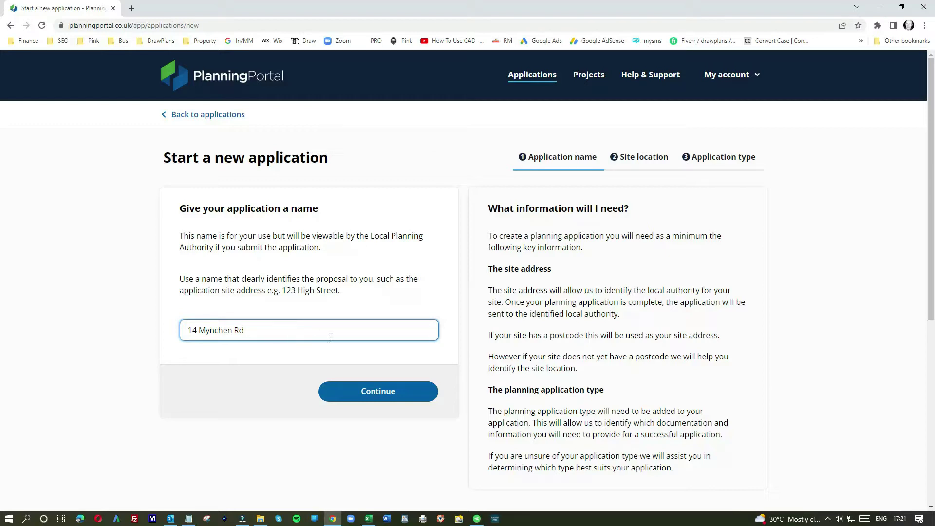
pyautogui.click(376, 392)
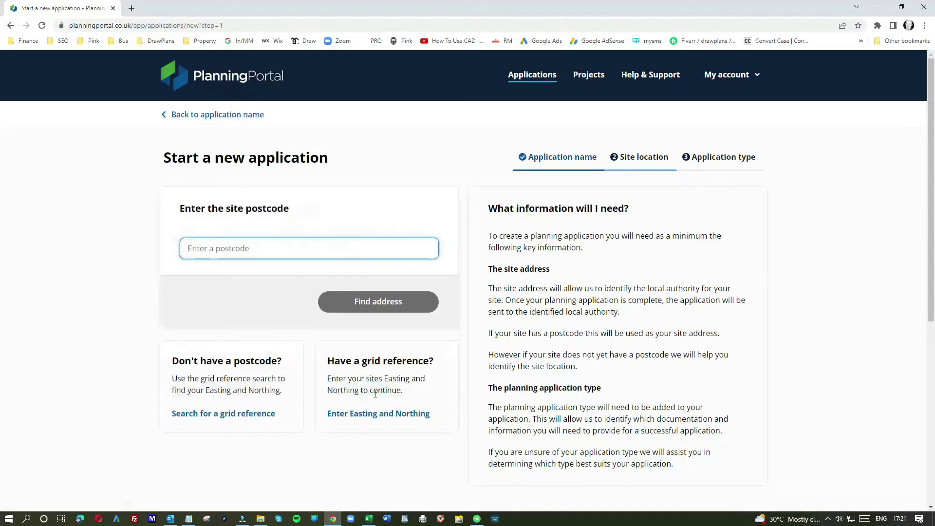
# Set the site location by looking up the site postcode and picking the matching house.
pyautogui.hotkey('alt', 'Tab')
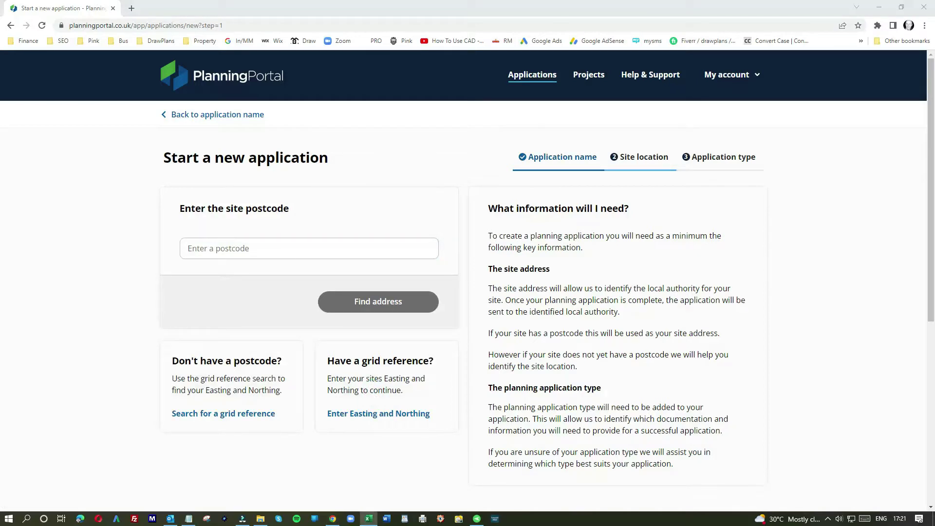
pyautogui.click(302, 248)
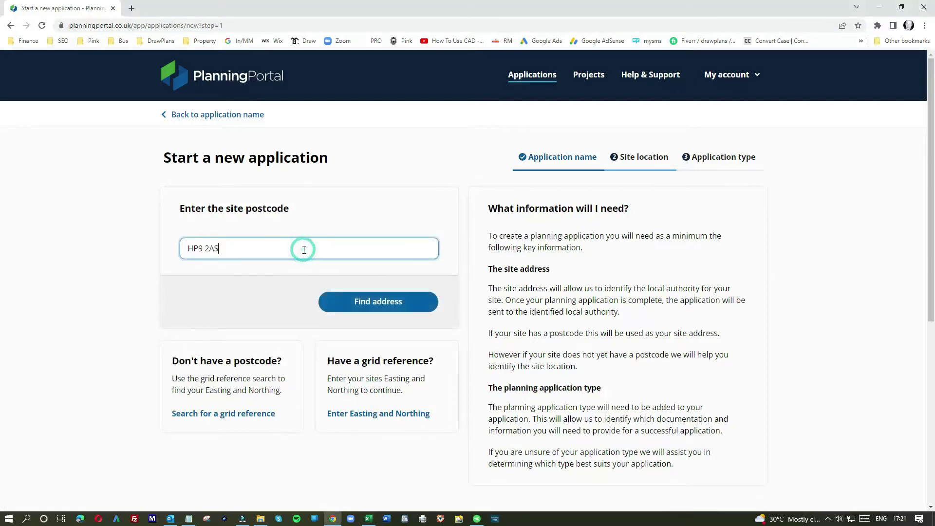
pyautogui.click(374, 302)
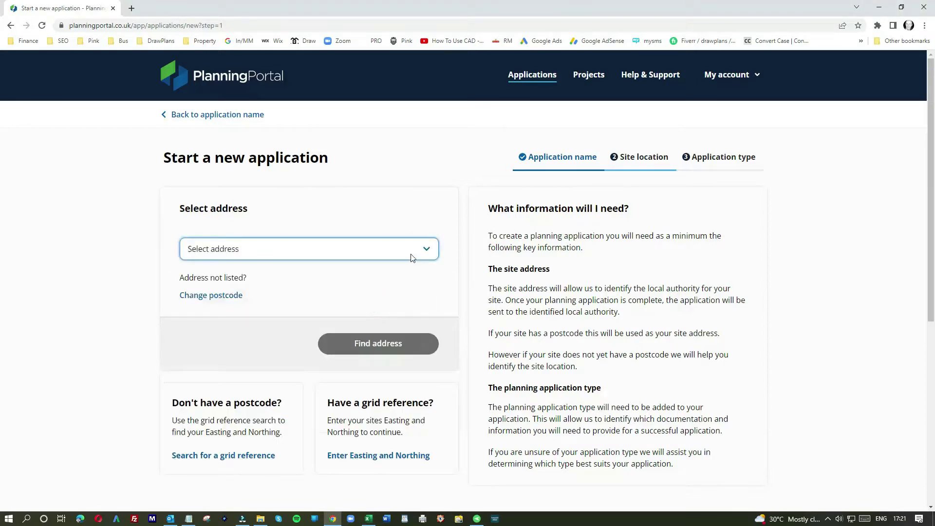
pyautogui.click(421, 248)
pyautogui.scroll(-5, 296, 326)
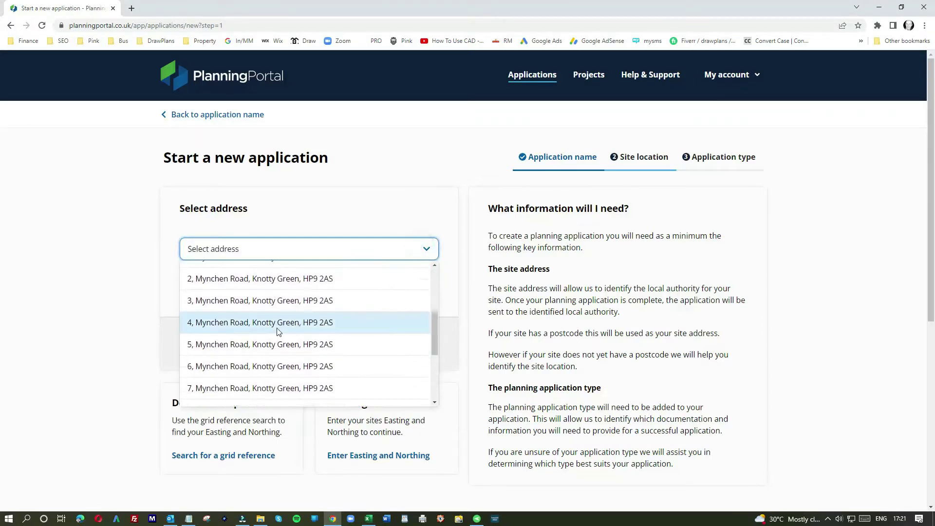
pyautogui.scroll(-2, 277, 332)
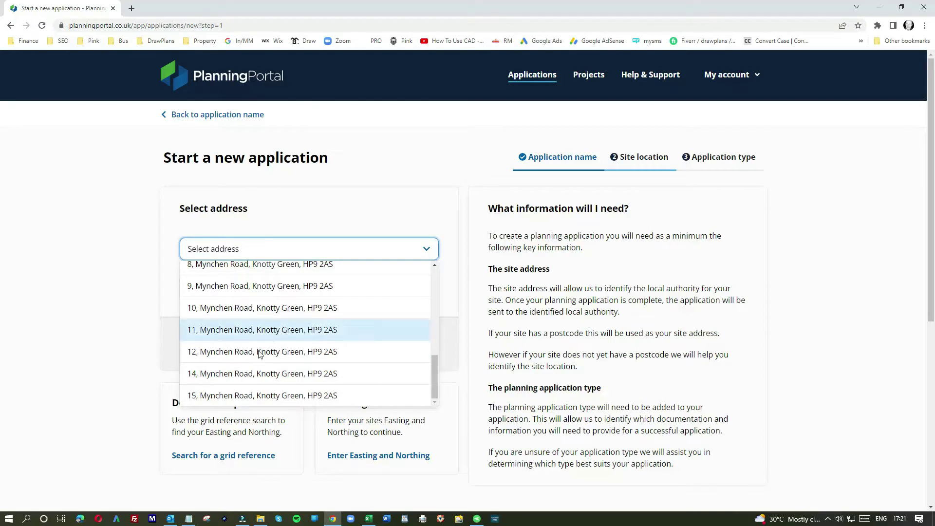
pyautogui.click(248, 371)
pyautogui.click(366, 345)
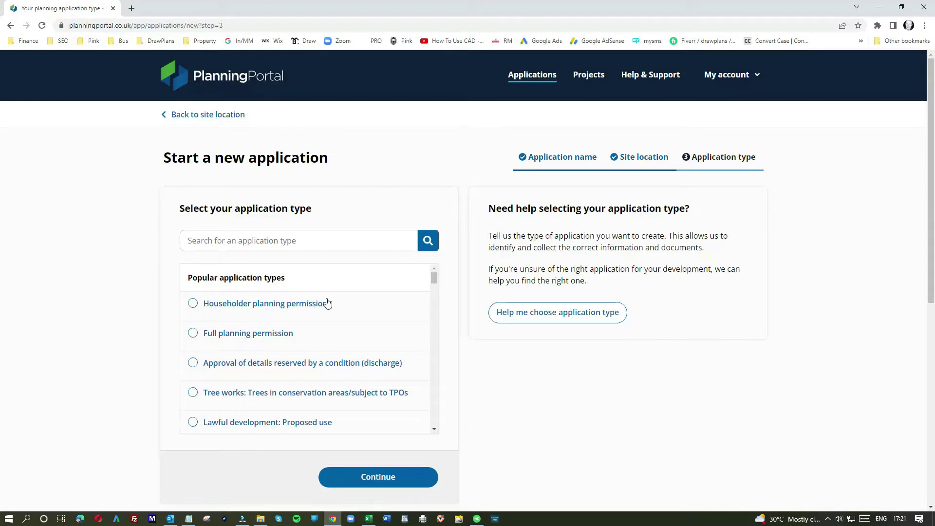
# Choose Householder planning permission as a standard application and continue to Check your answers.
pyautogui.moveTo(435, 280)
pyautogui.mouseDown()
pyautogui.moveTo(432, 427)
pyautogui.moveTo(435, 279)
pyautogui.mouseUp()
pyautogui.moveTo(435, 276)
pyautogui.mouseDown()
pyautogui.moveTo(434, 285)
pyautogui.moveTo(440, 263)
pyautogui.mouseUp()
pyautogui.click(193, 305)
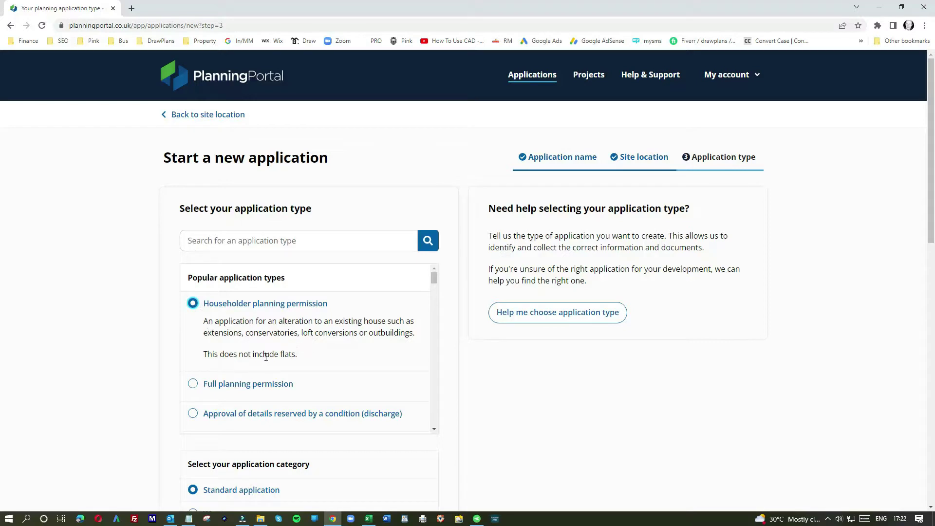
pyautogui.scroll(-3, 341, 399)
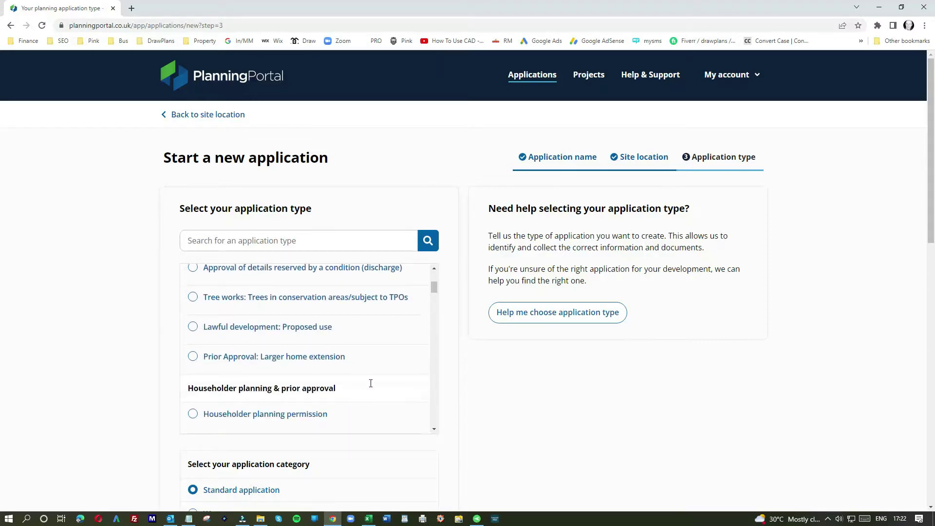
pyautogui.scroll(-5, 404, 454)
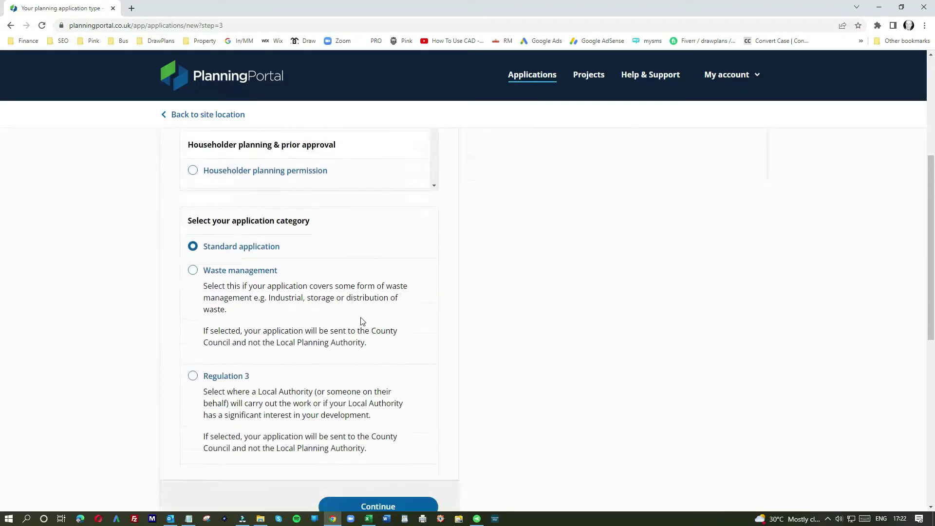
pyautogui.scroll(-2, 348, 386)
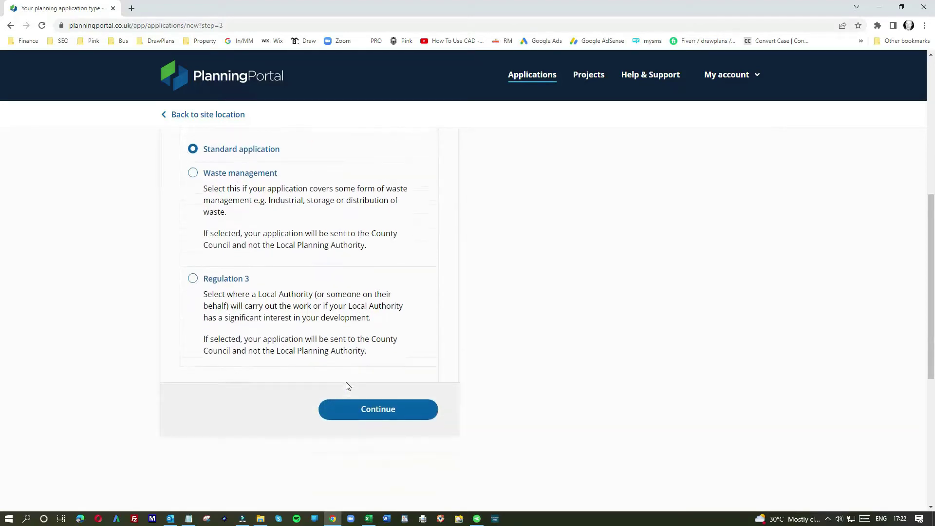
pyautogui.click(367, 409)
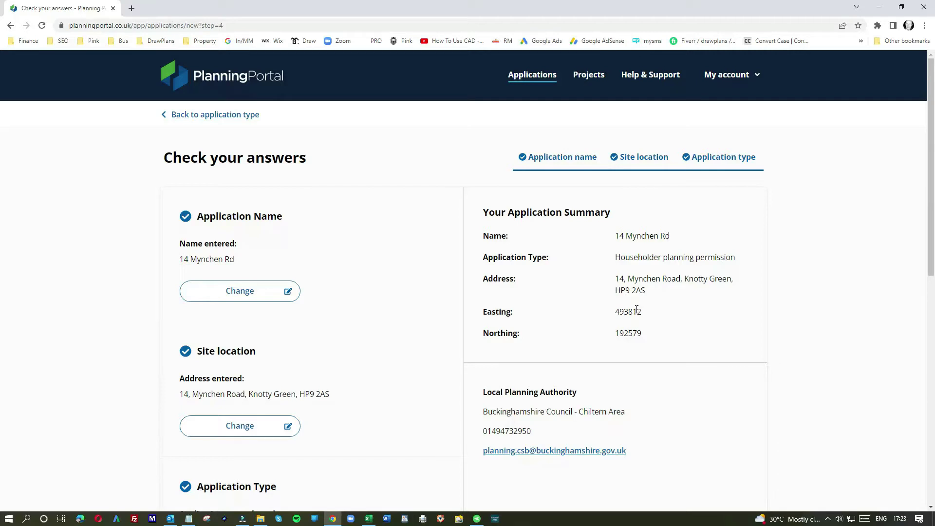
# Create the draft application and open its list of application question sections.
pyautogui.scroll(-4, 378, 372)
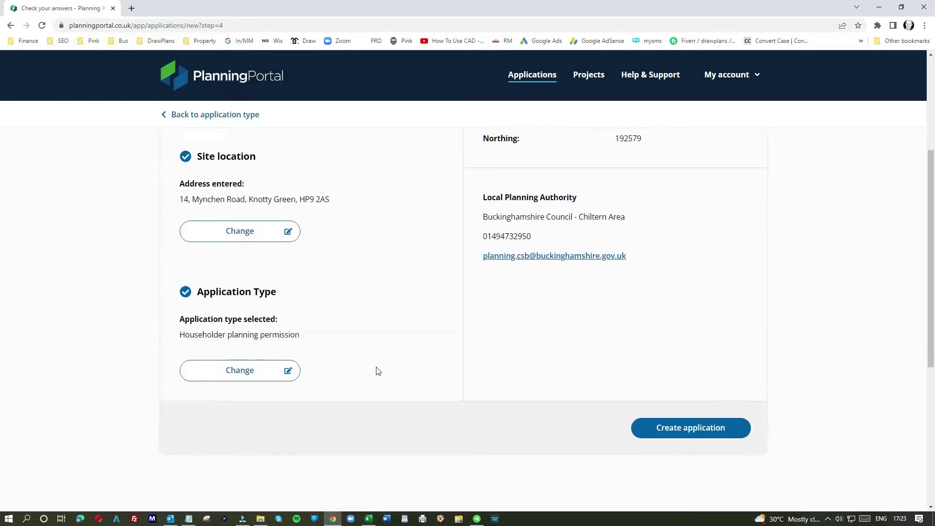
pyautogui.click(693, 430)
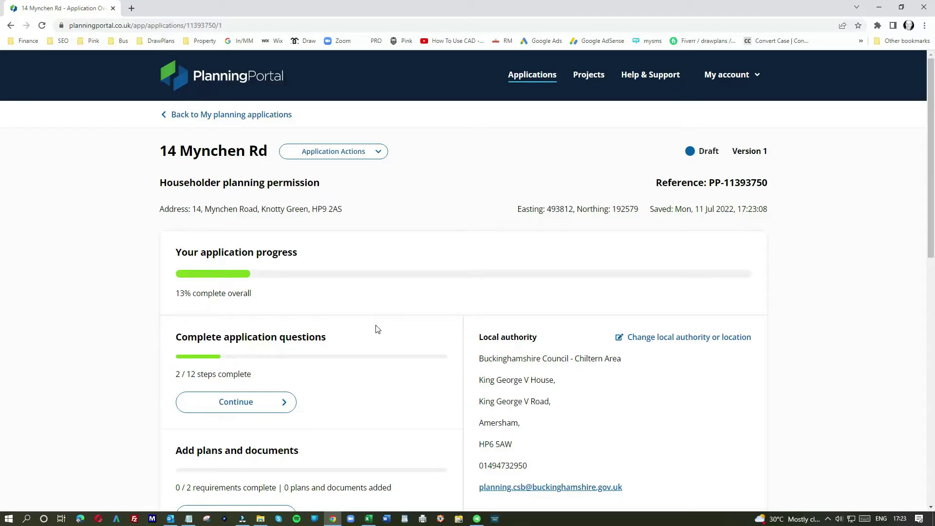
pyautogui.scroll(-2, 376, 329)
pyautogui.scroll(-1, 376, 329)
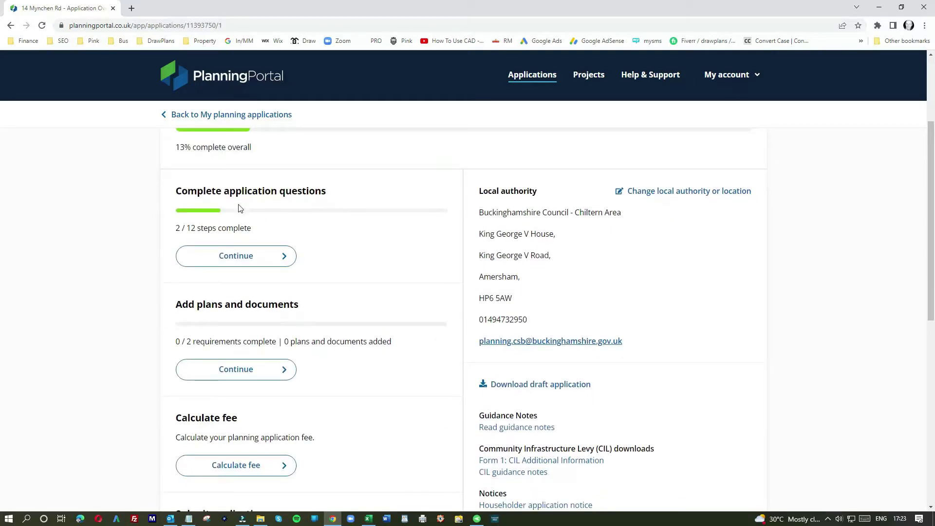
pyautogui.click(239, 258)
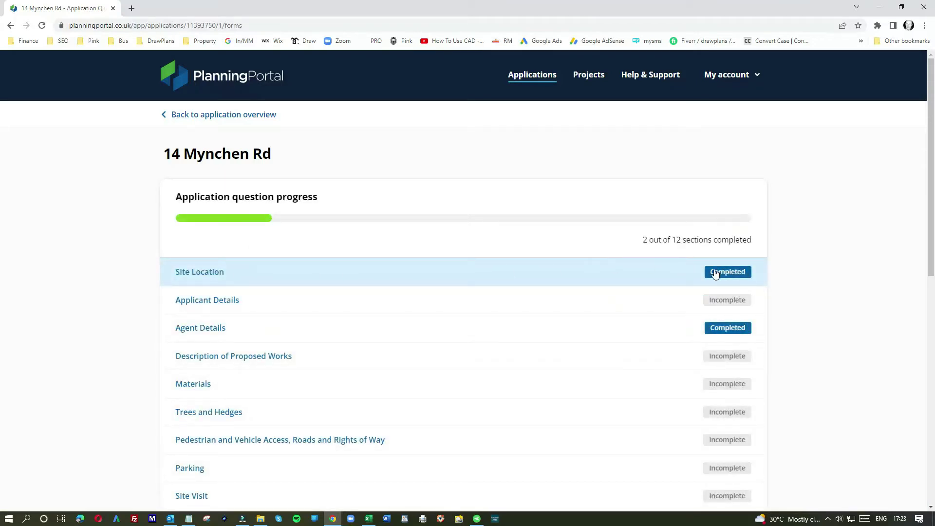
# In Applicant Details, enter the title Mr and the applicant's first name and surname.
pyautogui.click(202, 307)
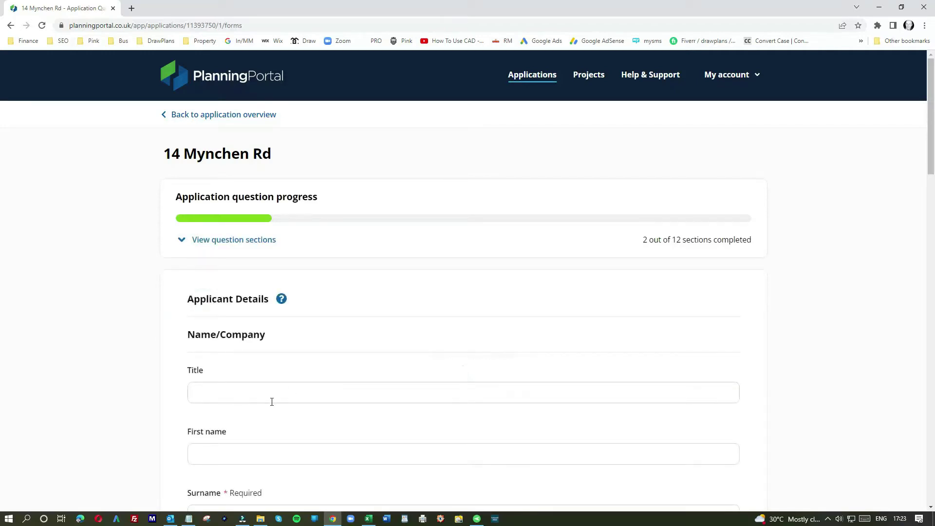
pyautogui.click(237, 391)
pyautogui.write('mR')
pyautogui.press('BackSpace')
pyautogui.press('BackSpace')
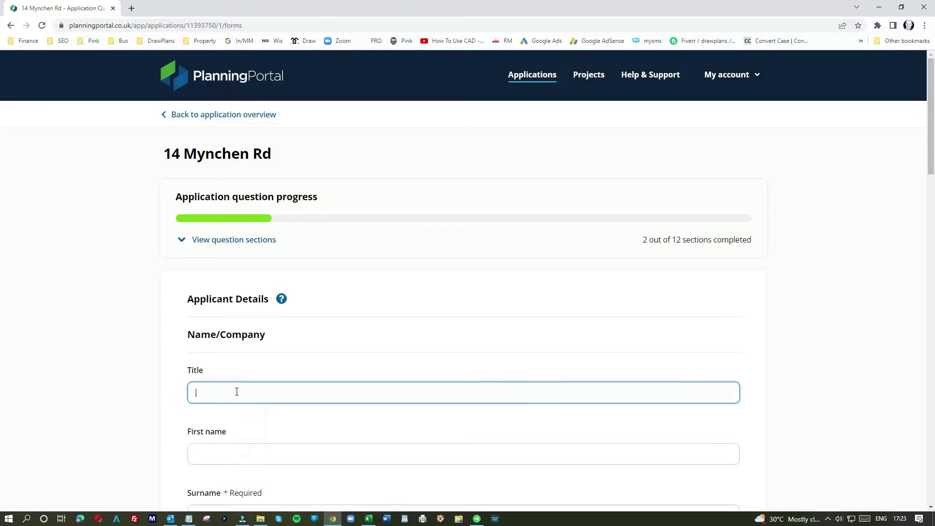
pyautogui.write('Mr')
pyautogui.click(234, 455)
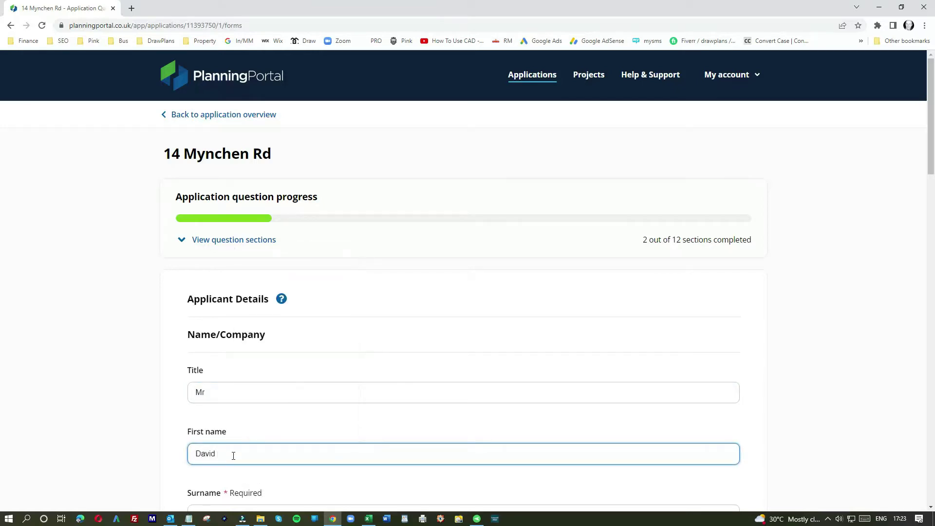
pyautogui.scroll(-3, 249, 385)
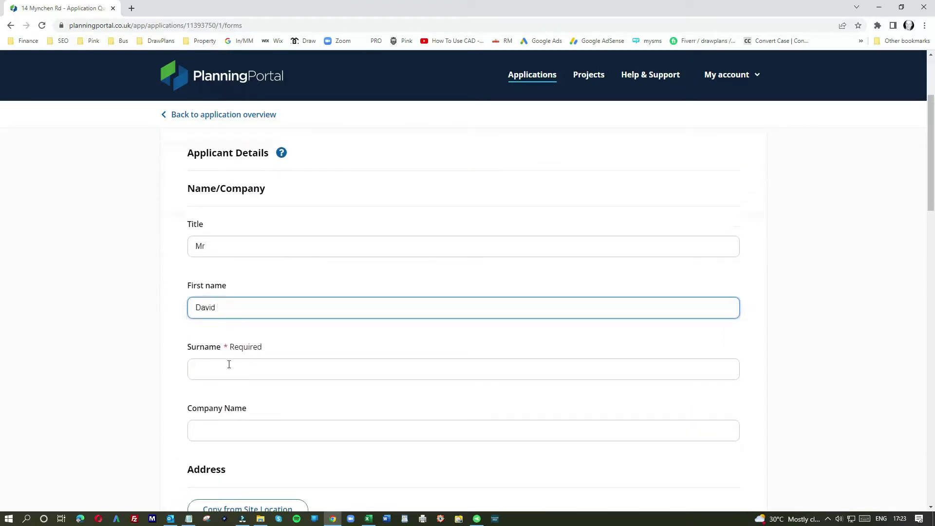
pyautogui.click(228, 365)
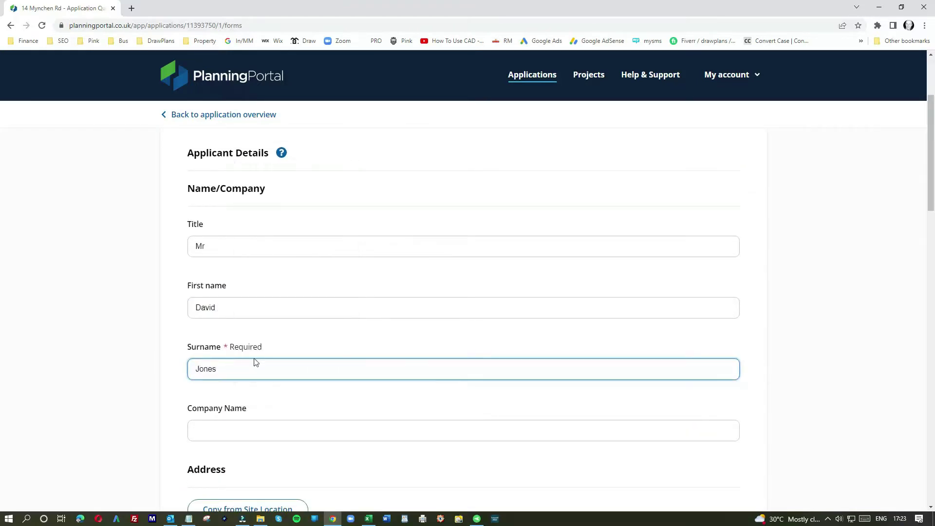
# Copy the site address into the applicant address and autofill the primary contact number.
pyautogui.scroll(-3, 265, 401)
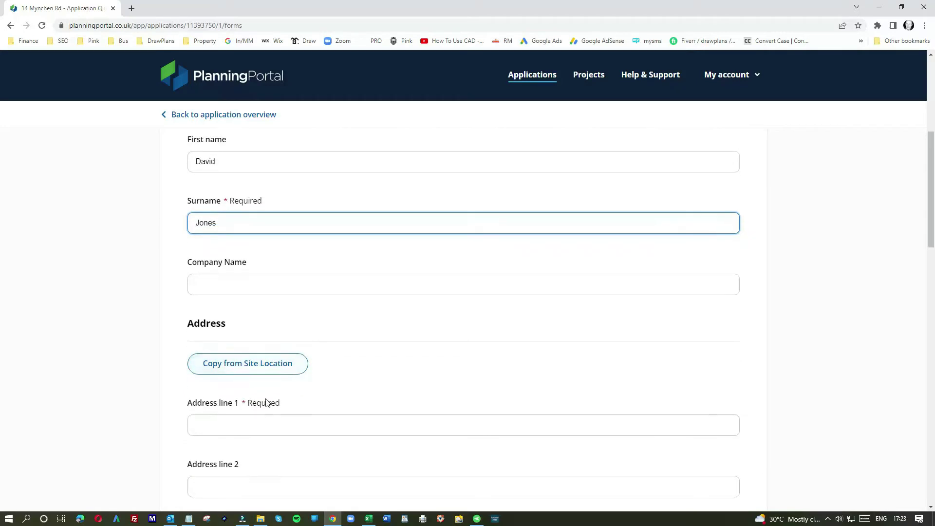
pyautogui.click(268, 368)
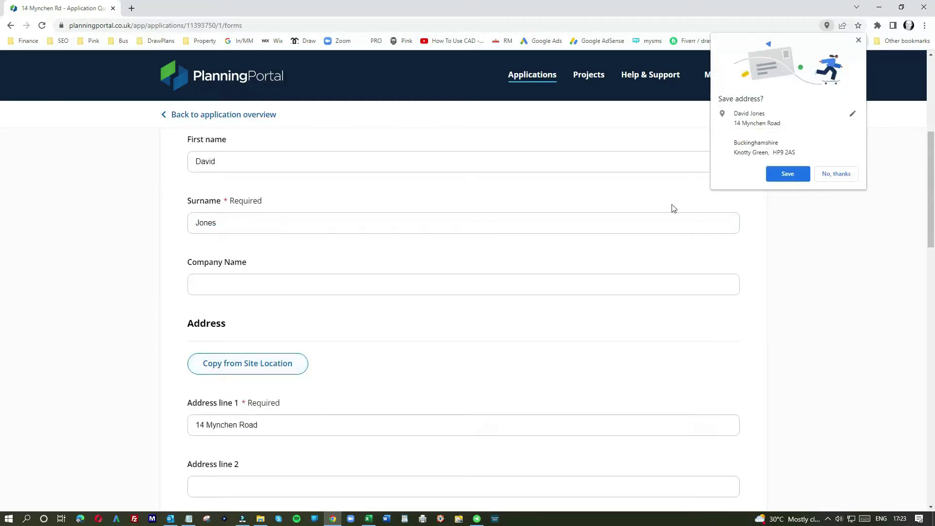
pyautogui.click(827, 177)
pyautogui.scroll(-3, 403, 343)
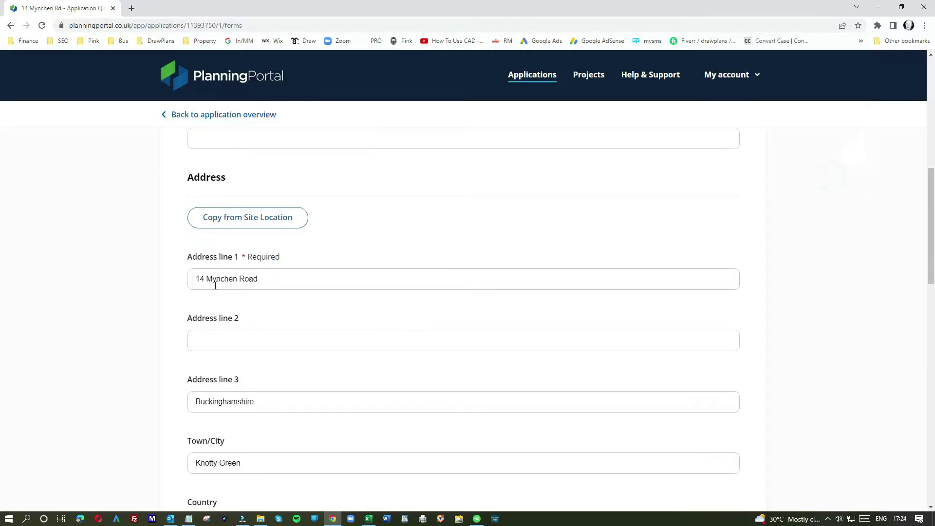
pyautogui.scroll(-5, 239, 328)
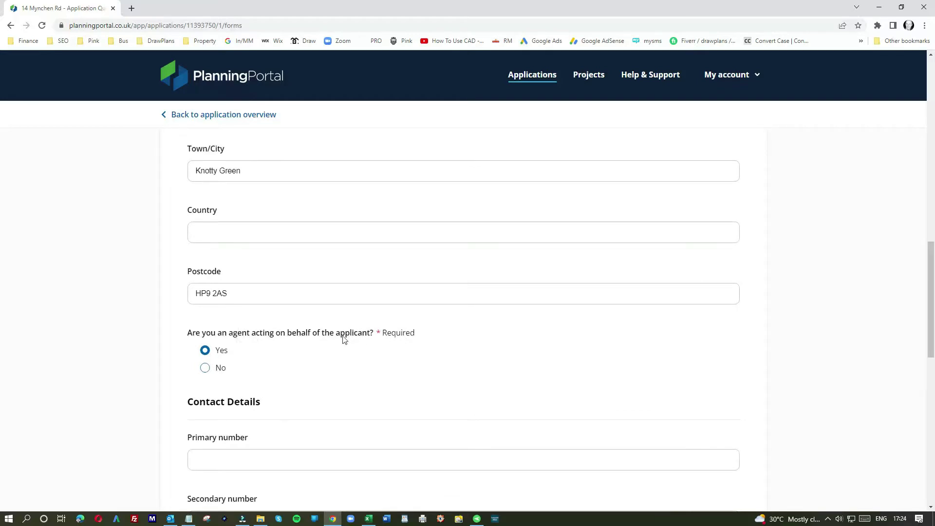
pyautogui.scroll(-2, 244, 414)
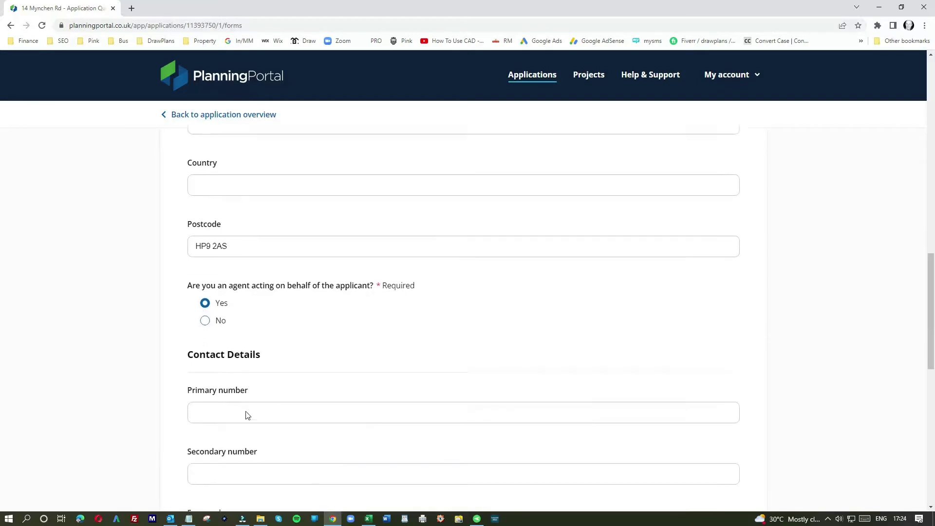
pyautogui.click(225, 367)
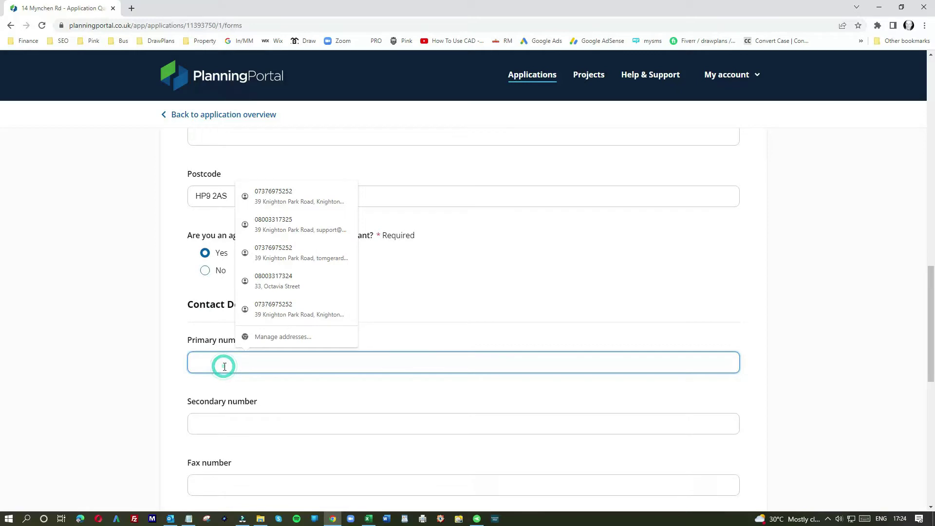
pyautogui.click(279, 191)
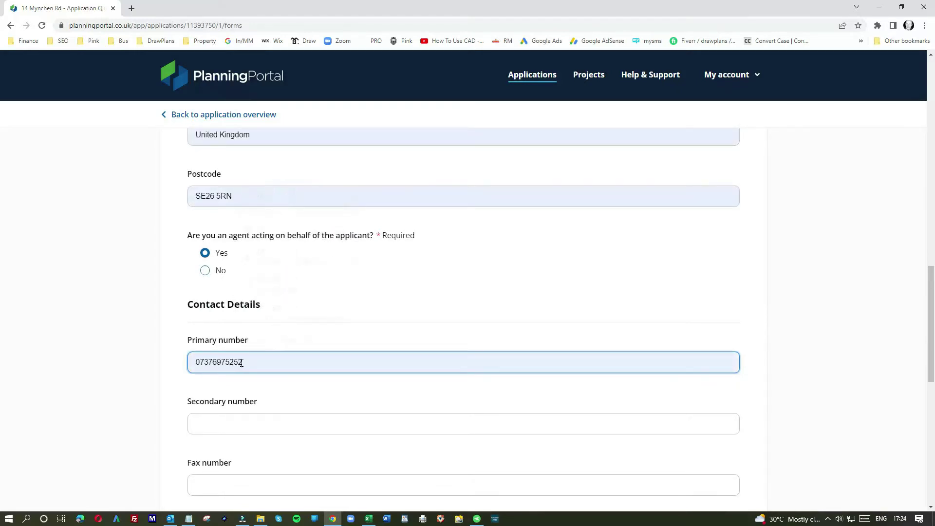
pyautogui.scroll(-5, 233, 367)
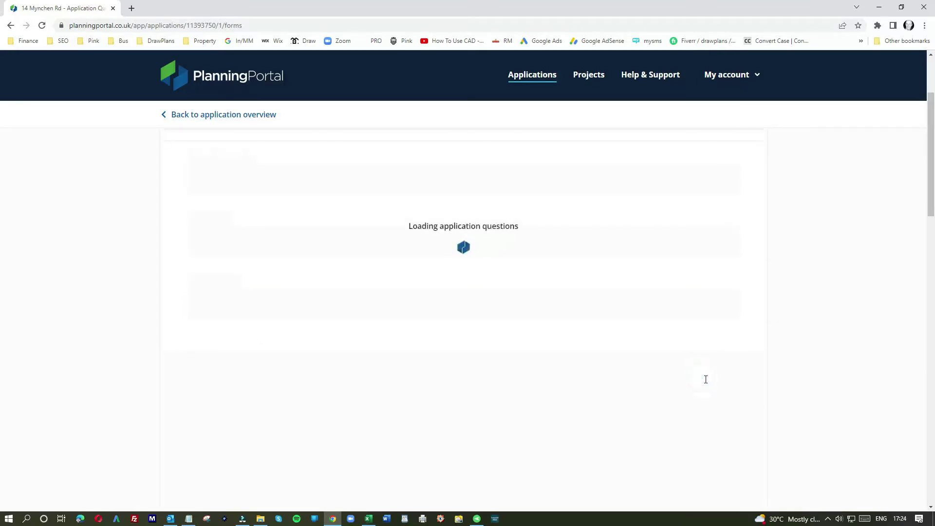
# Clear the agent's Title field and duplicated Address line 2, then go to Proposed Works.
pyautogui.moveTo(263, 263); pyautogui.dragTo(174, 263)
pyautogui.press('BackSpace')
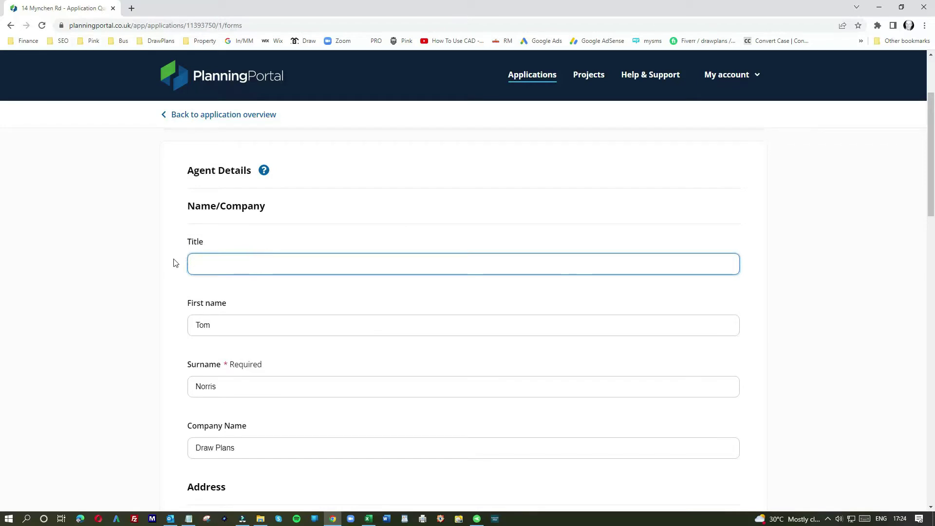
pyautogui.scroll(-1, 260, 332)
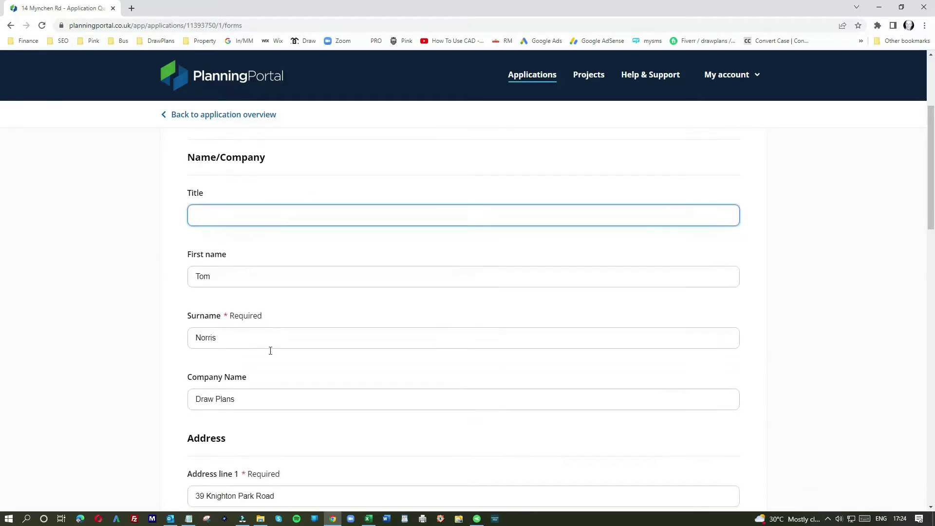
pyautogui.scroll(-4, 248, 390)
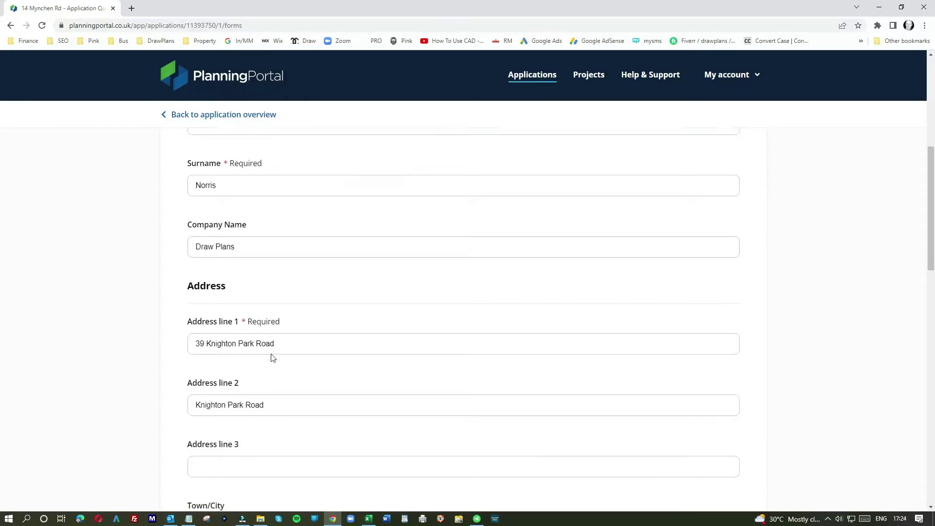
pyautogui.doubleClick(272, 361)
pyautogui.moveTo(272, 361); pyautogui.dragTo(186, 361)
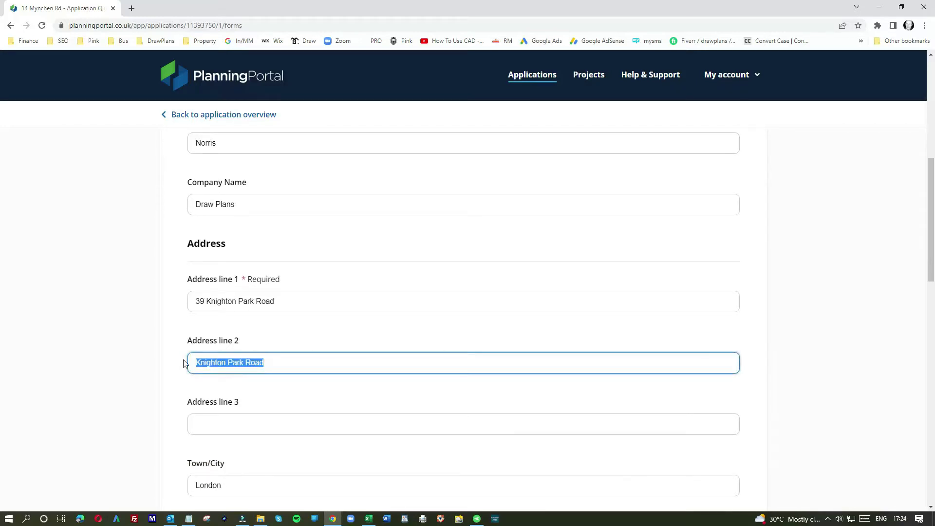
pyautogui.press('BackSpace')
pyautogui.scroll(-4, 248, 363)
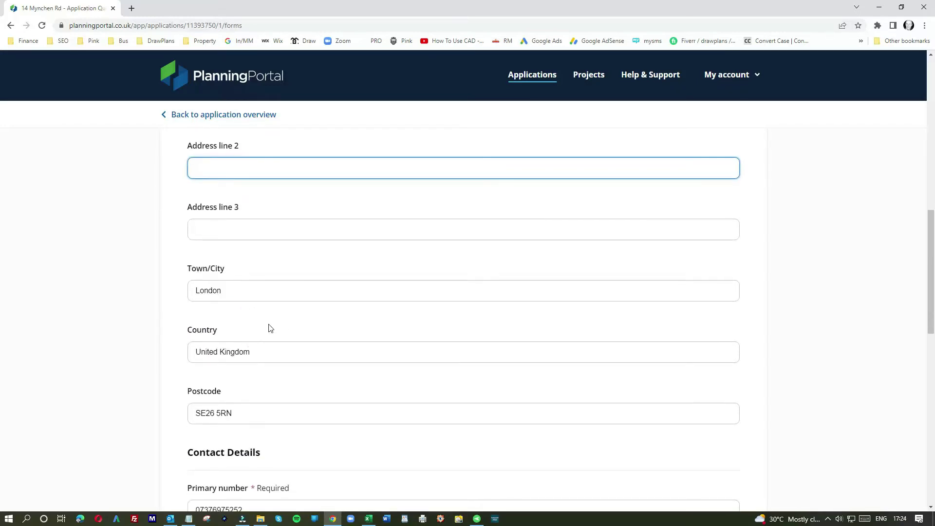
pyautogui.scroll(-2, 269, 325)
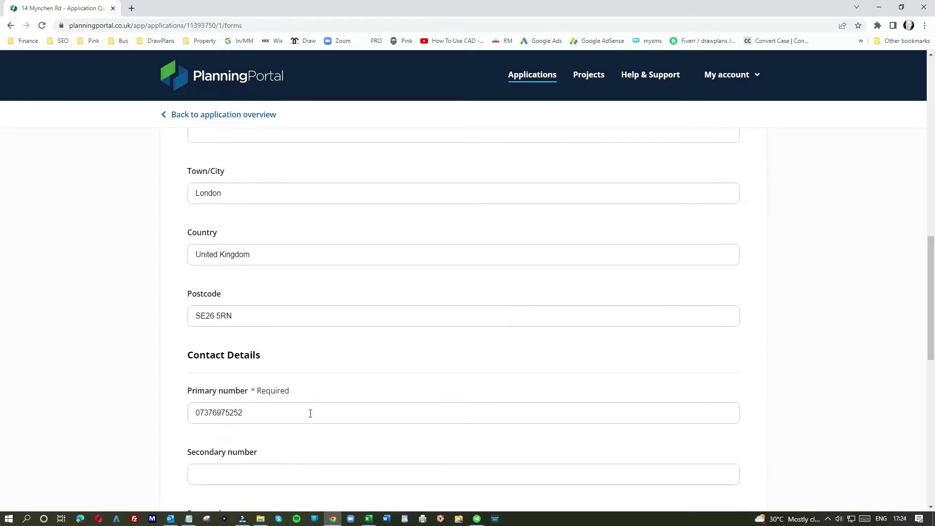
pyautogui.scroll(-4, 407, 419)
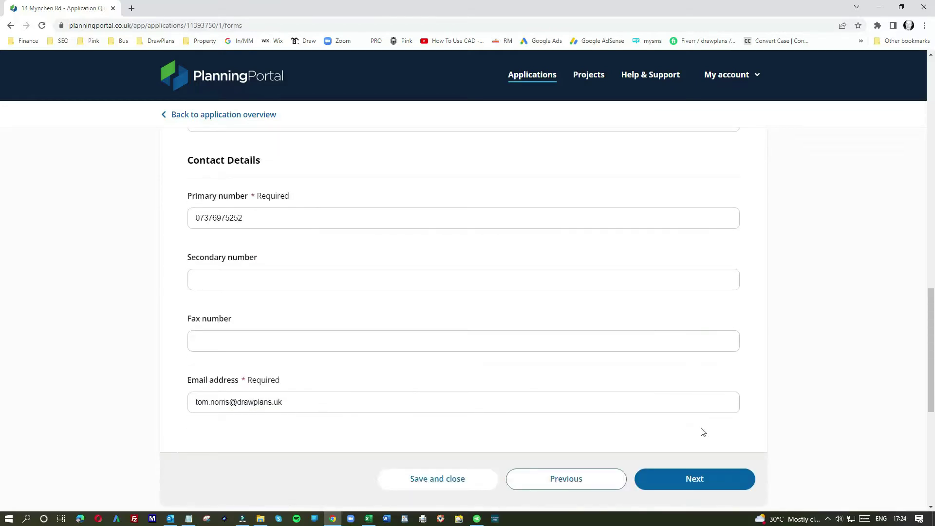
pyautogui.click(695, 479)
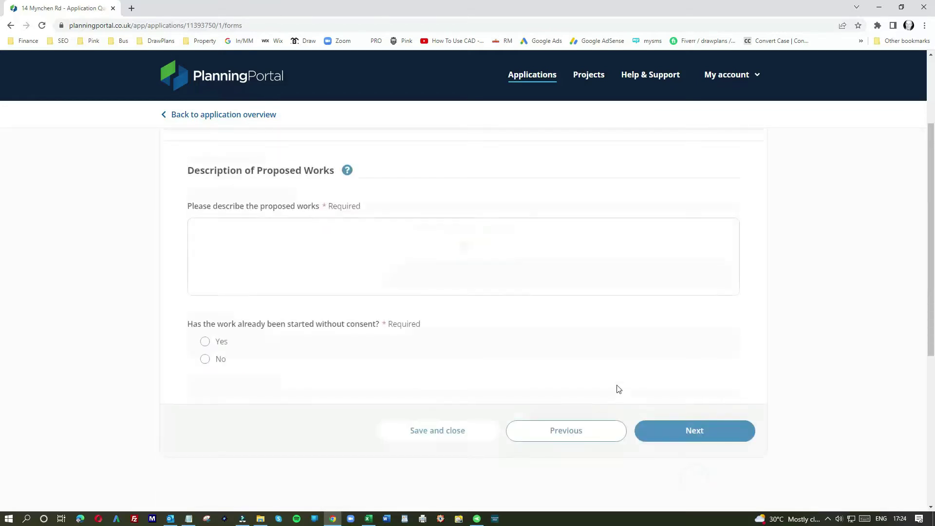
# Describe the works as '2 Storey Extension + Single Extension + Loft Conversion + Front Porch + General Refurbishment'.
pyautogui.click(224, 243)
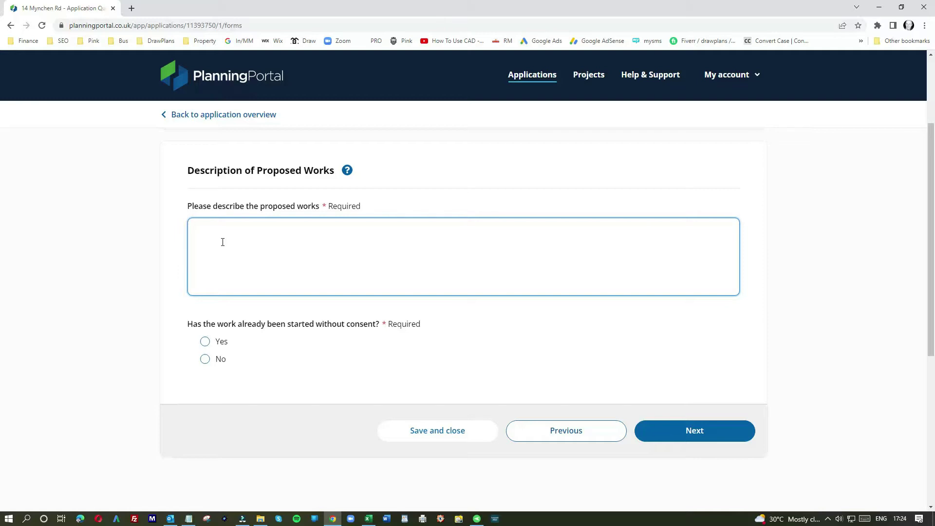
pyautogui.write('2 St')
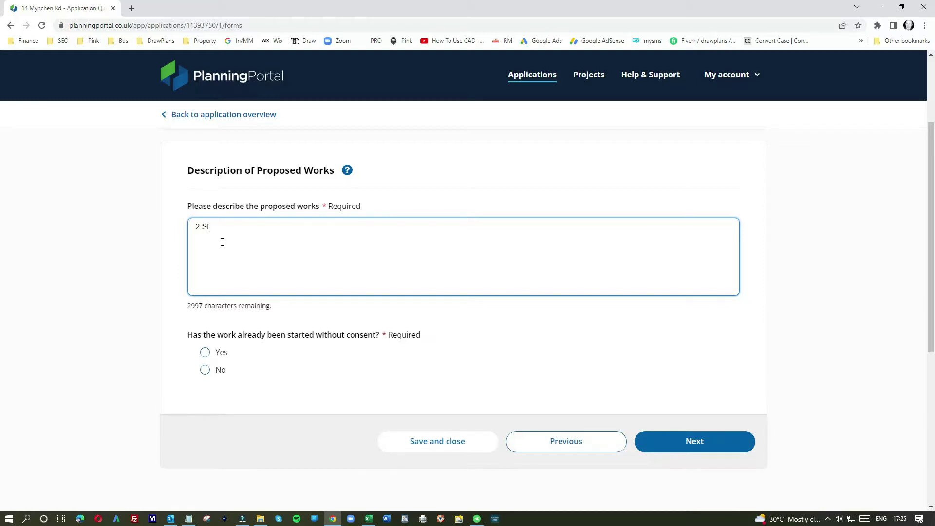
pyautogui.write('orey Extension + Single Extension + Loft Conv')
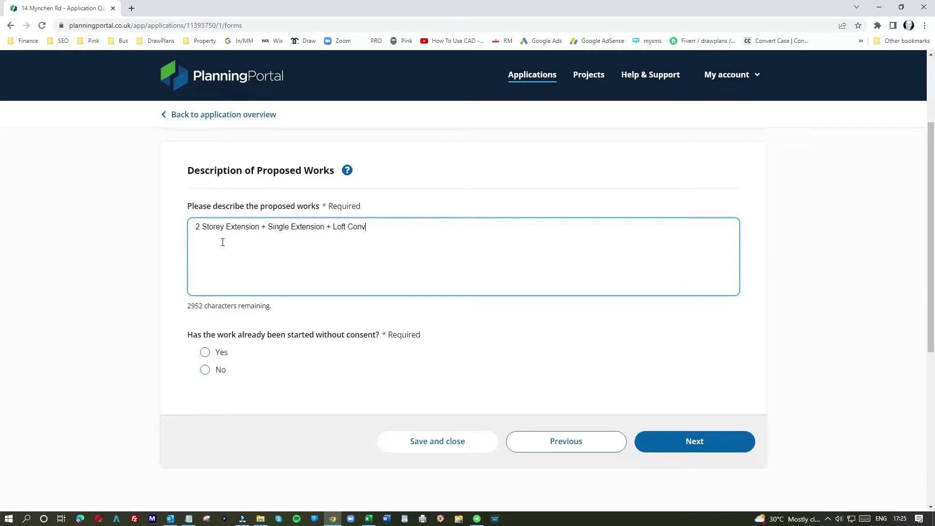
pyautogui.write('ersion + Front Porch + General Refu')
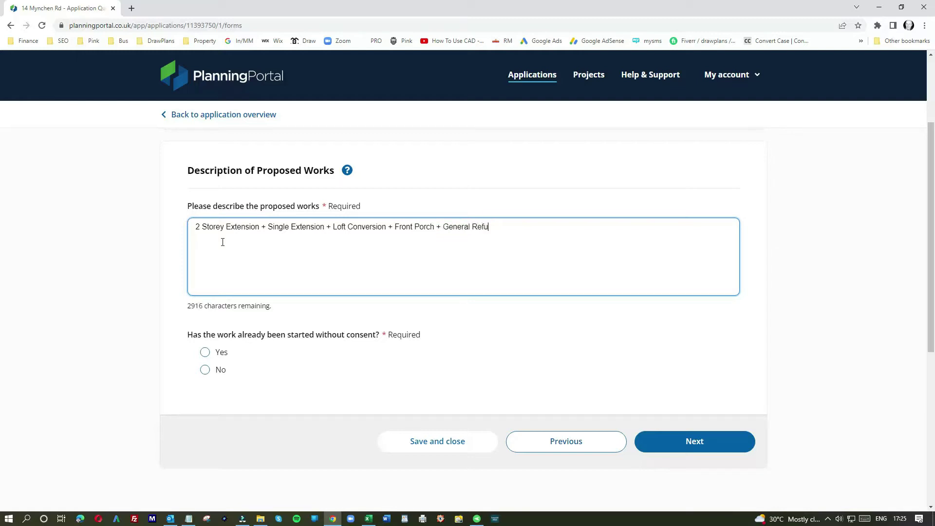
pyautogui.write('rbishment')
# Add Side, Rear, Storey and Dormer to the description, and answer No to work already started.
pyautogui.click(226, 226)
pyautogui.write('Side')
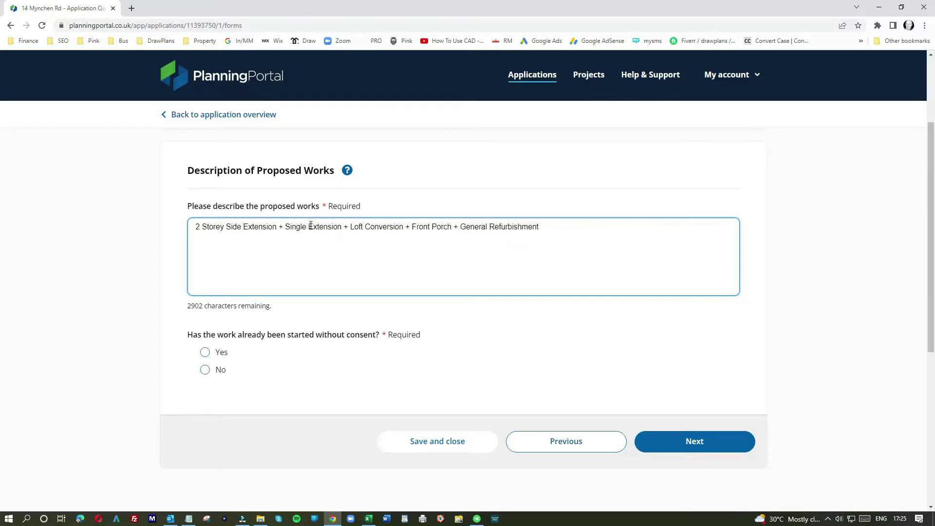
pyautogui.click(309, 227)
pyautogui.write('Rear')
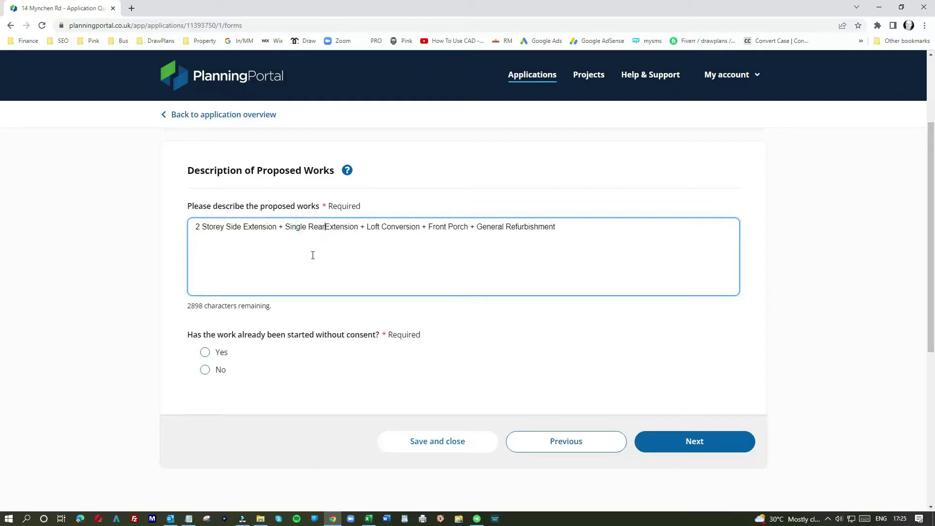
pyautogui.click(308, 226)
pyautogui.write('Storey')
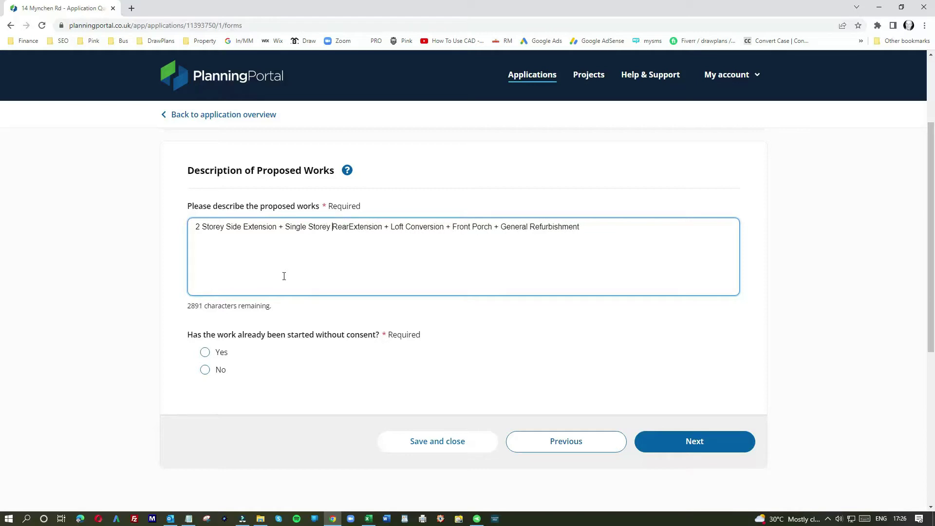
pyautogui.click(348, 228)
pyautogui.click(392, 229)
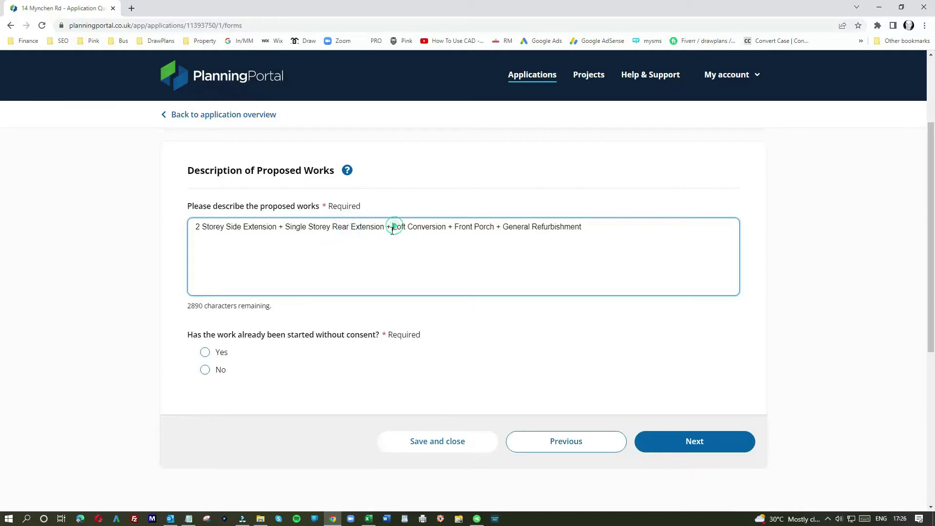
pyautogui.write('Dormer')
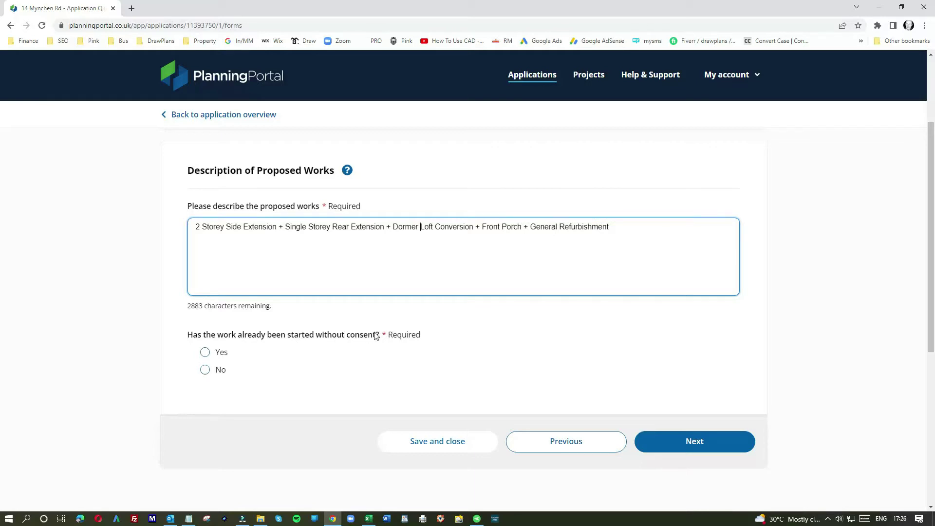
pyautogui.click(207, 370)
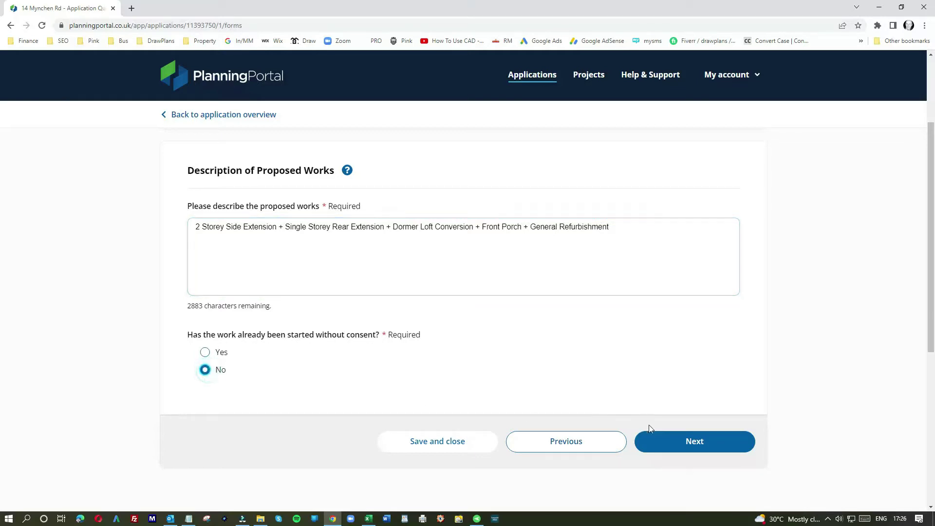
pyautogui.click(688, 442)
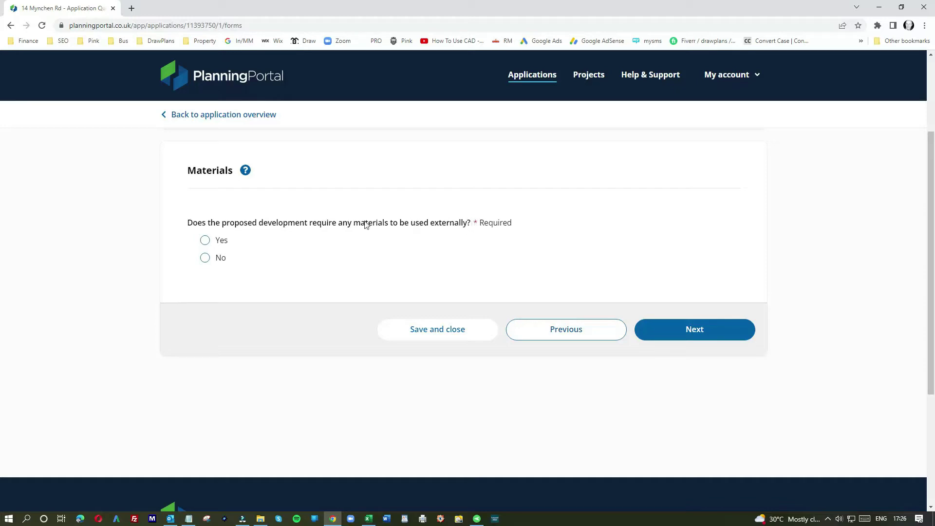
# Answer Yes to external materials and add a Walls entry with existing Red Brick walls.
pyautogui.click(205, 242)
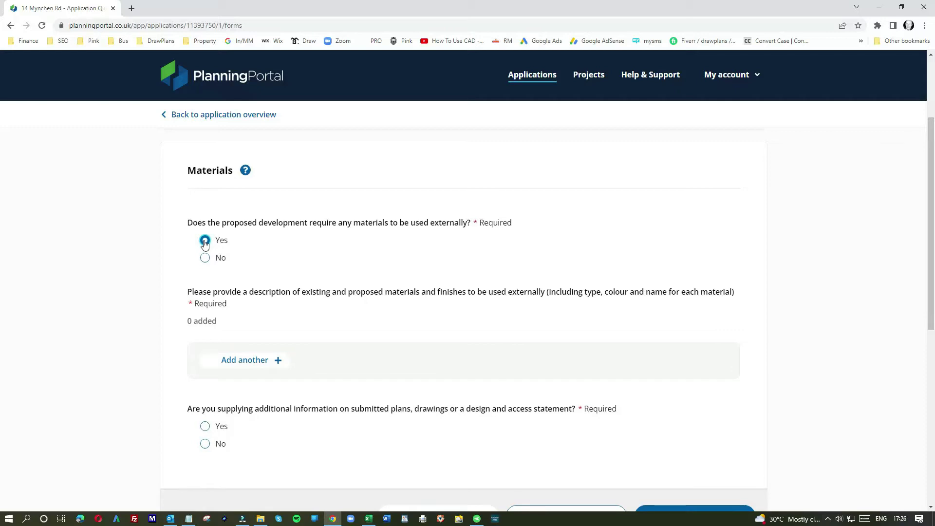
pyautogui.click(257, 360)
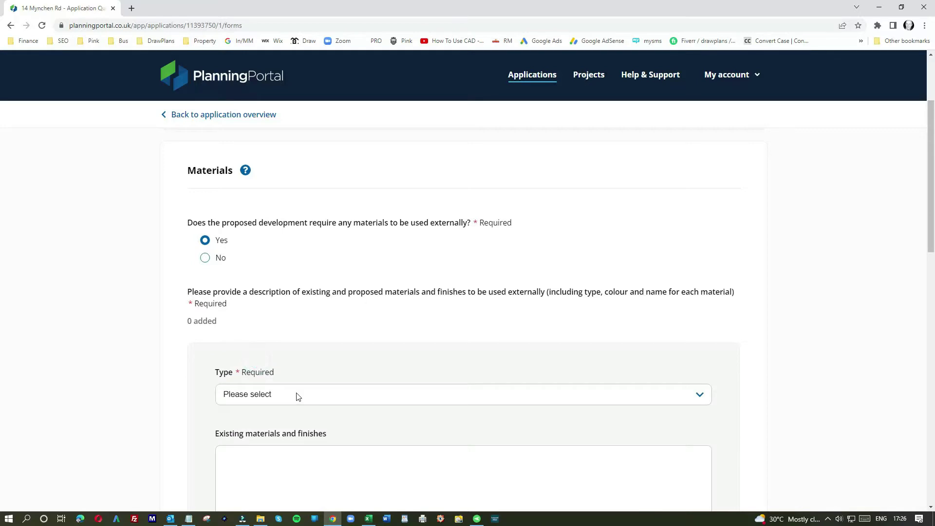
pyautogui.click(296, 394)
pyautogui.click(261, 425)
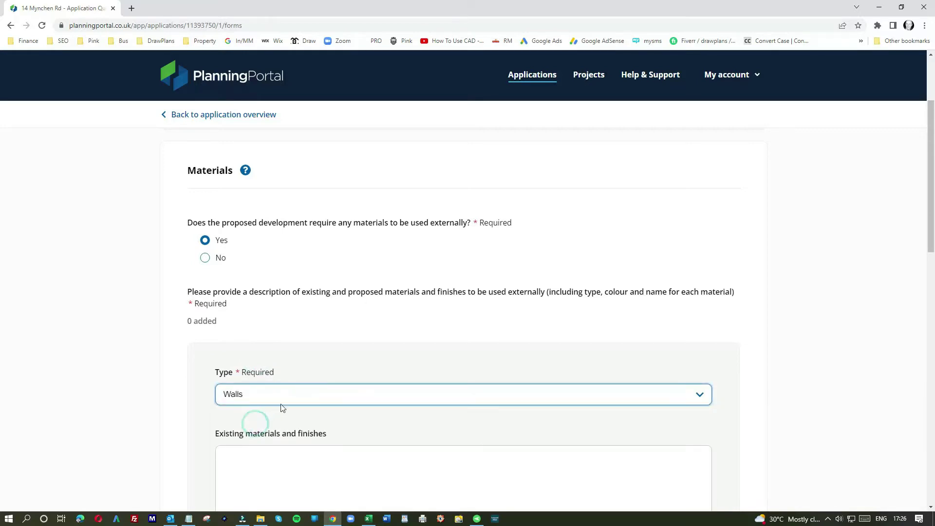
pyautogui.click(256, 459)
pyautogui.write('Exis')
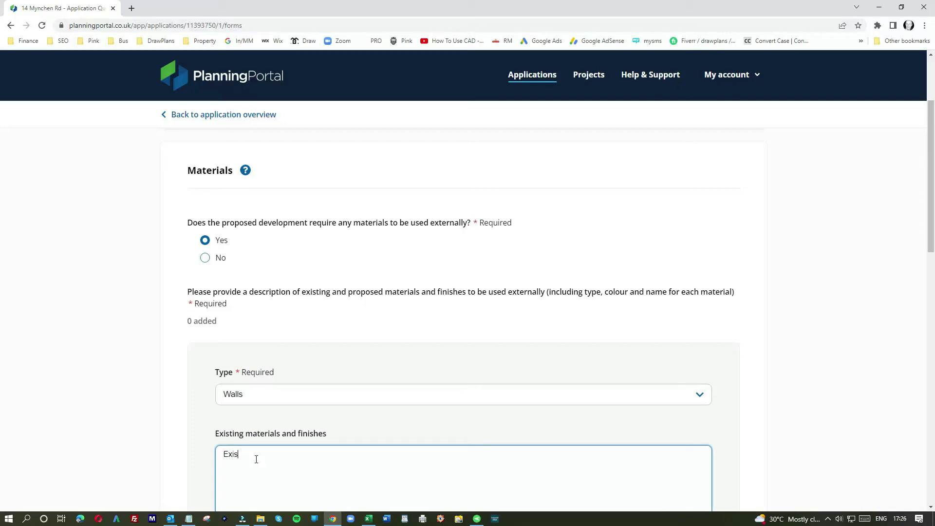
pyautogui.write('ting Wa')
pyautogui.write('ll')
pyautogui.write('s ')
pyautogui.write('ls are ')
pyautogui.write('Red')
pyautogui.write(' Brick')
pyautogui.scroll(-1, 379, 443)
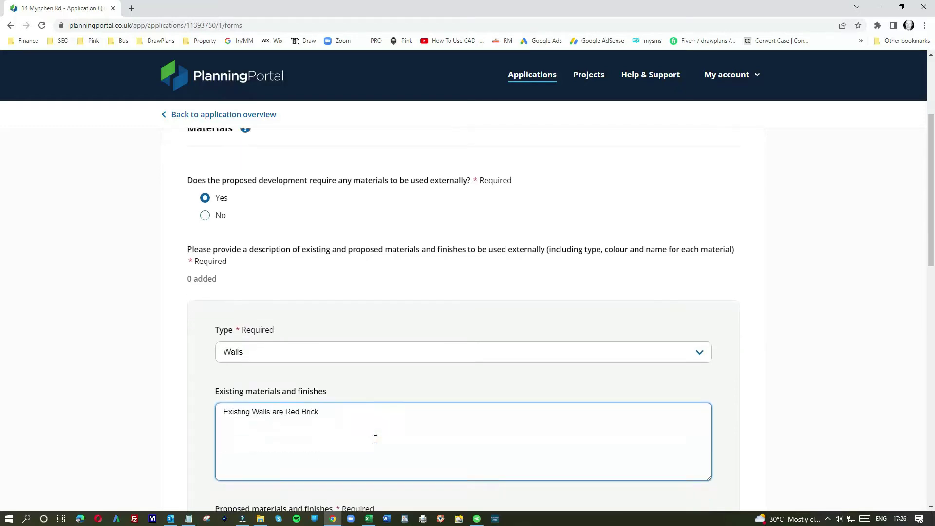
pyautogui.moveTo(322, 405); pyautogui.dragTo(197, 403)
pyautogui.hotkey('ctrl', 'c')
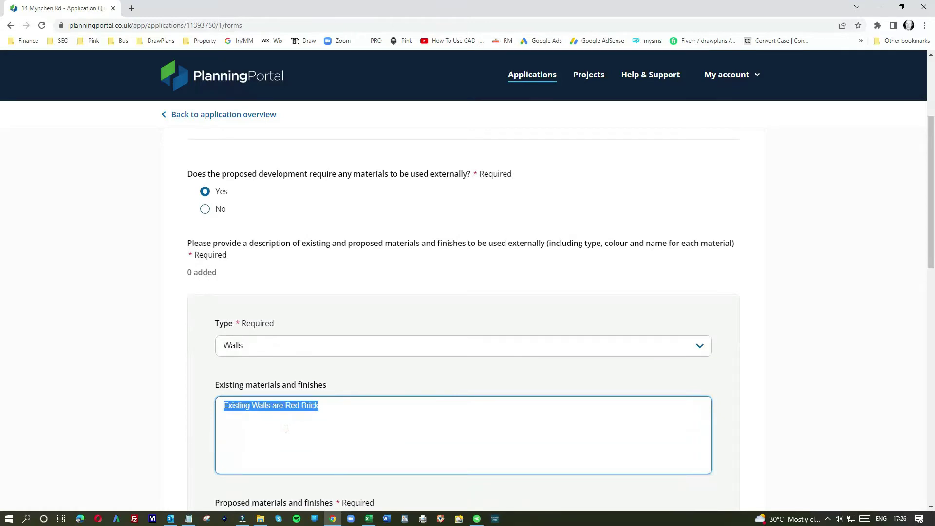
pyautogui.scroll(-3, 286, 428)
# Enter proposed walls as a mix of red brick similar to existing and white render, and save.
pyautogui.click(261, 396)
pyautogui.hotkey('ctrl', 'v')
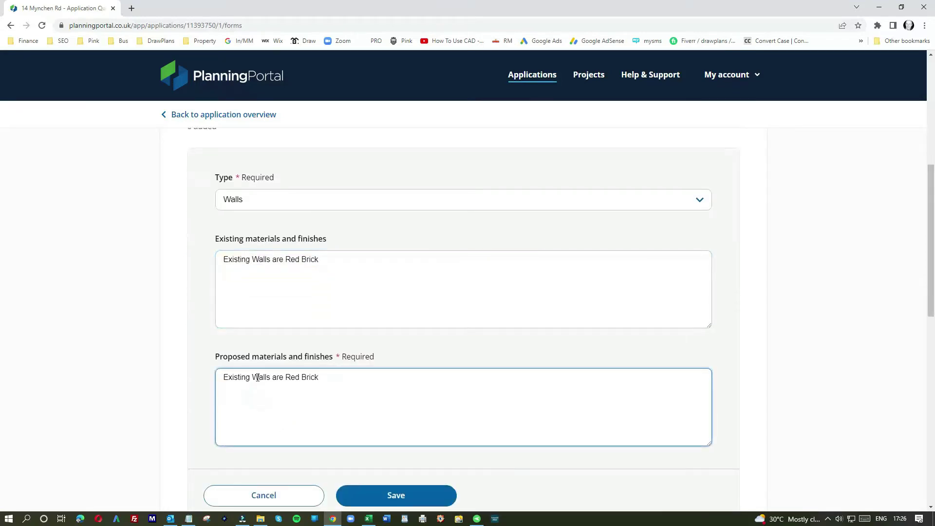
pyautogui.moveTo(252, 378); pyautogui.dragTo(189, 377)
pyautogui.write('New Walls ')
pyautogui.write('to be ')
pyautogui.write('a mix o')
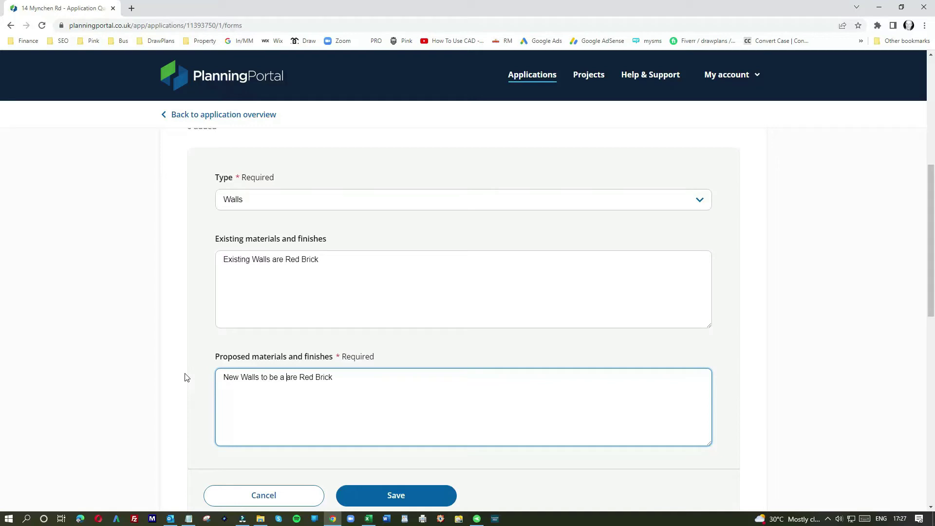
pyautogui.write('f')
pyautogui.press('Delete')
pyautogui.press('Delete')
pyautogui.press('Delete')
pyautogui.press('Delete')
pyautogui.write('s similar to existing and')
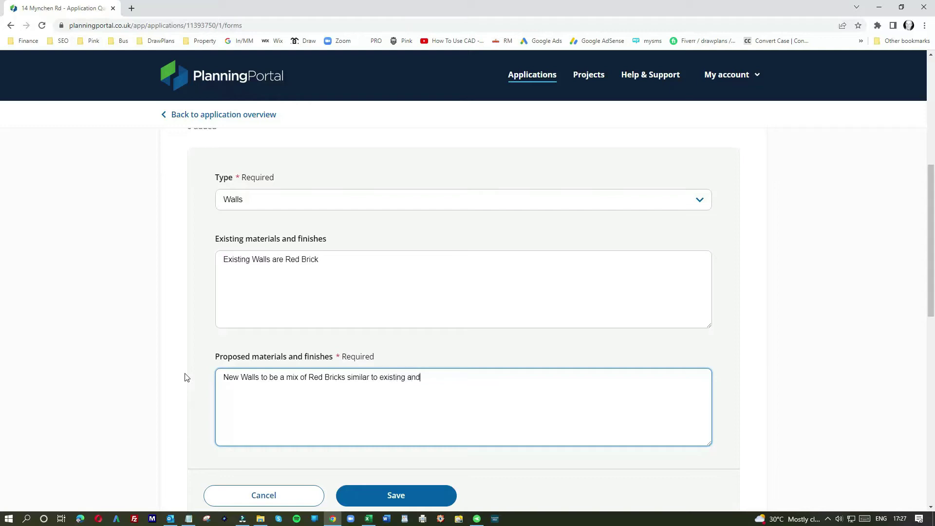
pyautogui.write(' white rendered walls')
pyautogui.click(396, 495)
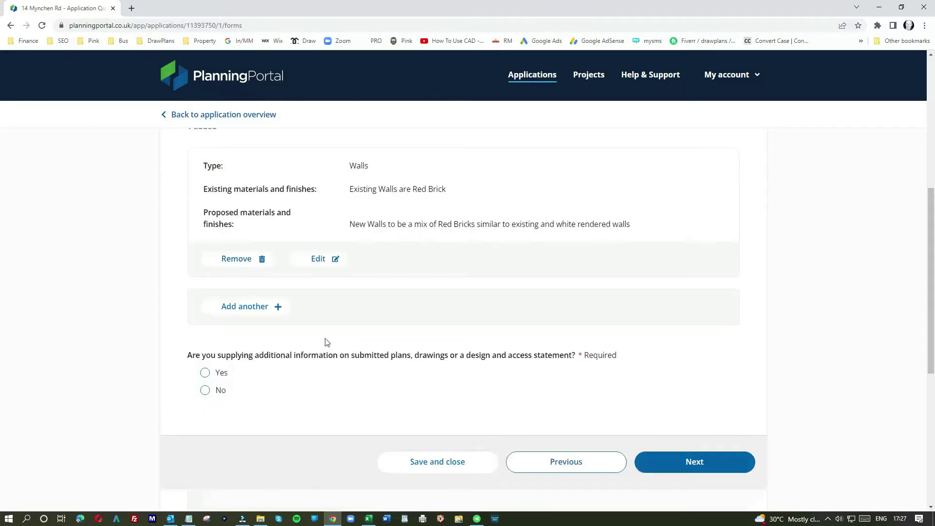
# Add a Roof entry whose existing roof is a Red Tile pitched main roof with an Asphalt flat section.
pyautogui.click(251, 307)
pyautogui.click(287, 344)
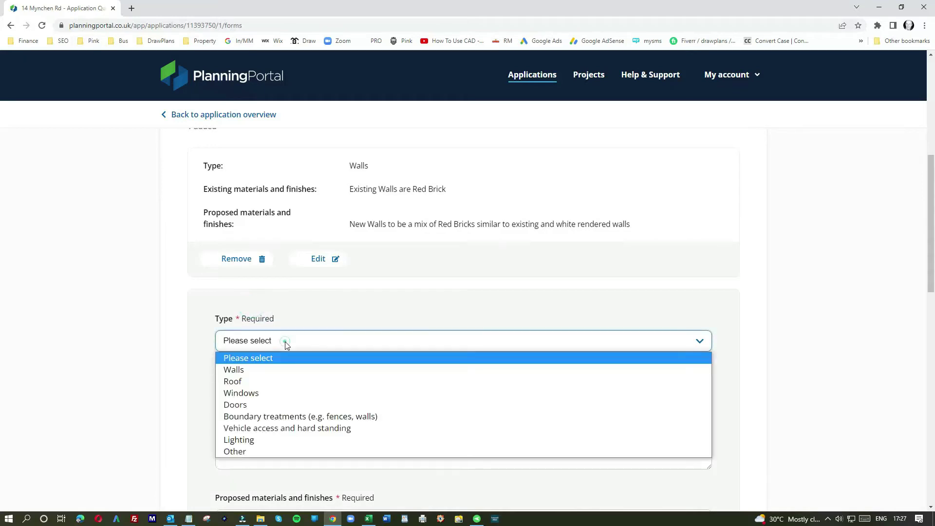
pyautogui.click(237, 382)
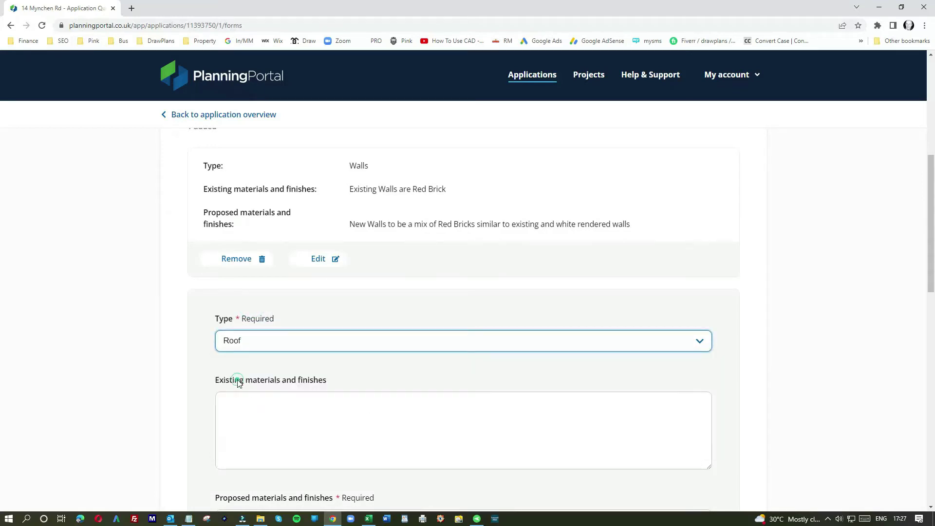
pyautogui.click(247, 403)
pyautogui.write('Existing ro')
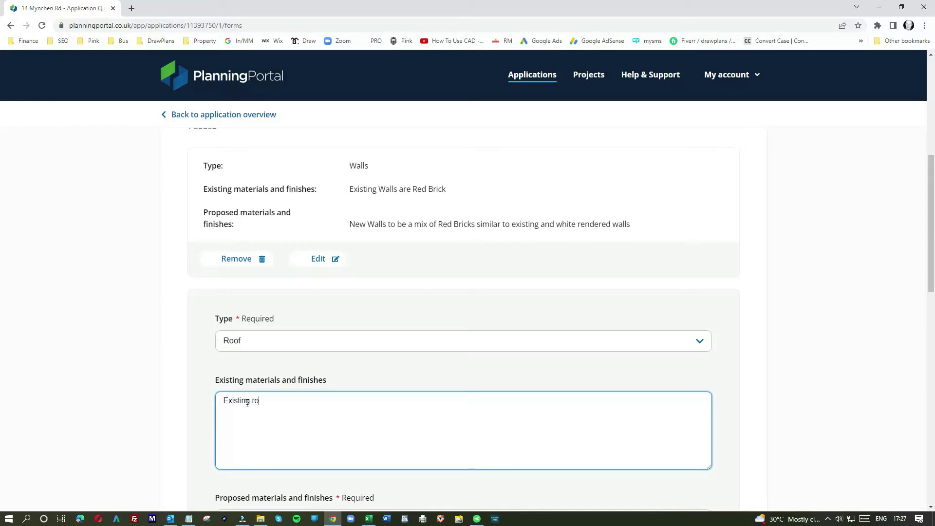
pyautogui.write('of is Red Tile')
pyautogui.moveTo(304, 401); pyautogui.dragTo(254, 402)
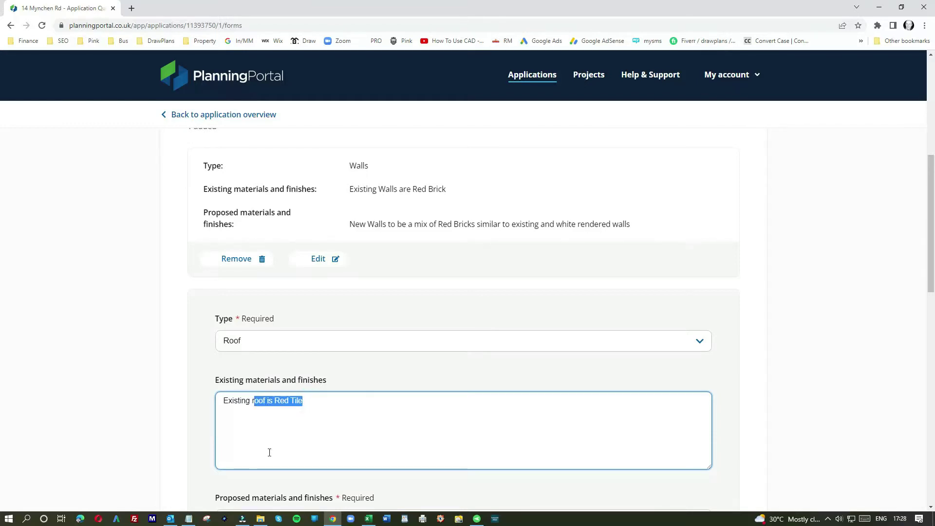
pyautogui.scroll(-4, 269, 448)
pyautogui.click(267, 347)
pyautogui.write('New')
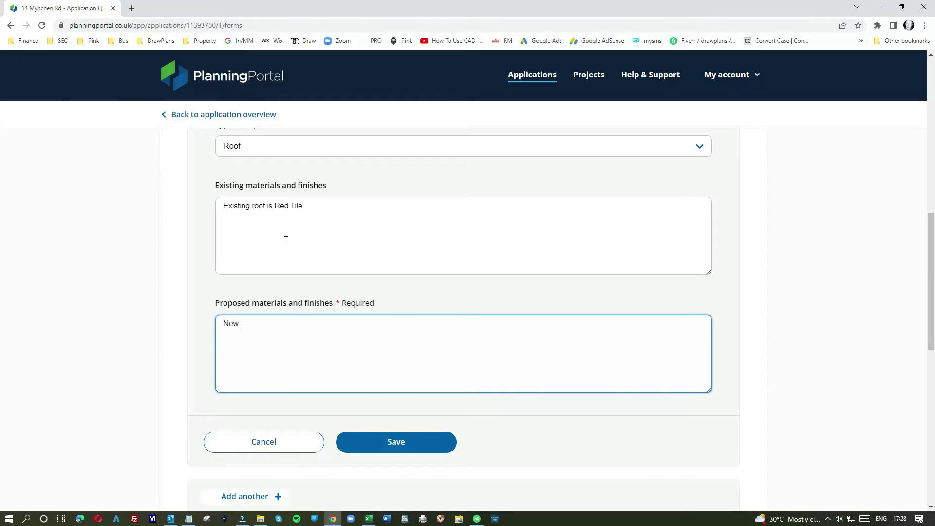
pyautogui.click(256, 205)
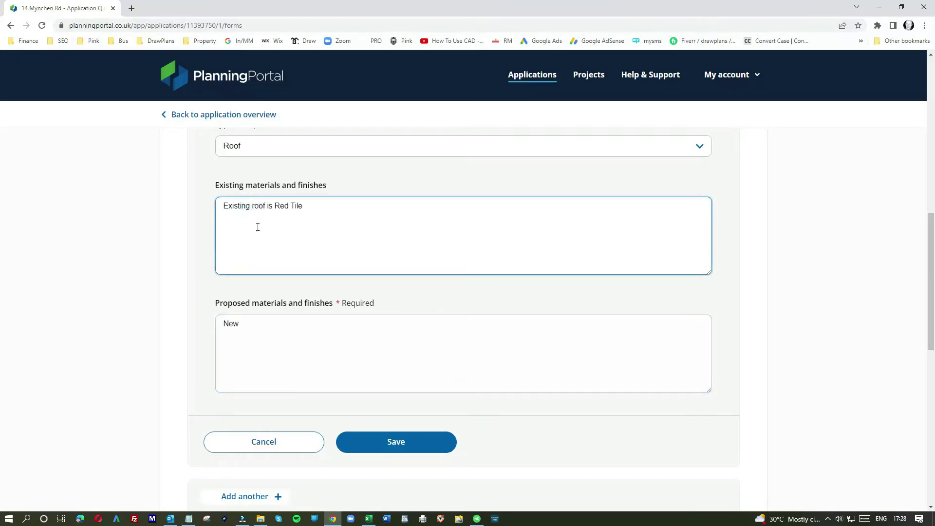
pyautogui.write('pitched main')
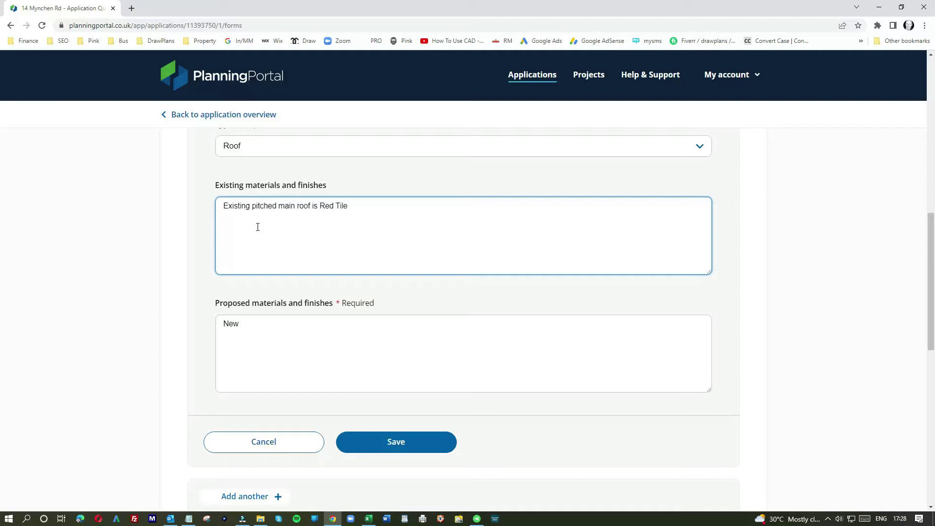
pyautogui.click(375, 210)
pyautogui.write('with asphalt flat roof section')
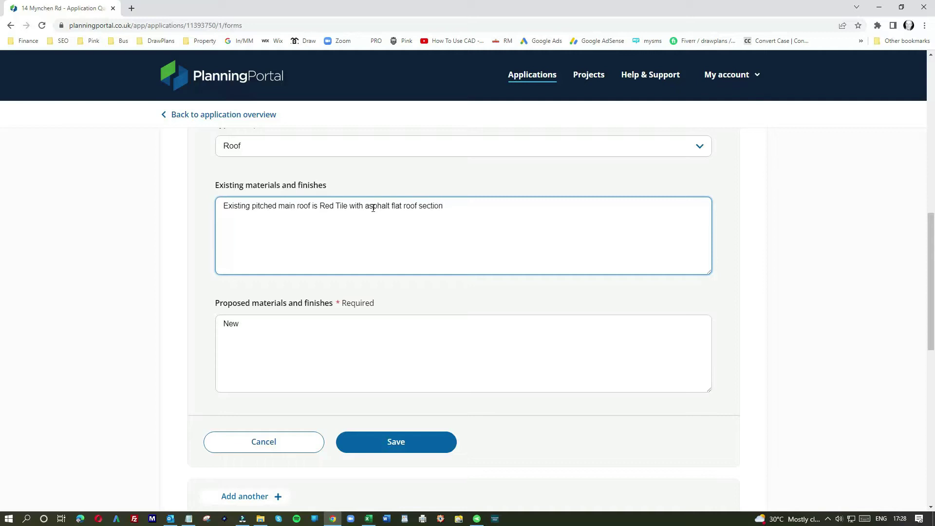
pyautogui.click(369, 205)
pyautogui.press('BackSpace')
pyautogui.write('AS')
pyautogui.press('BackSpace')
pyautogui.moveTo(449, 206); pyautogui.dragTo(223, 207)
# Enter proposed roof as pitched to match existing with a new GRP-finished flat roof, and save.
pyautogui.click(250, 320)
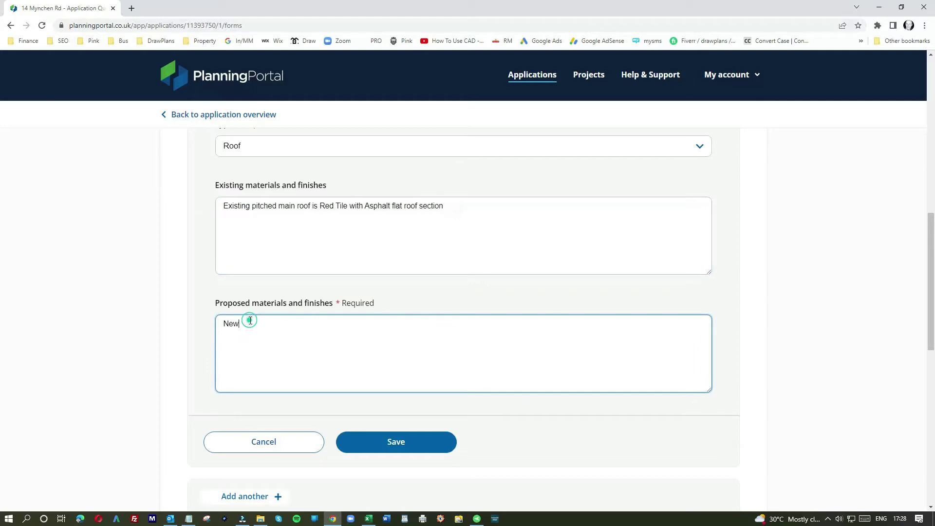
pyautogui.write('pitched roof to match existing and ')
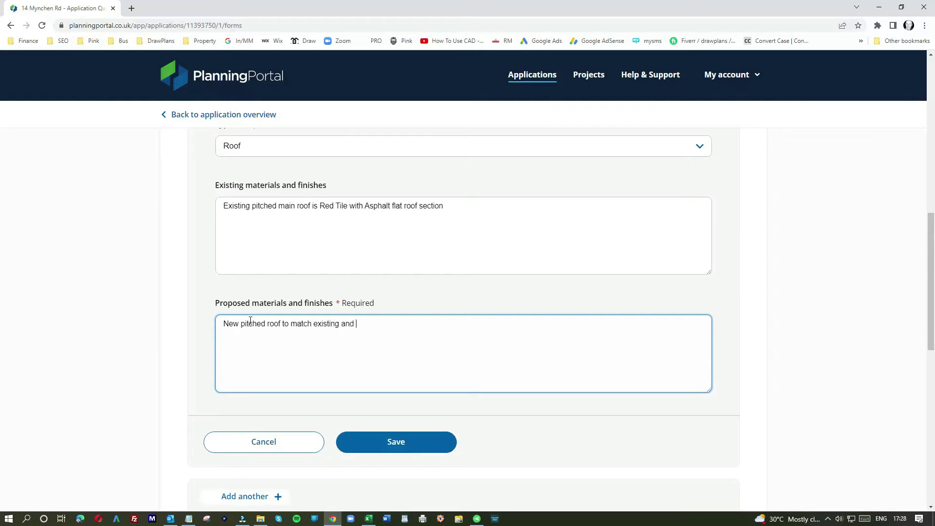
pyautogui.write('new flat roof to be finished iwhr GRP')
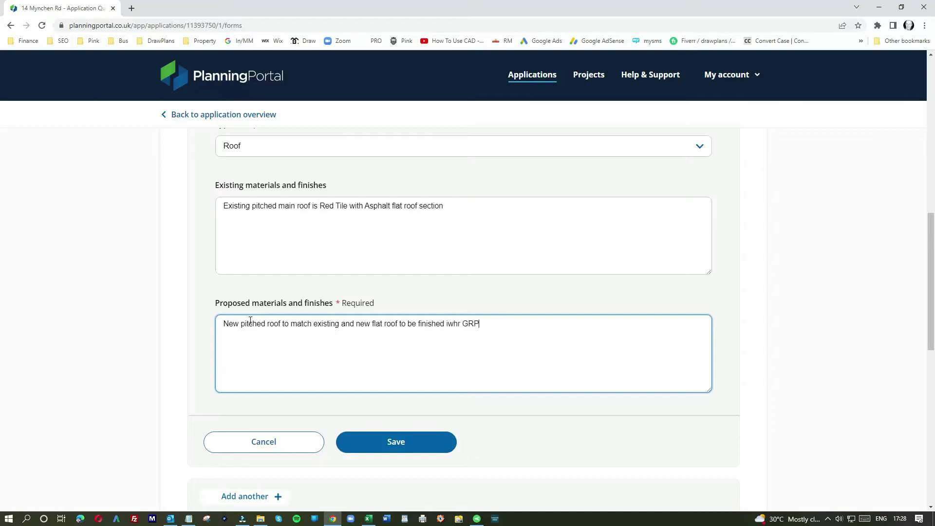
pyautogui.press('BackSpace')
pyautogui.press('BackSpace')
pyautogui.press('BackSpace')
pyautogui.press('BackSpace')
pyautogui.press('BackSpace')
pyautogui.write('with GRP')
pyautogui.click(395, 441)
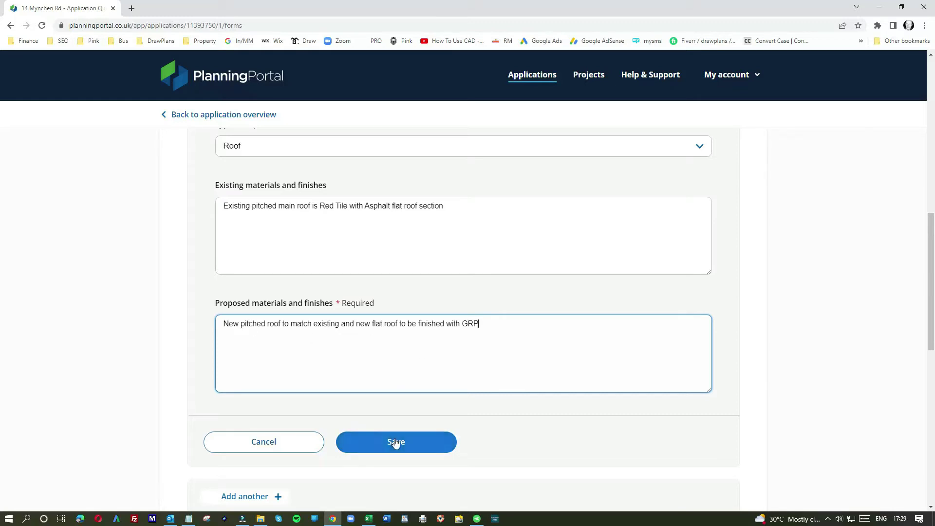
# Add a Windows entry with existing white upvc double glazing, copying that text.
pyautogui.click(261, 257)
pyautogui.scroll(5, 309, 302)
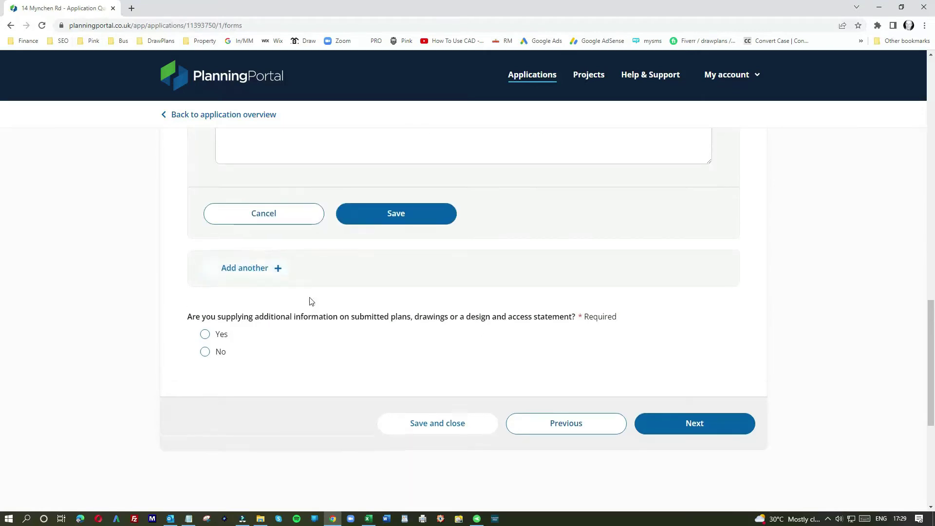
pyautogui.click(275, 146)
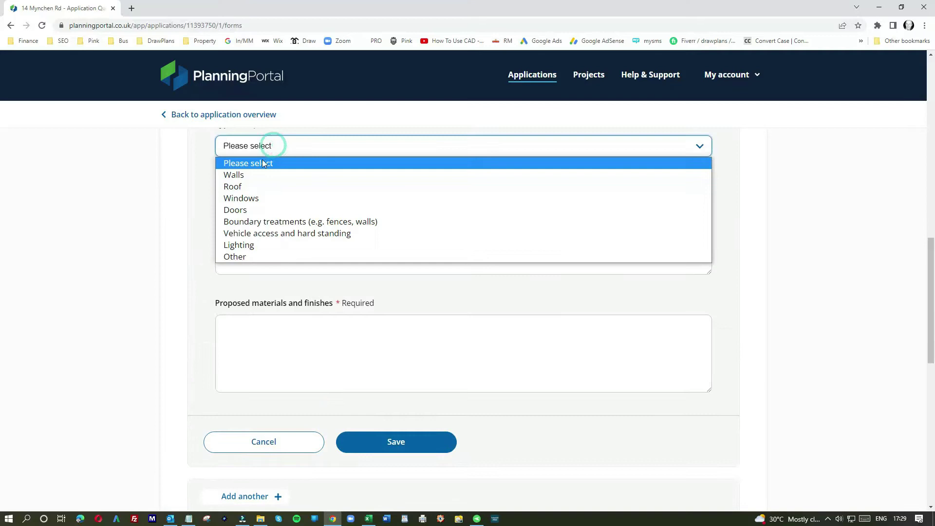
pyautogui.click(235, 198)
pyautogui.click(244, 221)
pyautogui.write('Existin')
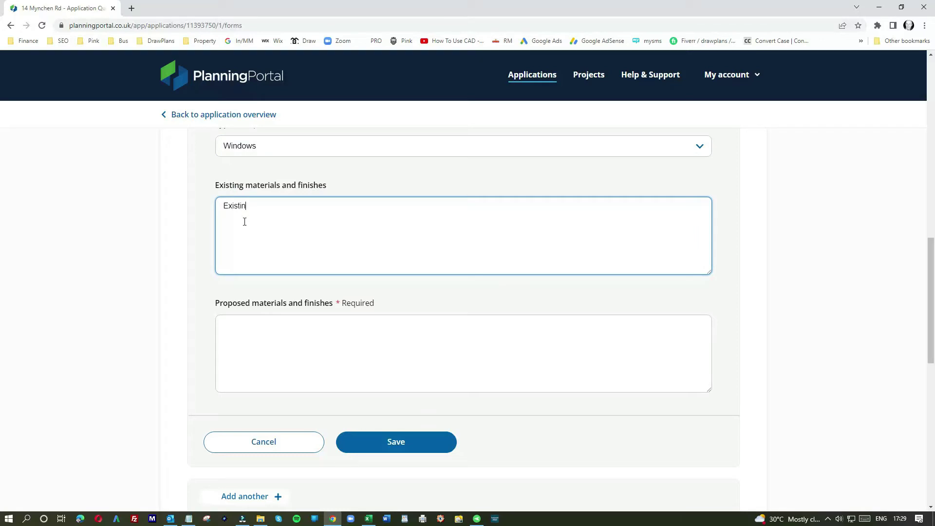
pyautogui.write('g Windows are white upvc double glazing')
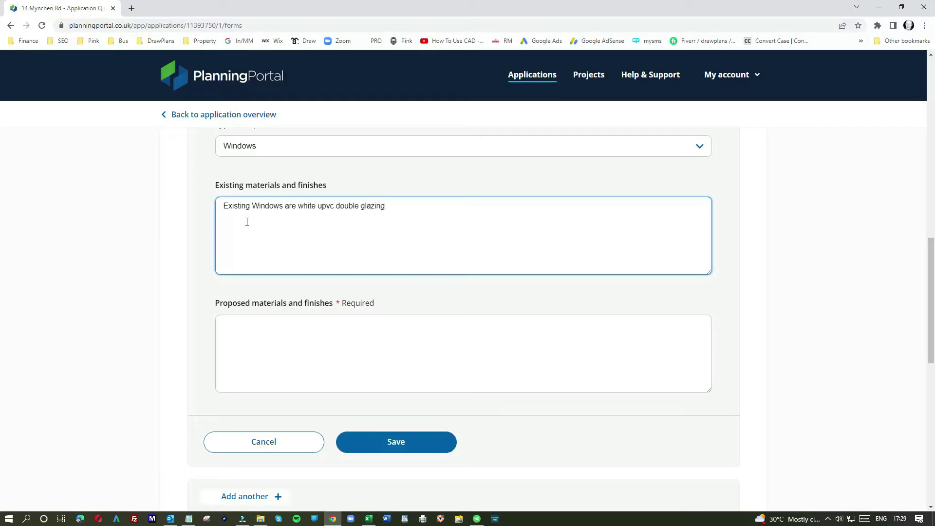
pyautogui.moveTo(393, 207); pyautogui.dragTo(188, 206)
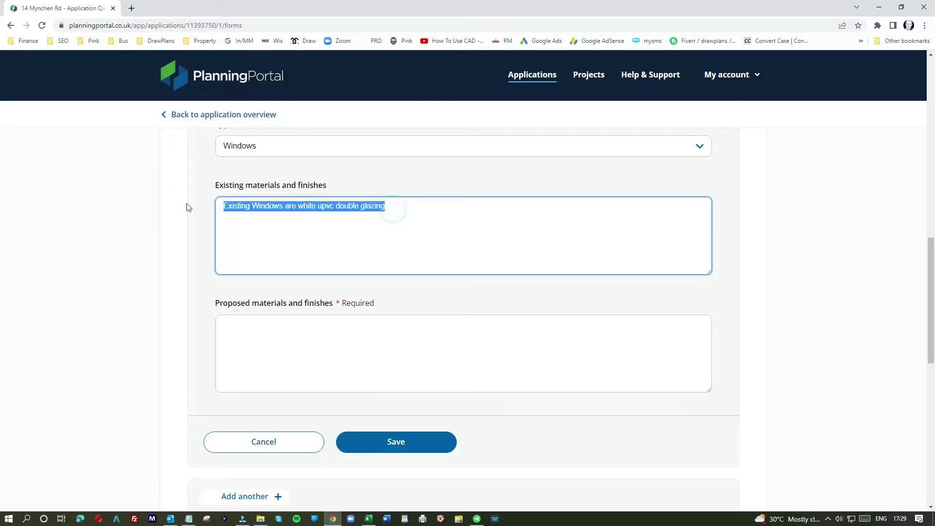
pyautogui.hotkey('ctrl', 'c')
# Paste into Proposed and reword it to new aluminium double glazing.
pyautogui.click(292, 334)
pyautogui.hotkey('ctrl', 'v')
pyautogui.moveTo(245, 324); pyautogui.dragTo(250, 323)
pyautogui.click(249, 323)
pyautogui.click(248, 323)
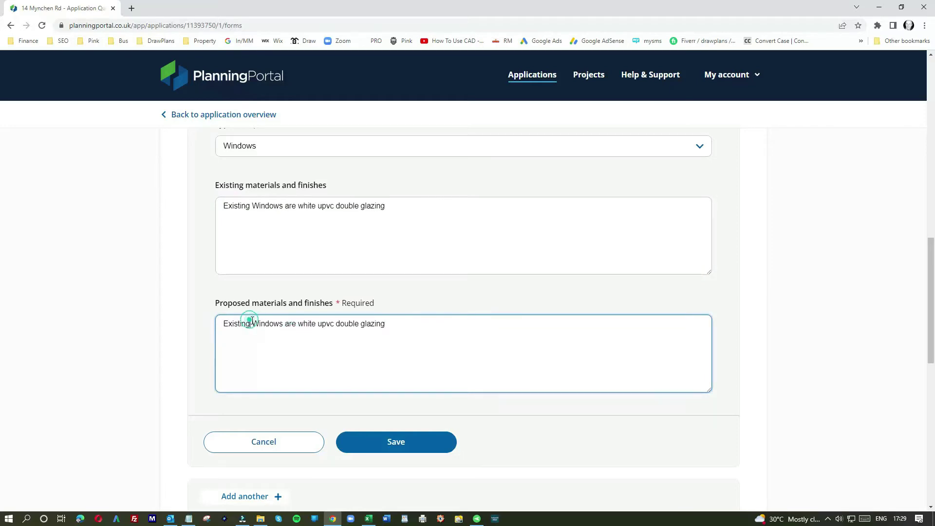
pyautogui.moveTo(212, 326); pyautogui.dragTo(165, 317)
pyautogui.write('New')
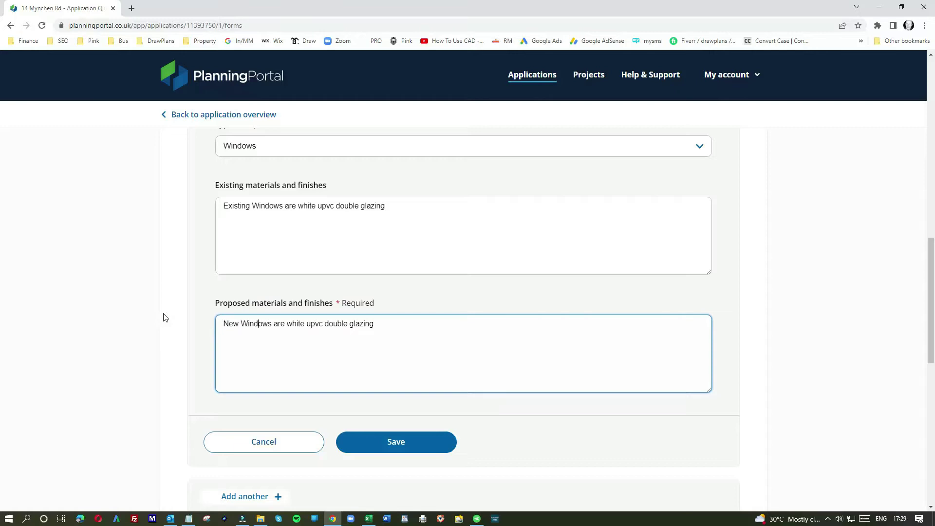
pyautogui.press('Right')
pyautogui.press('Right')
pyautogui.write('to be ')
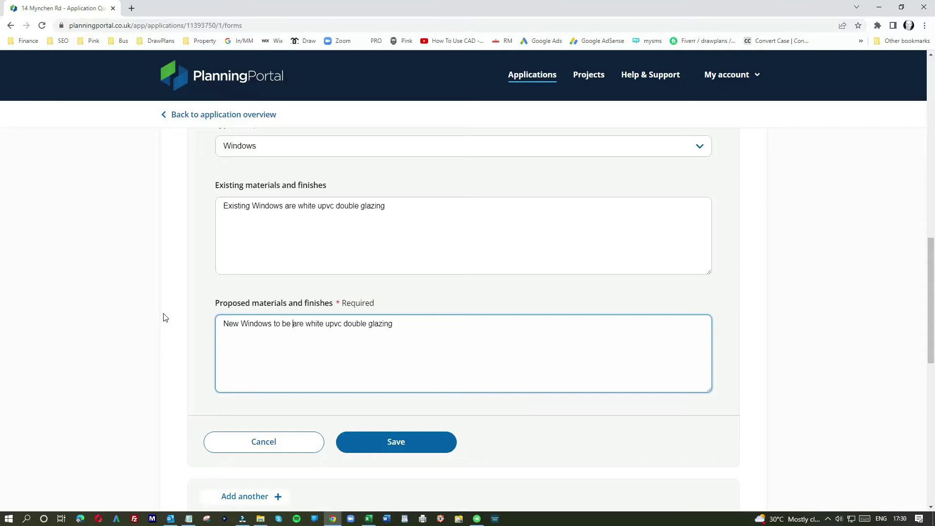
pyautogui.write('ma')
pyautogui.press('BackSpace')
pyautogui.press('BackSpace')
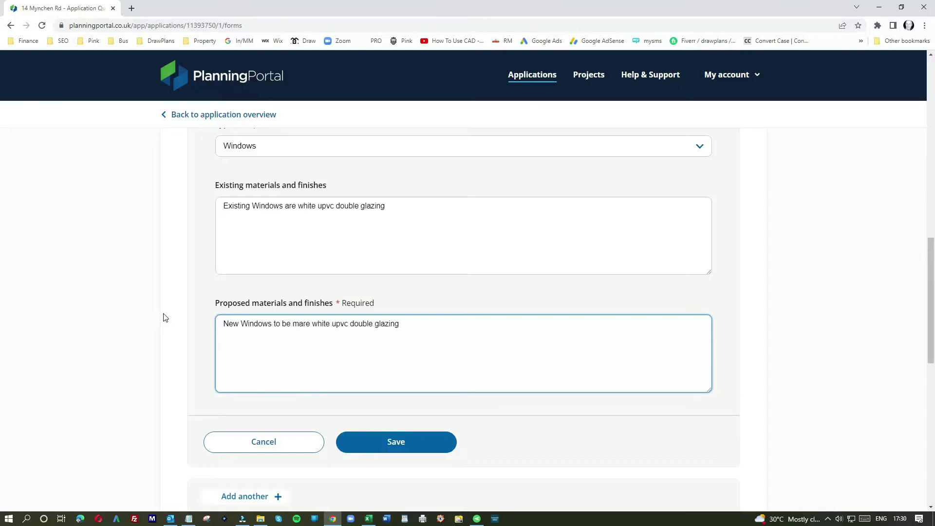
pyautogui.write('alumin')
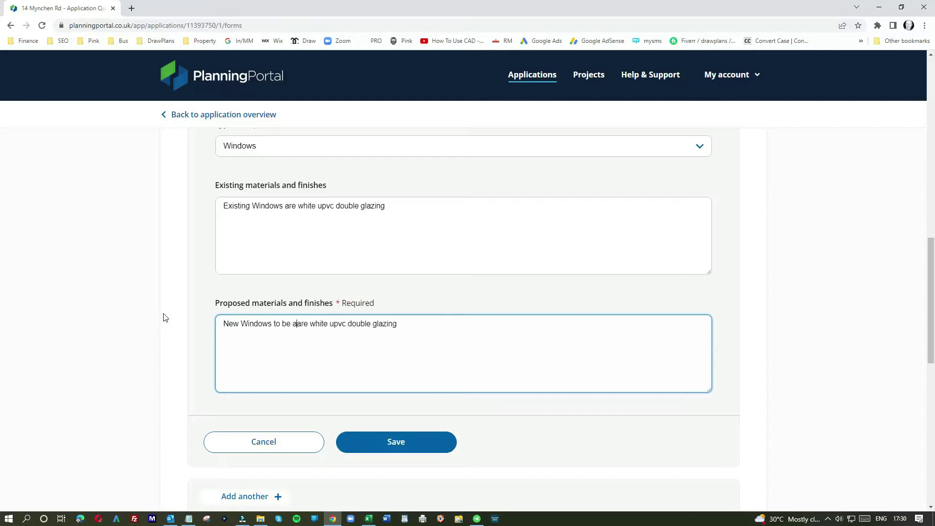
pyautogui.write('ium ')
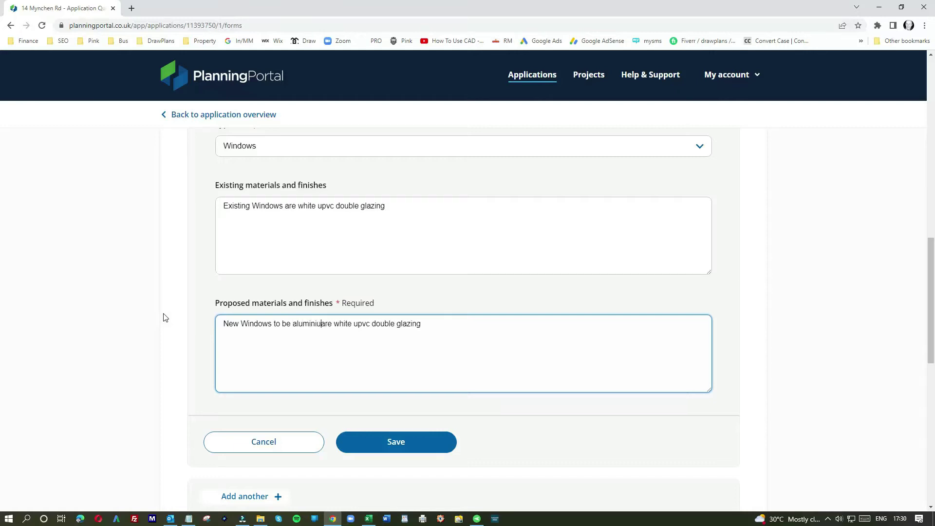
pyautogui.write('doub')
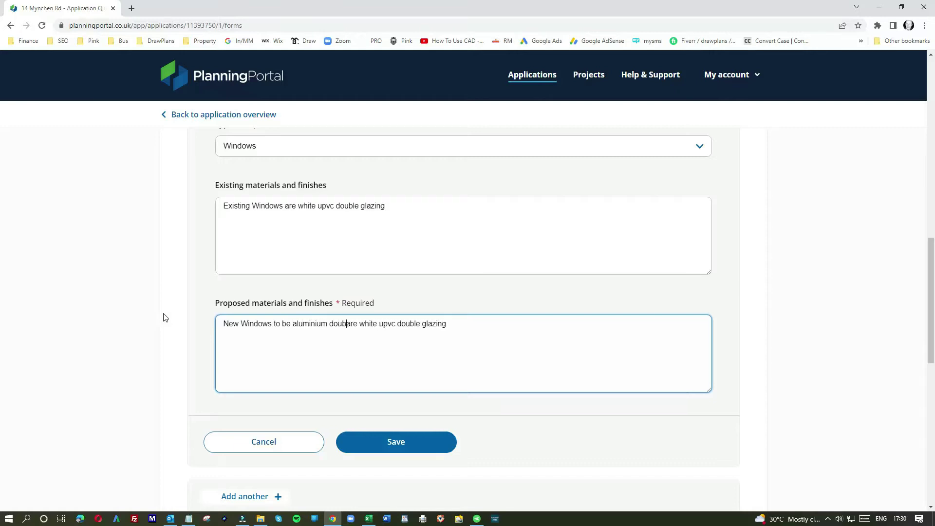
pyautogui.write('le glazing')
# Tidy the leftover wording, insert 'anthracite grey' before aluminium, and save the Windows entry.
pyautogui.press('Delete')
pyautogui.press('Delete')
pyautogui.press('Delete')
pyautogui.press('Delete')
pyautogui.press('Delete')
pyautogui.press('Delete')
pyautogui.press('Delete')
pyautogui.press('Delete')
pyautogui.press('Delete')
pyautogui.press('Delete')
pyautogui.press('Delete')
pyautogui.press('Delete')
pyautogui.press('Delete')
pyautogui.press('Delete')
pyautogui.press('Delete')
pyautogui.press('Delete')
pyautogui.press('Delete')
pyautogui.press('Delete')
pyautogui.press('Delete')
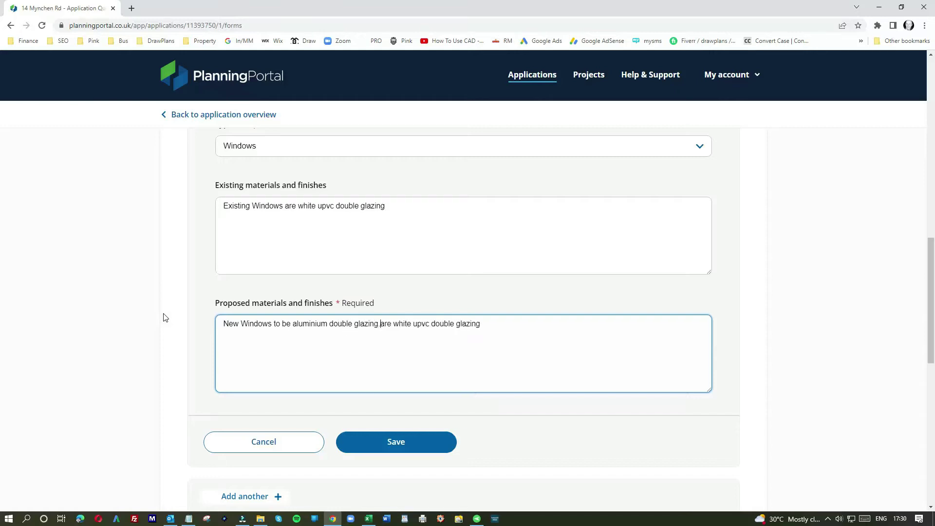
pyautogui.write('.')
pyautogui.press('Delete')
pyautogui.press('Delete')
pyautogui.press('Delete')
pyautogui.press('Delete')
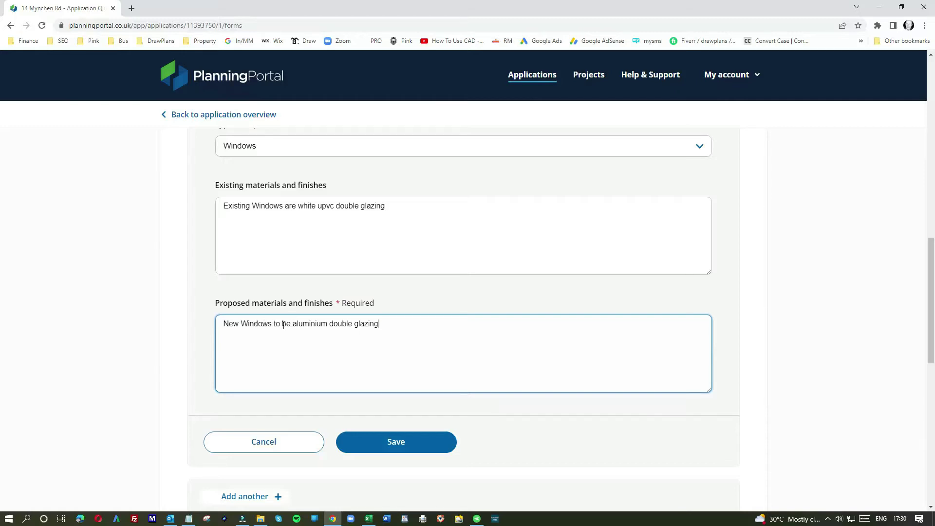
pyautogui.click(294, 323)
pyautogui.write('an')
pyautogui.write('thracit')
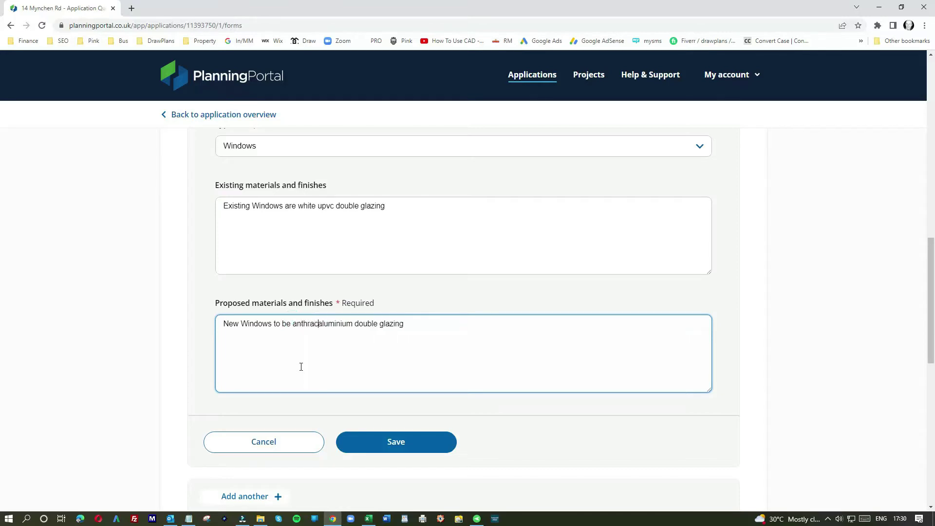
pyautogui.write('e gre')
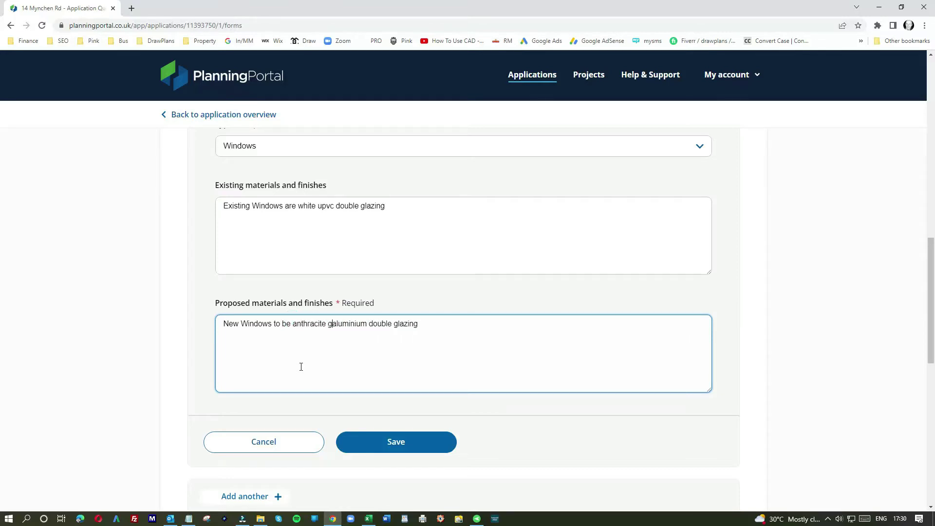
pyautogui.write('y')
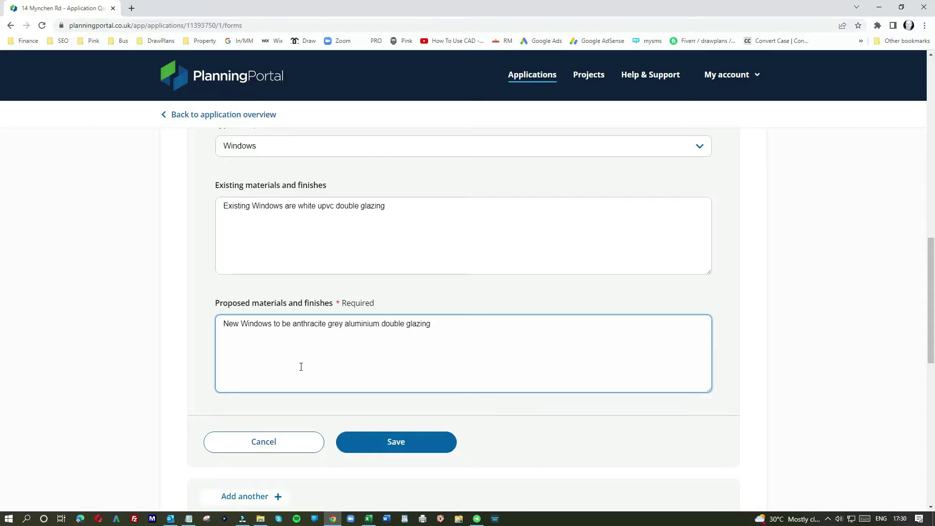
pyautogui.click(393, 444)
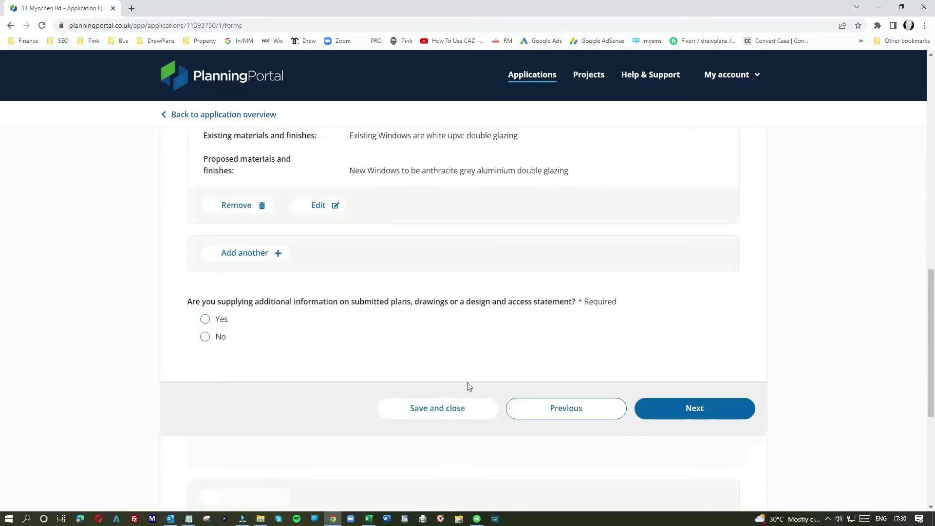
# Add another materials entry of type Doors, describing the existing doors as white uPVC.
pyautogui.scroll(5, 296, 315)
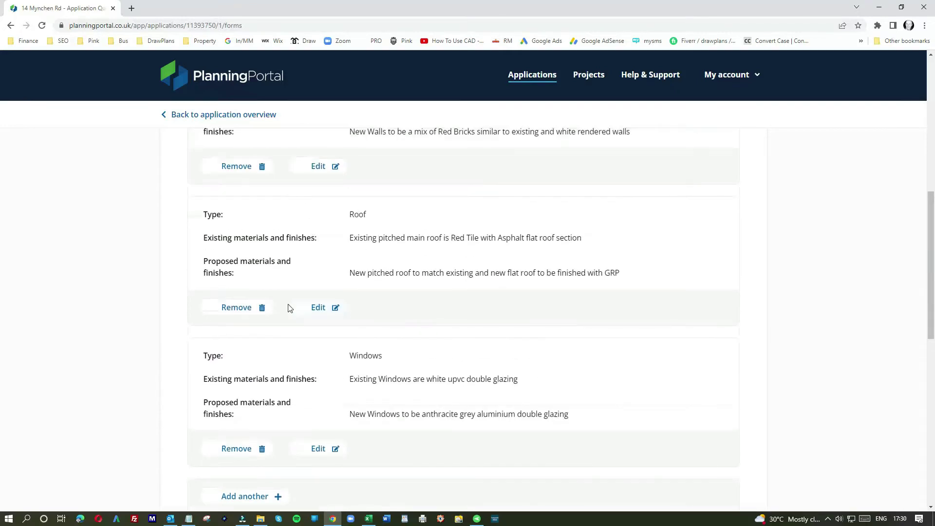
pyautogui.scroll(1, 289, 308)
pyautogui.scroll(1, 294, 337)
pyautogui.scroll(-2, 294, 337)
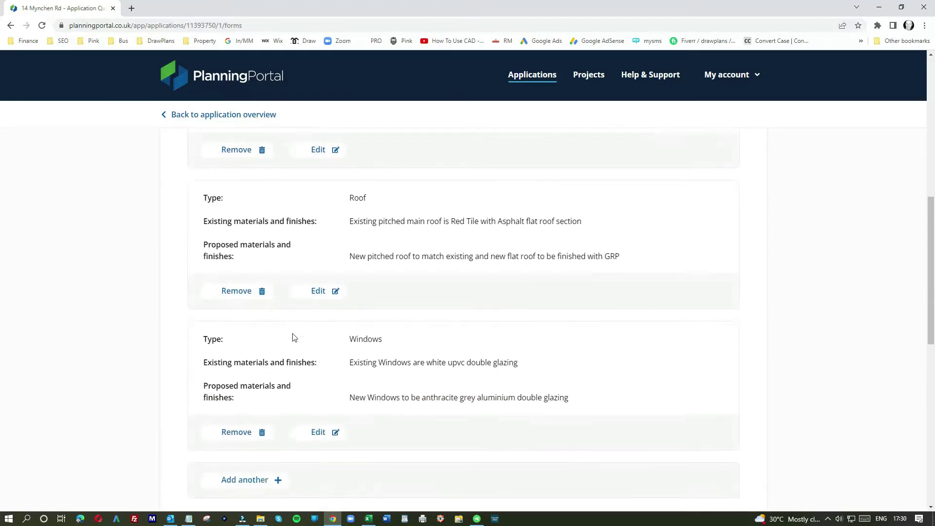
pyautogui.scroll(-4, 295, 337)
pyautogui.click(248, 301)
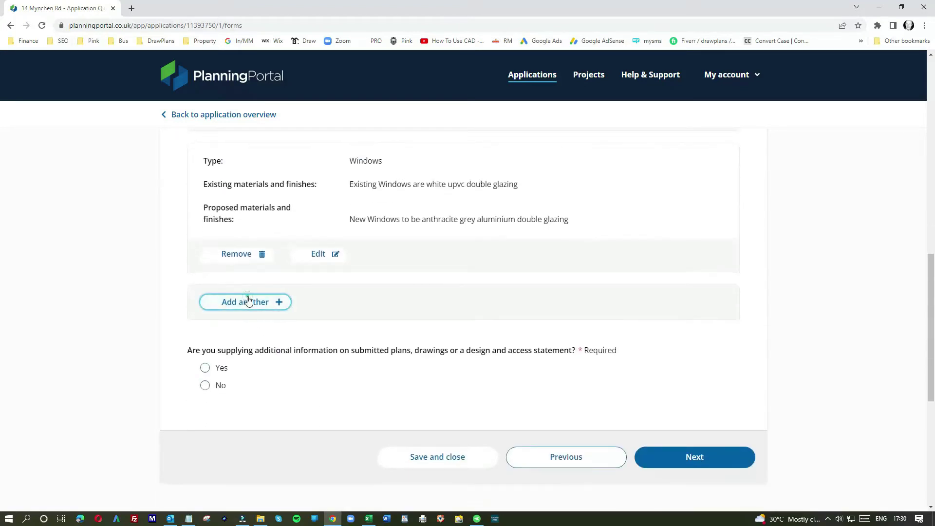
pyautogui.scroll(5, 337, 375)
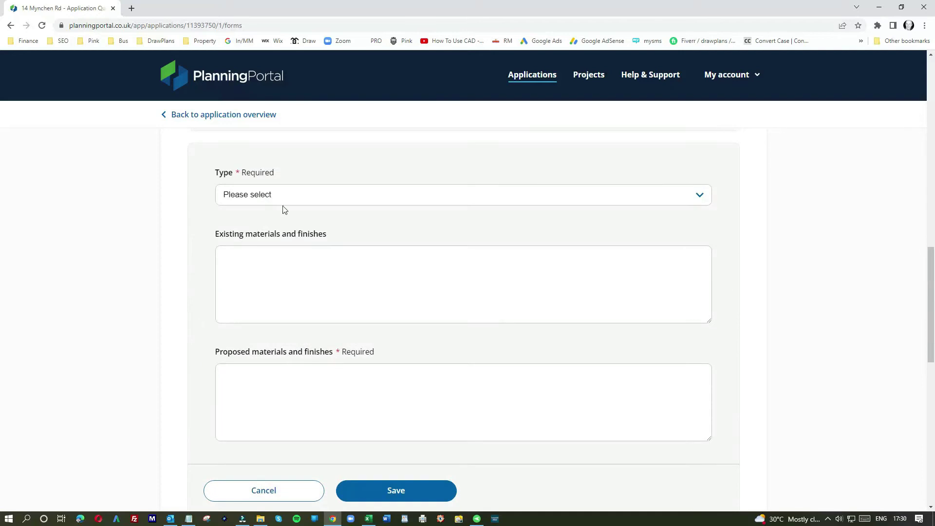
pyautogui.click(279, 194)
pyautogui.click(240, 263)
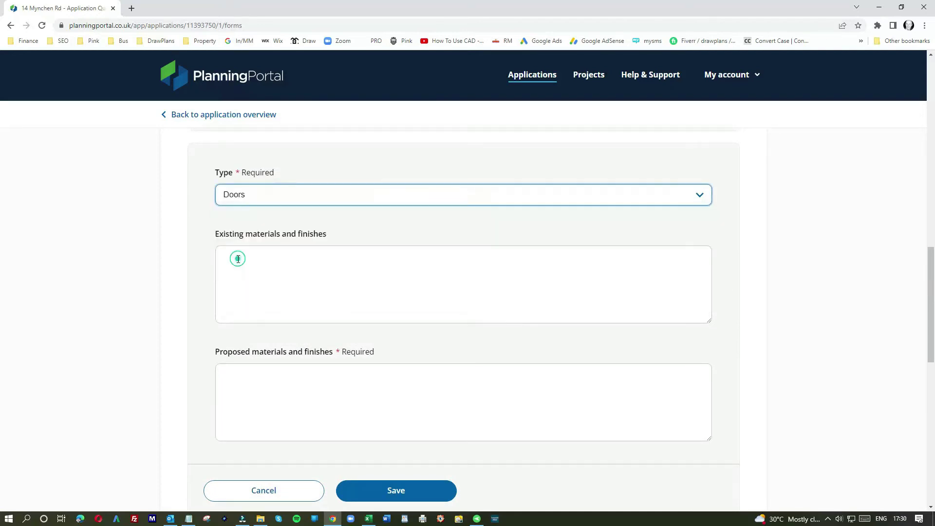
pyautogui.click(261, 271)
pyautogui.write('Existin')
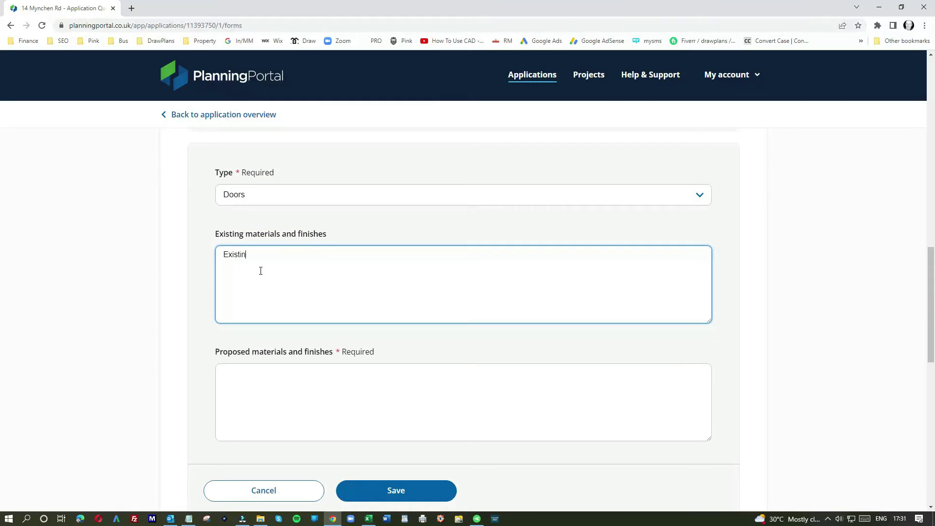
pyautogui.write('g dorrs')
pyautogui.write('ors')
pyautogui.write(' are whit')
pyautogui.write('e upvc')
# Describe the proposed doors as anthracite grey double glazed doors and save the entry.
pyautogui.moveTo(338, 255); pyautogui.dragTo(199, 252)
pyautogui.click(232, 386)
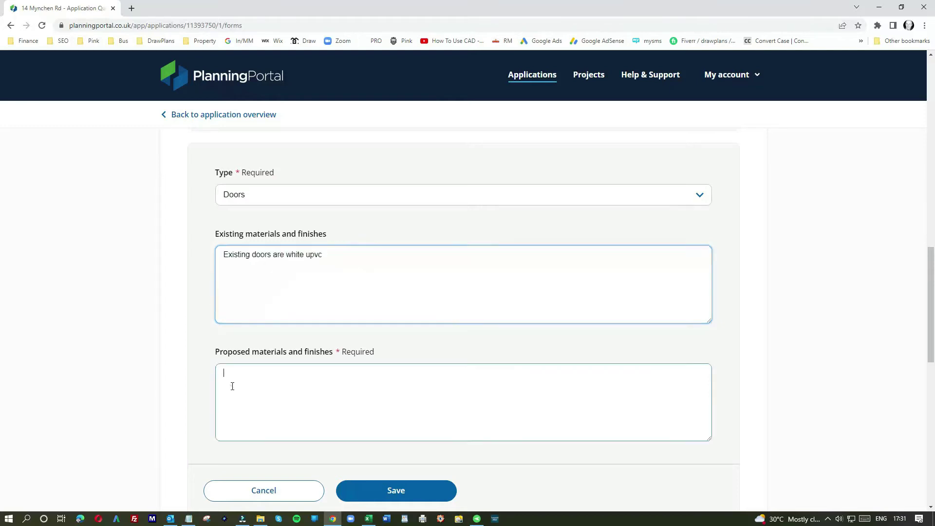
pyautogui.hotkey('ctrl', 'v')
pyautogui.moveTo(251, 372); pyautogui.dragTo(178, 376)
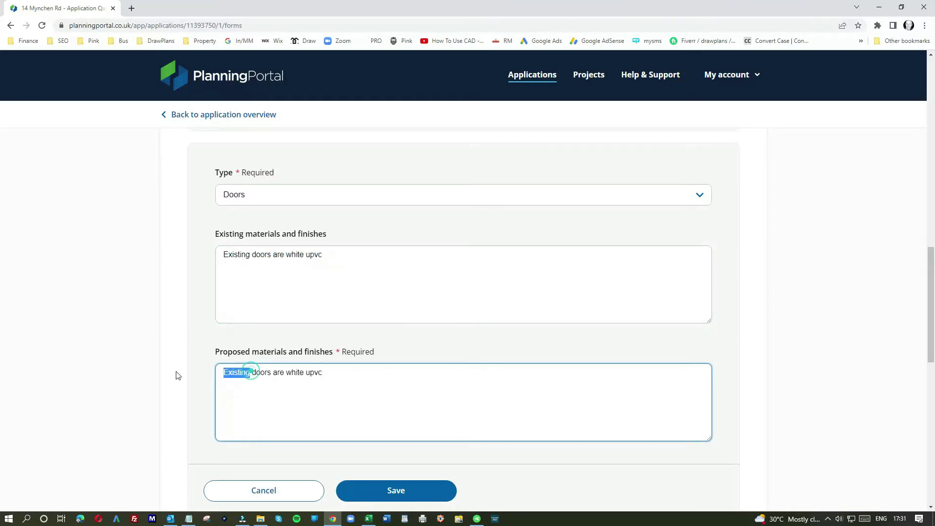
pyautogui.write('New doors to be')
pyautogui.press('Delete')
pyautogui.press('Delete')
pyautogui.press('Delete')
pyautogui.press('Delete')
pyautogui.press('Delete')
pyautogui.press('Delete')
pyautogui.press('Delete')
pyautogui.press('Delete')
pyautogui.press('Delete')
pyautogui.press('Delete')
pyautogui.press('Delete')
pyautogui.press('Delete')
pyautogui.press('Delete')
pyautogui.press('Delete')
pyautogui.press('Delete')
pyautogui.press('Delete')
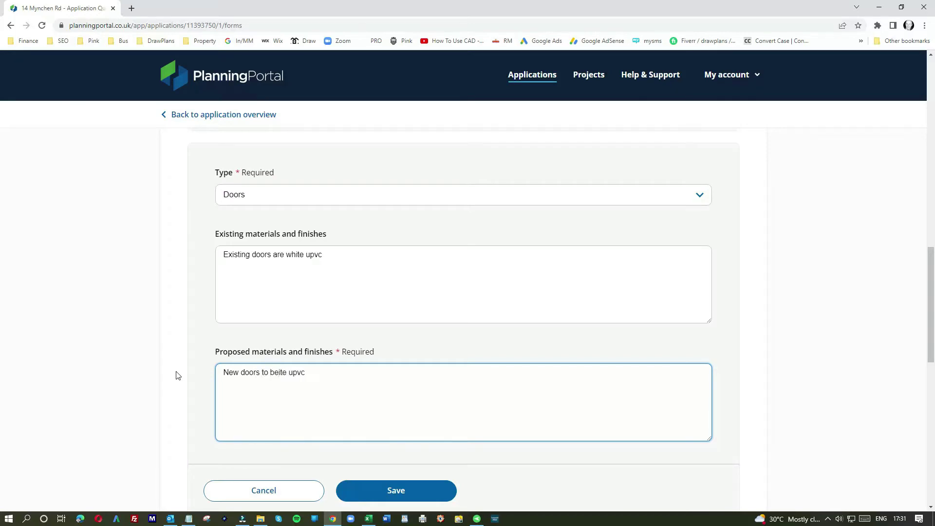
pyautogui.press('Delete')
pyautogui.press('Delete')
pyautogui.press('Delete')
pyautogui.press('Delete')
pyautogui.press('Delete')
pyautogui.write('anthrac')
pyautogui.write('t')
pyautogui.write('ie ')
pyautogui.write('te double')
pyautogui.write(' glazing')
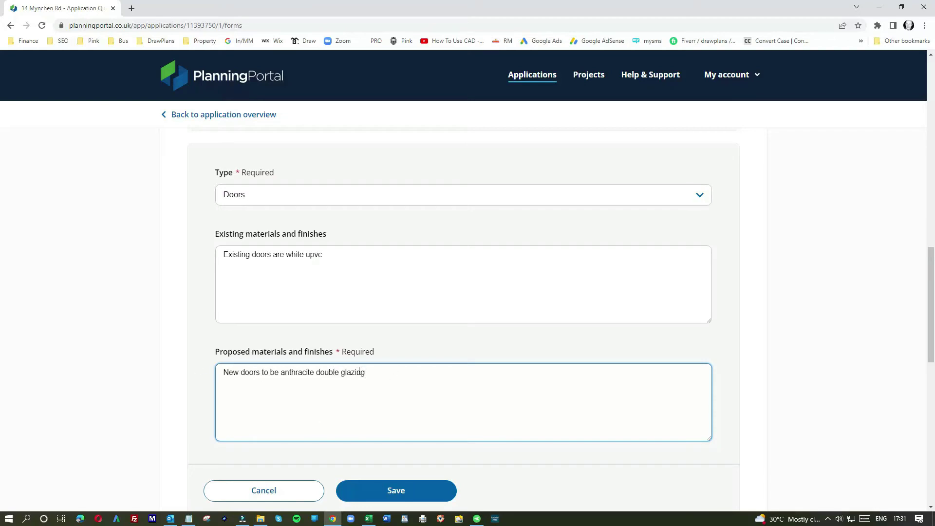
pyautogui.scroll(-1, 381, 376)
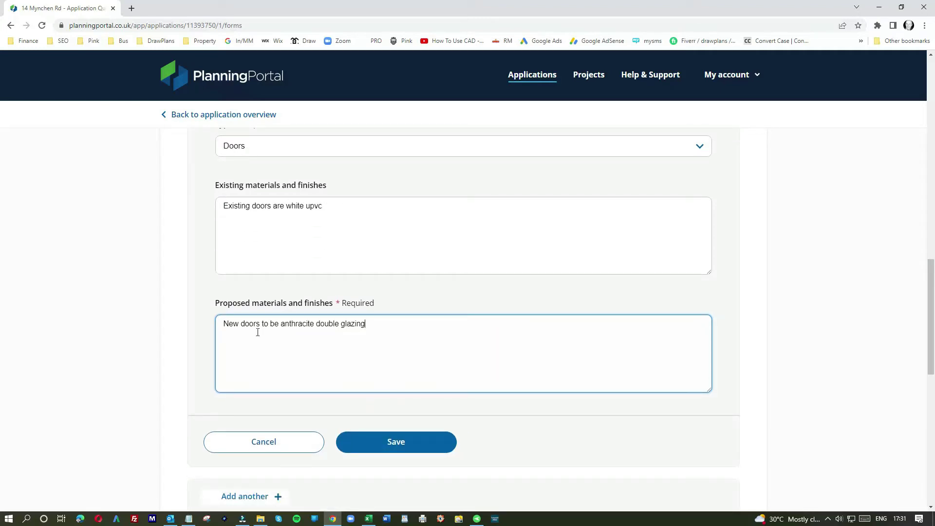
pyautogui.click(315, 324)
pyautogui.write('grey')
pyautogui.click(392, 325)
pyautogui.press('BackSpace')
pyautogui.press('BackSpace')
pyautogui.press('BackSpace')
pyautogui.write('ed doors')
pyautogui.click(394, 443)
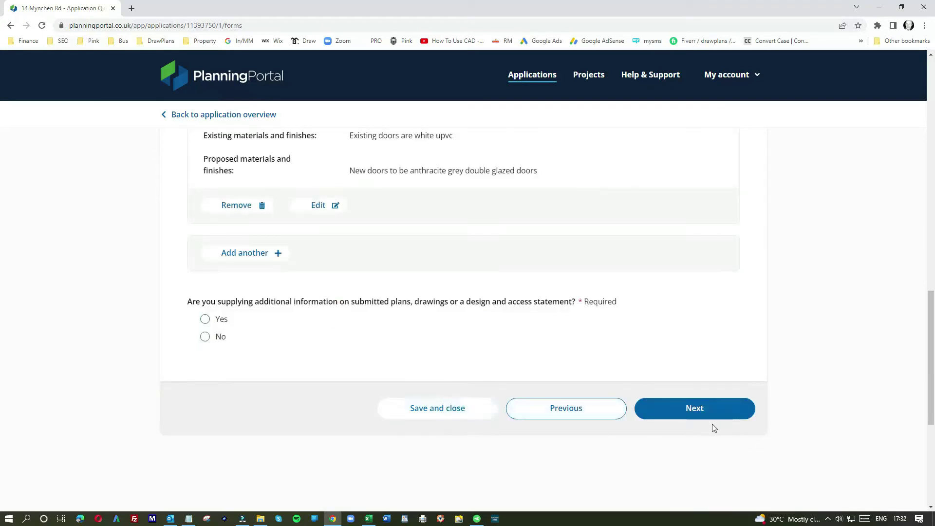
# On the next form step, answer Yes to supplying additional information.
pyautogui.click(691, 406)
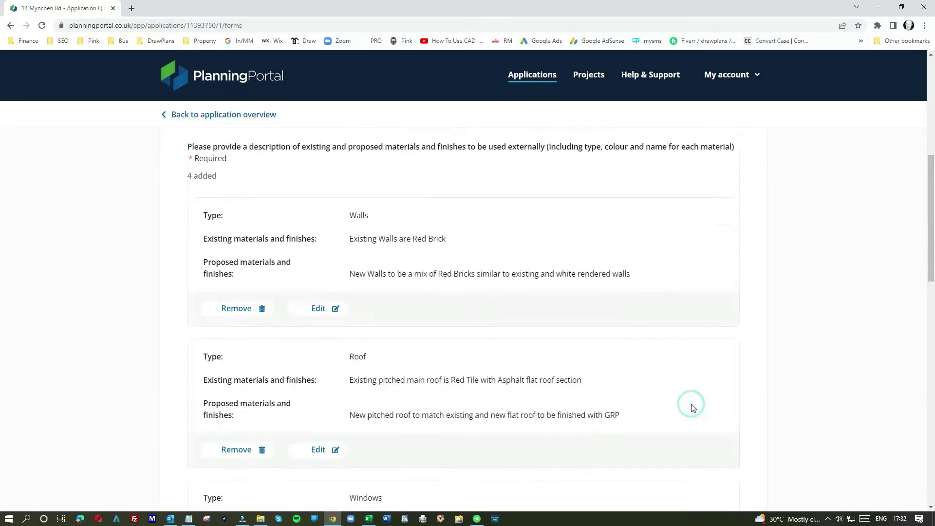
pyautogui.scroll(-1, 292, 331)
pyautogui.scroll(-5, 293, 334)
pyautogui.scroll(-5, 292, 333)
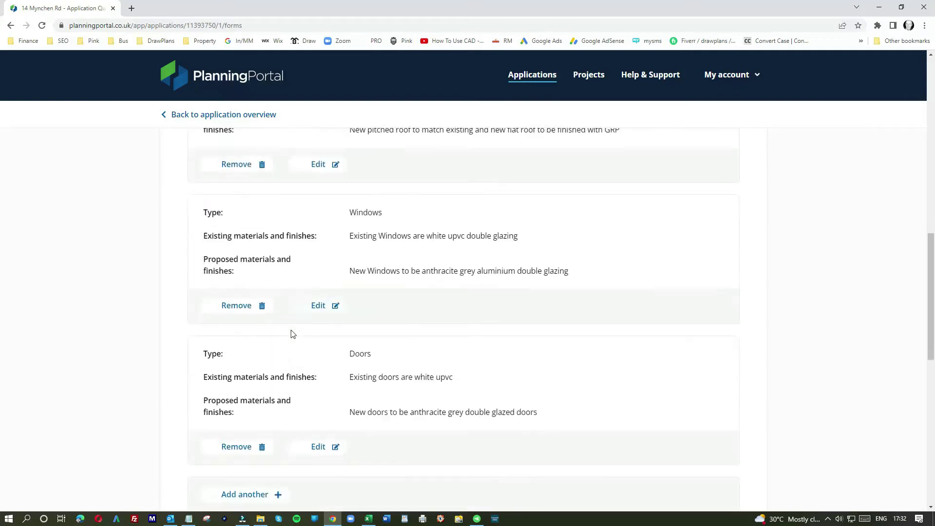
pyautogui.scroll(-3, 292, 334)
pyautogui.scroll(-1, 291, 334)
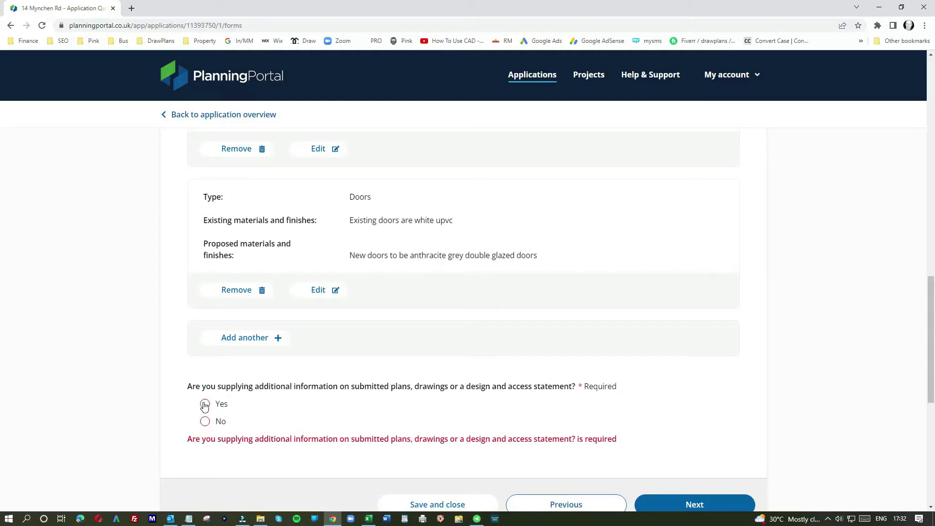
pyautogui.click(205, 405)
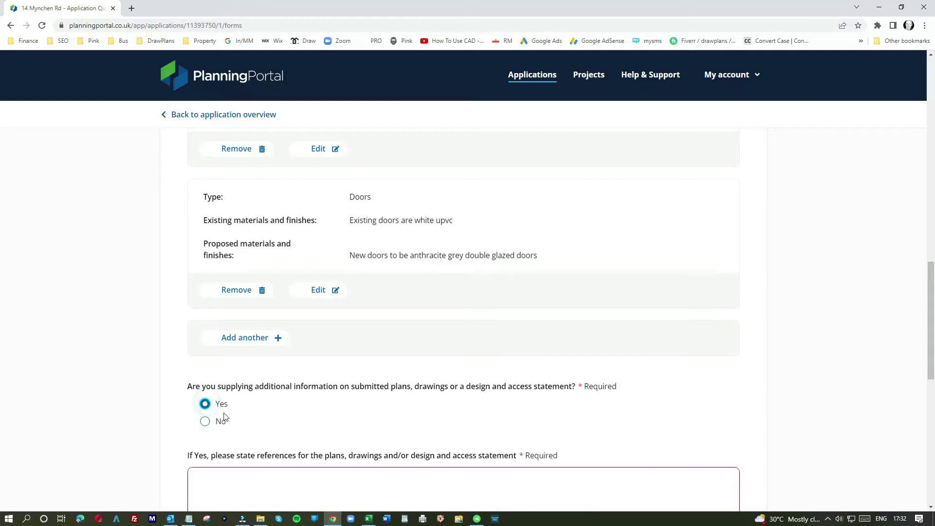
# List existing/proposed layout and elevation plans, location plan and block plan as references.
pyautogui.scroll(-3, 240, 340)
pyautogui.click(239, 341)
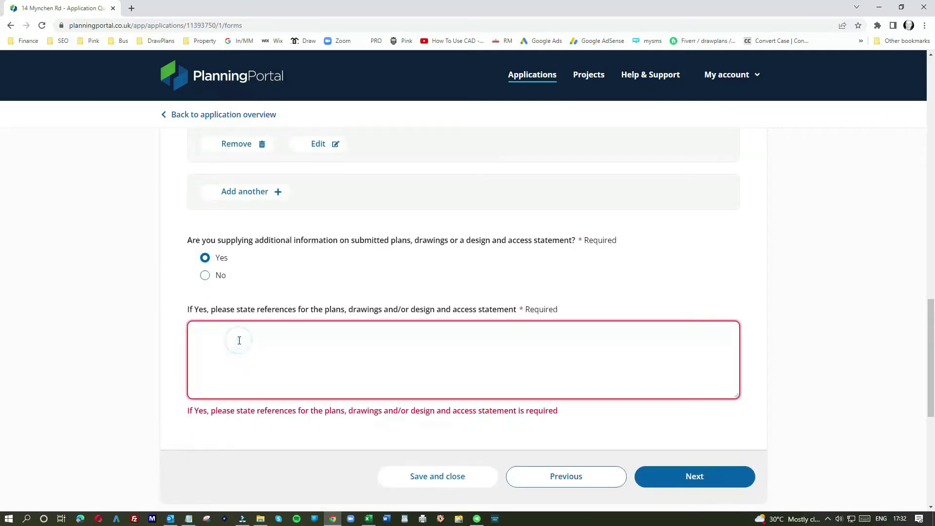
pyautogui.write('existing ')
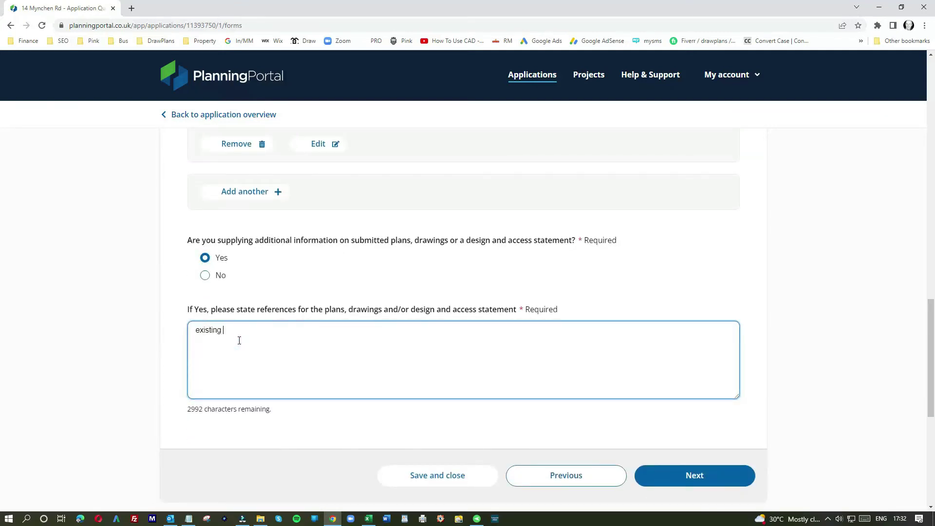
pyautogui.write('layout plans')
pyautogui.write('proposed ')
pyautogui.write('layou')
pyautogui.write('t plans')
pyautogui.write('exis')
pyautogui.write('ting elelvAT')
pyautogui.write('ION')
pyautogui.press('BackSpace')
pyautogui.press('BackSpace')
pyautogui.press('BackSpace')
pyautogui.press('BackSpace')
pyautogui.press('BackSpace')
pyautogui.press('BackSpace')
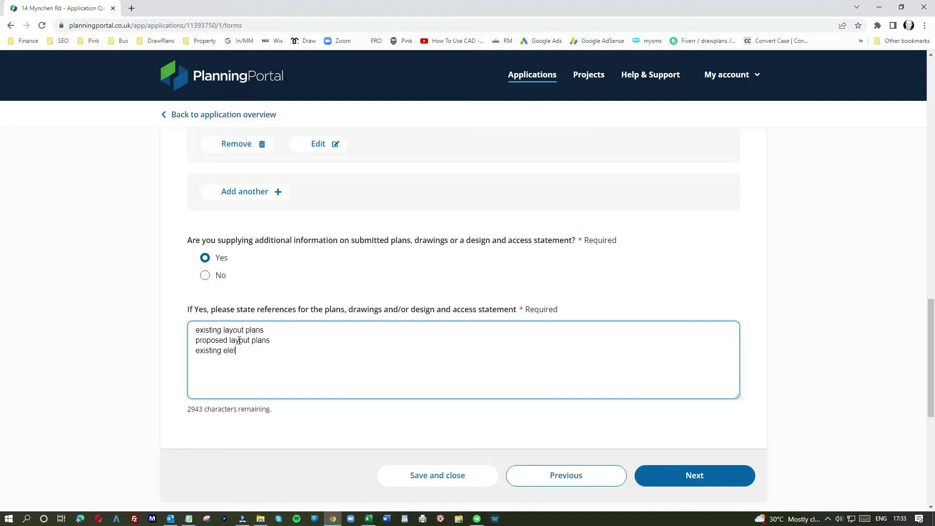
pyautogui.write('vation pland')
pyautogui.press('Return')
pyautogui.press('BackSpace')
pyautogui.press('BackSpace')
pyautogui.write('s ')
pyautogui.write('proposed ')
pyautogui.write('elevation')
pyautogui.write(' plans ')
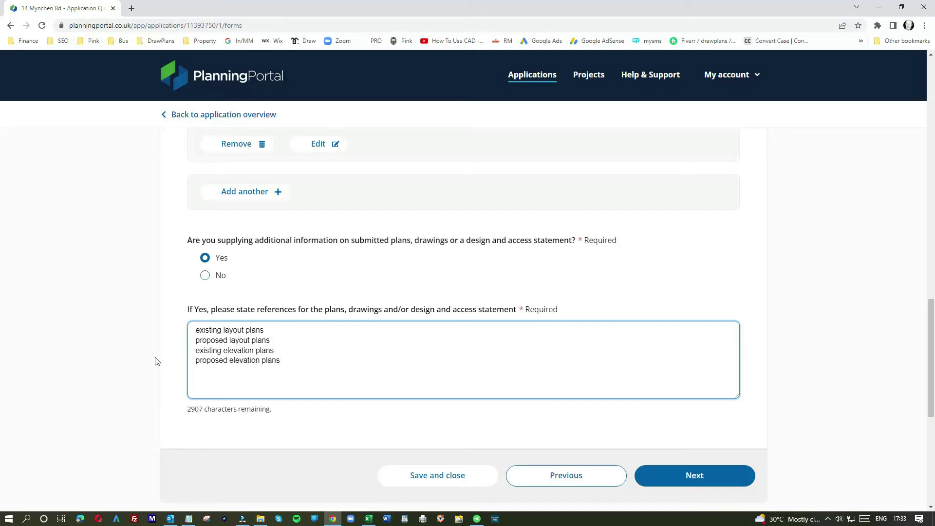
pyautogui.write('locartion')
pyautogui.press('BackSpace')
pyautogui.press('BackSpace')
pyautogui.press('BackSpace')
pyautogui.write('tion')
pyautogui.write(' plan ')
pyautogui.write('block ')
pyautogui.write('plan')
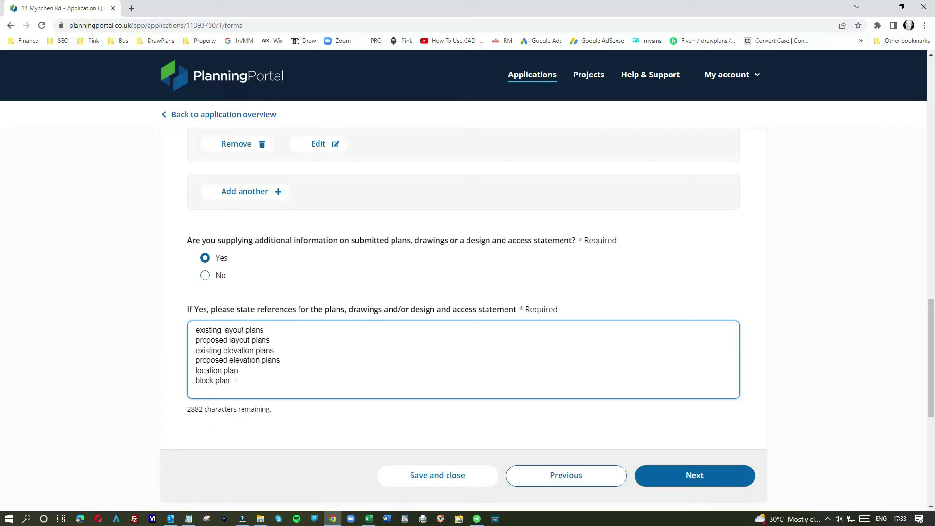
# Add existing roof plan and proposed roof plan lines to the references, then continue.
pyautogui.click(282, 361)
pyautogui.press('Return')
pyautogui.write('rood')
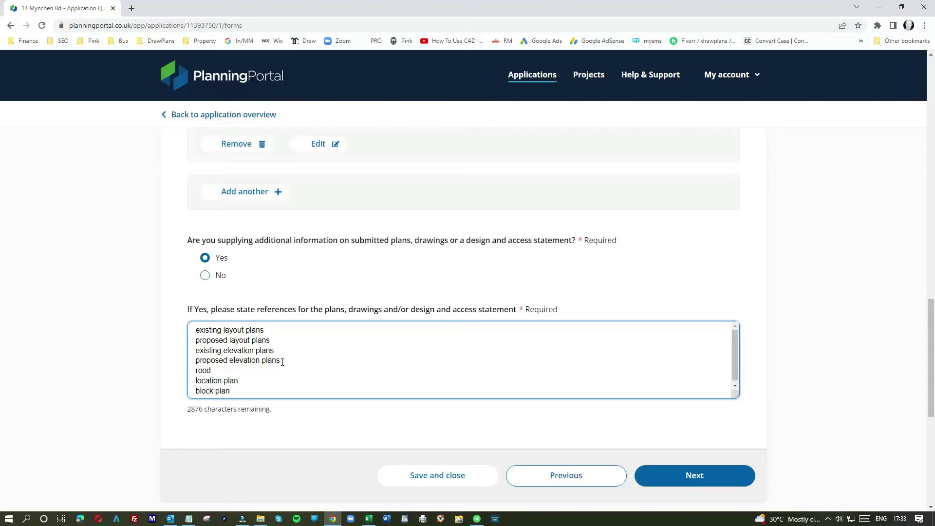
pyautogui.press('Home')
pyautogui.write('existing')
pyautogui.press('BackSpace')
pyautogui.write('f plan')
pyautogui.press('Return')
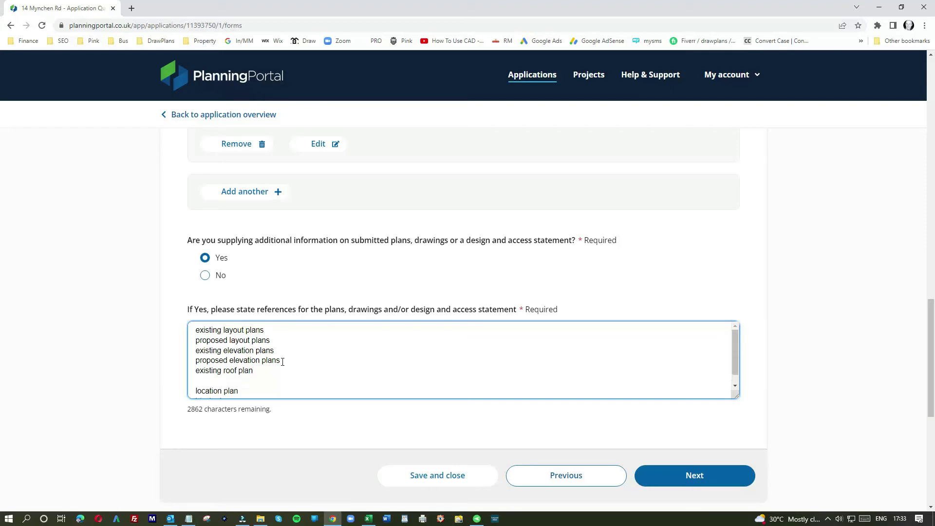
pyautogui.write('proposed roof plan')
pyautogui.click(707, 469)
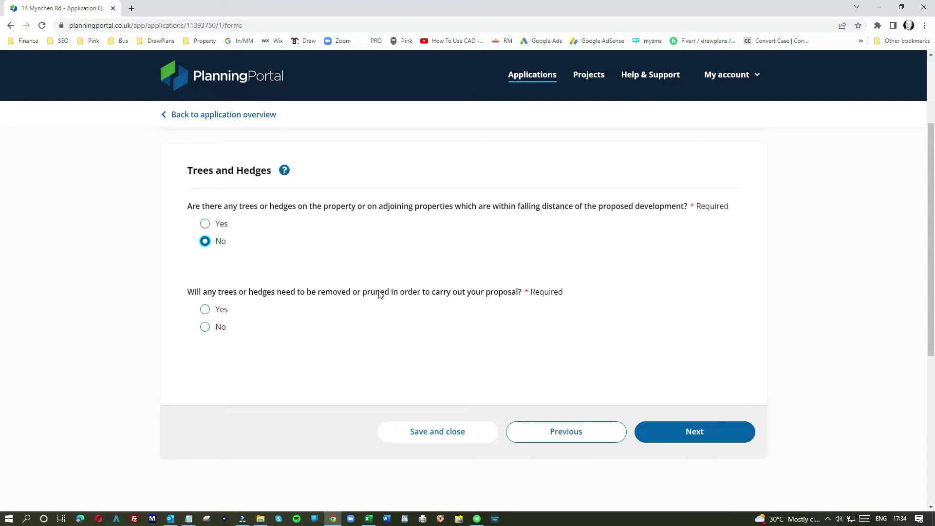
# Answer No to trees needing removal or pruning and continue to the access questions.
pyautogui.click(205, 328)
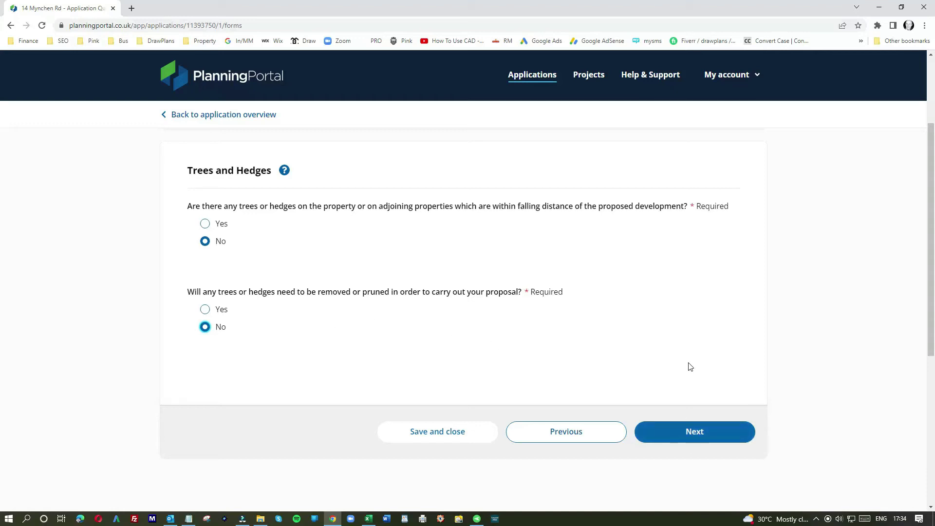
pyautogui.click(694, 434)
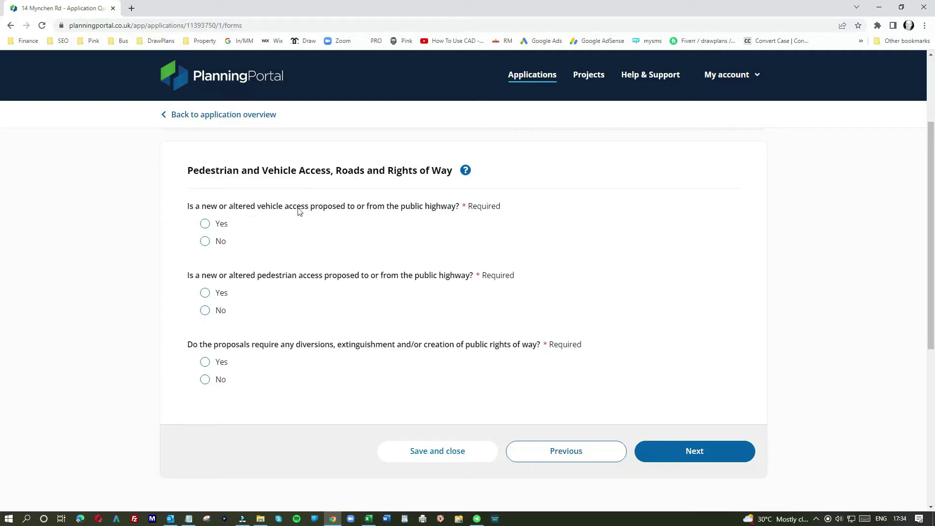
# Answer No to new vehicle access, pedestrian access, rights of way changes and affected parking.
pyautogui.click(205, 241)
pyautogui.click(206, 311)
pyautogui.click(205, 380)
pyautogui.click(690, 455)
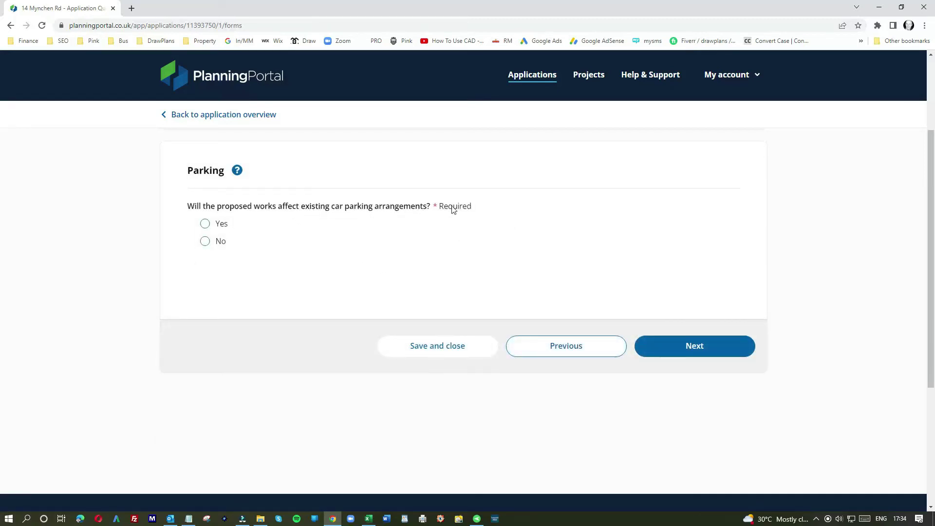
pyautogui.click(207, 243)
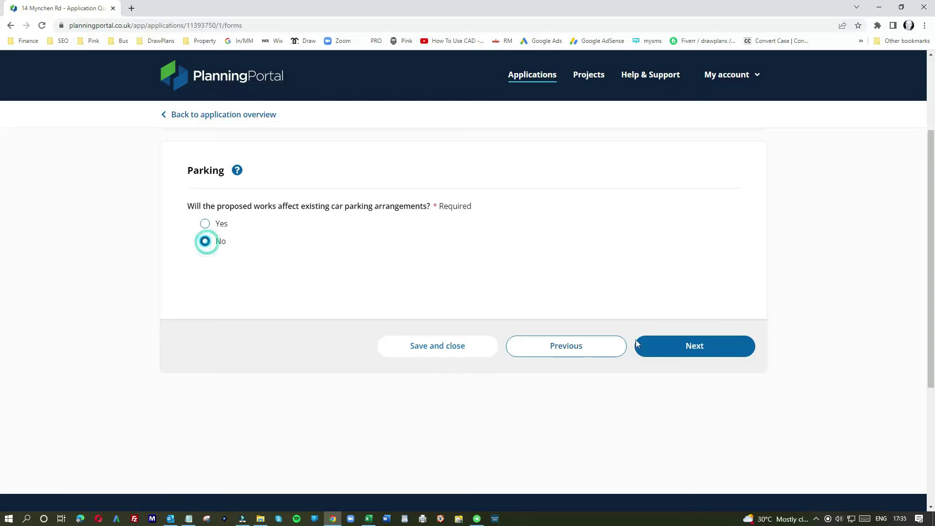
pyautogui.click(684, 349)
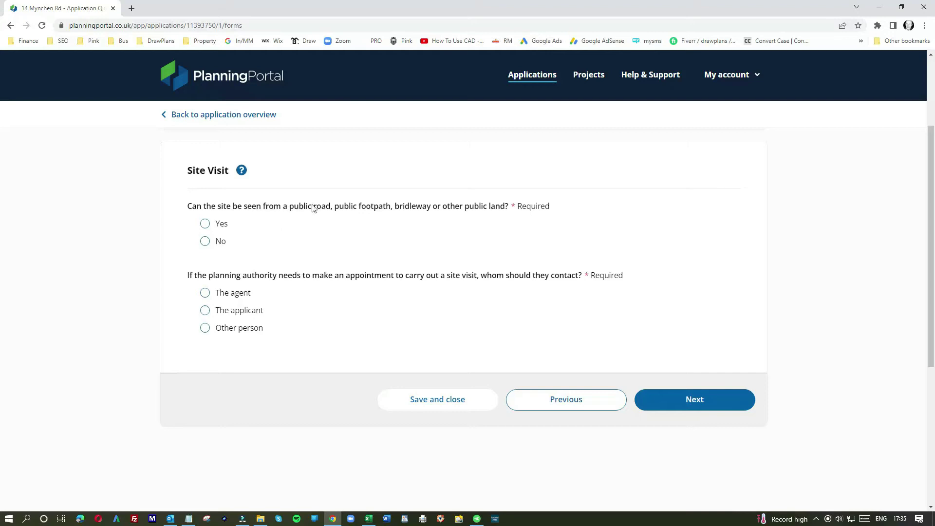
# Mark the site not visible from public land, the agent as visit contact, and no pre-application advice.
pyautogui.click(208, 241)
pyautogui.click(205, 292)
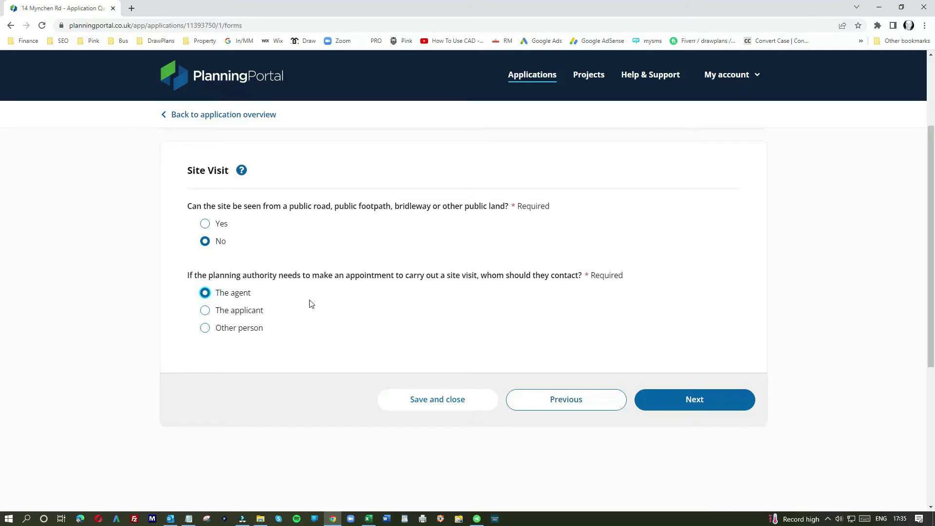
pyautogui.click(696, 401)
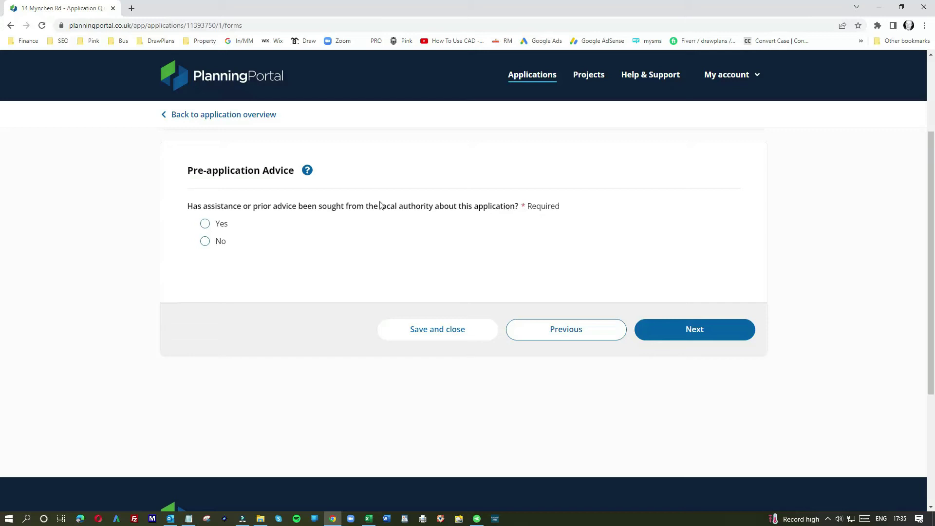
pyautogui.click(206, 241)
pyautogui.click(712, 328)
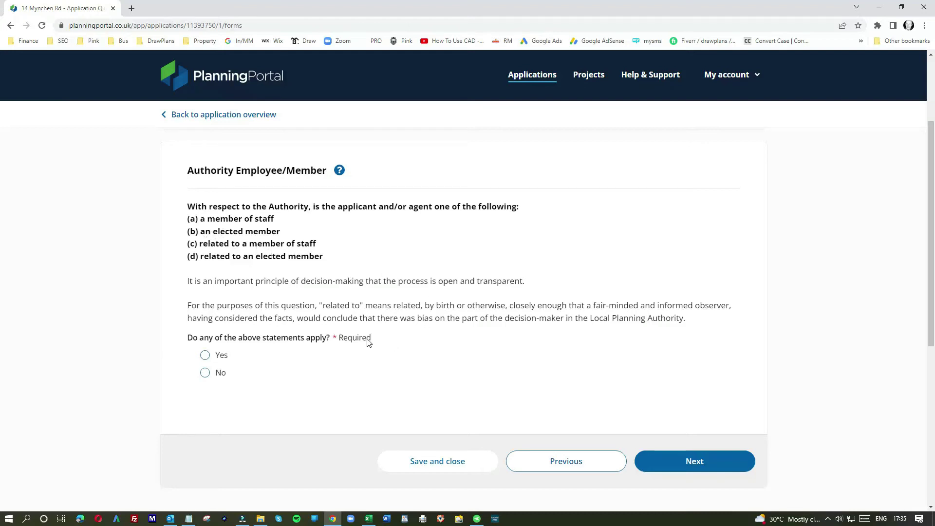
# Answer No to all Authority Employee/Member statements and continue to ownership certificates.
pyautogui.click(206, 374)
pyautogui.click(684, 459)
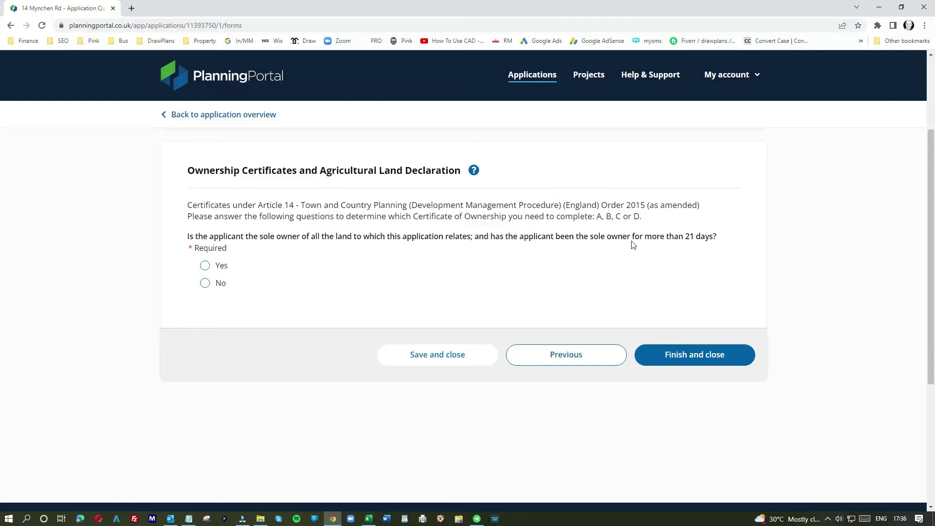
# Confirm the applicant is sole owner and the land isn't an agricultural holding.
pyautogui.click(221, 268)
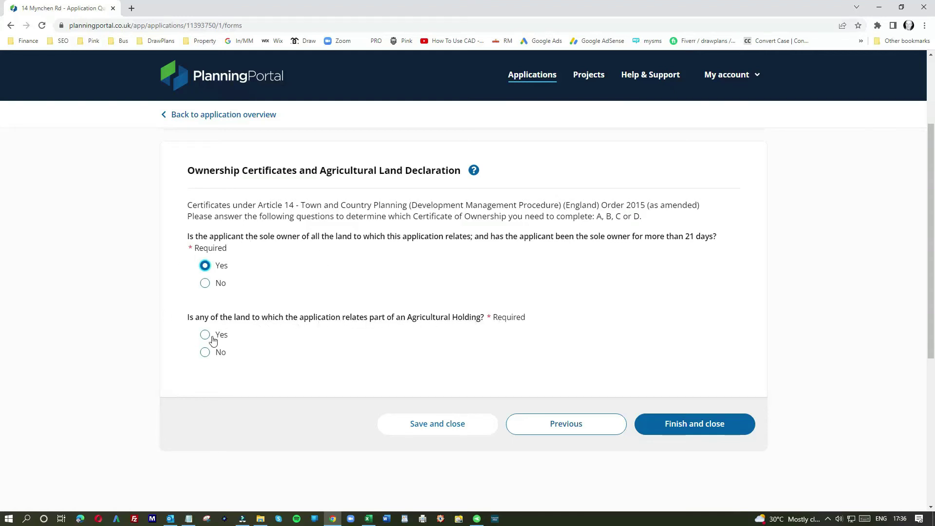
pyautogui.click(205, 353)
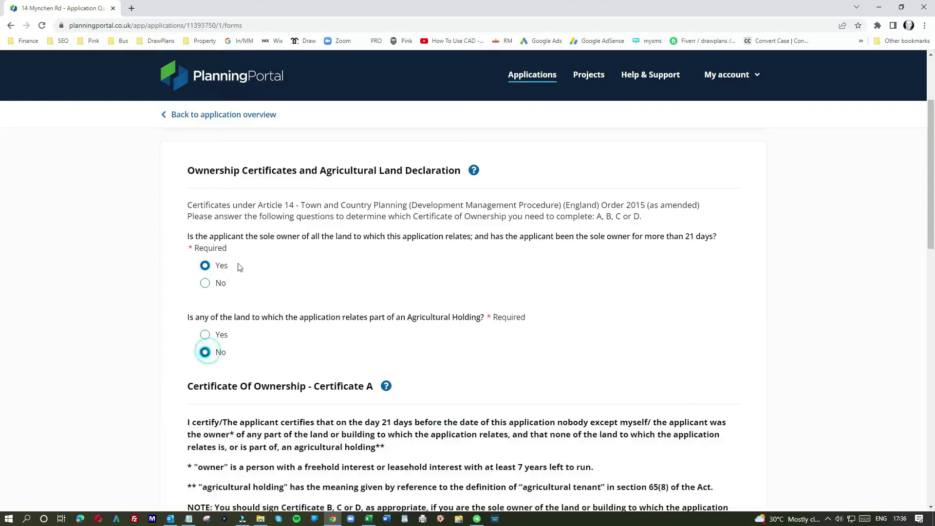
pyautogui.scroll(-2, 285, 357)
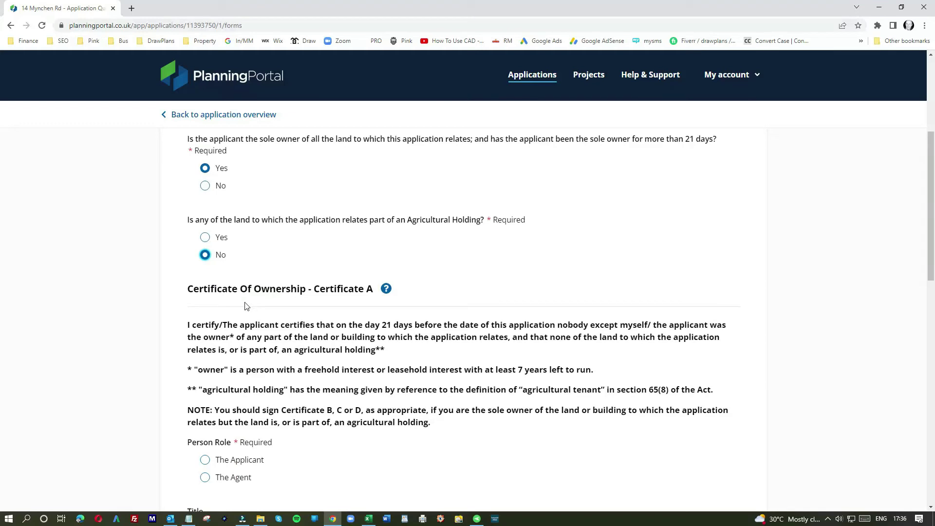
pyautogui.scroll(-3, 226, 302)
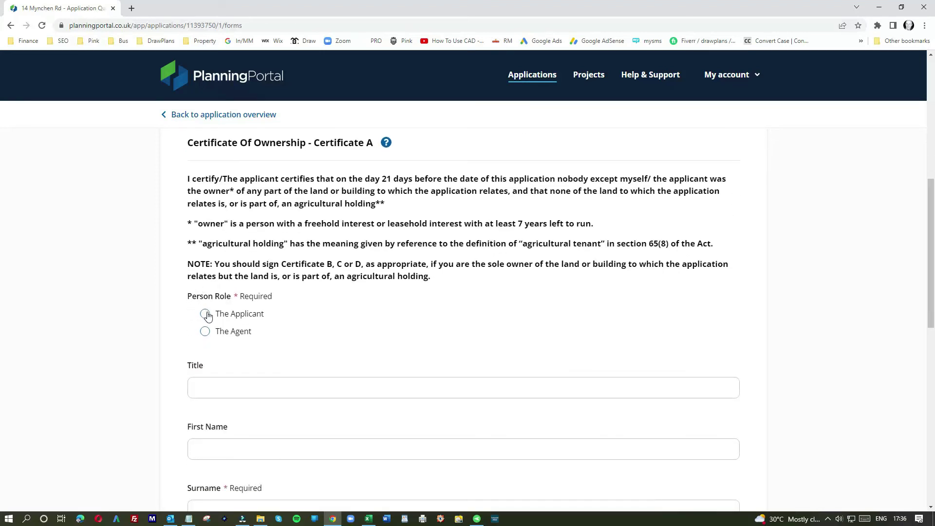
# Sign Certificate A as the agent, title Mr, dated 11/07/2022, tick the declaration and finish.
pyautogui.click(205, 332)
pyautogui.click(210, 388)
pyautogui.write('Mr')
pyautogui.click(286, 360)
pyautogui.scroll(-3, 301, 400)
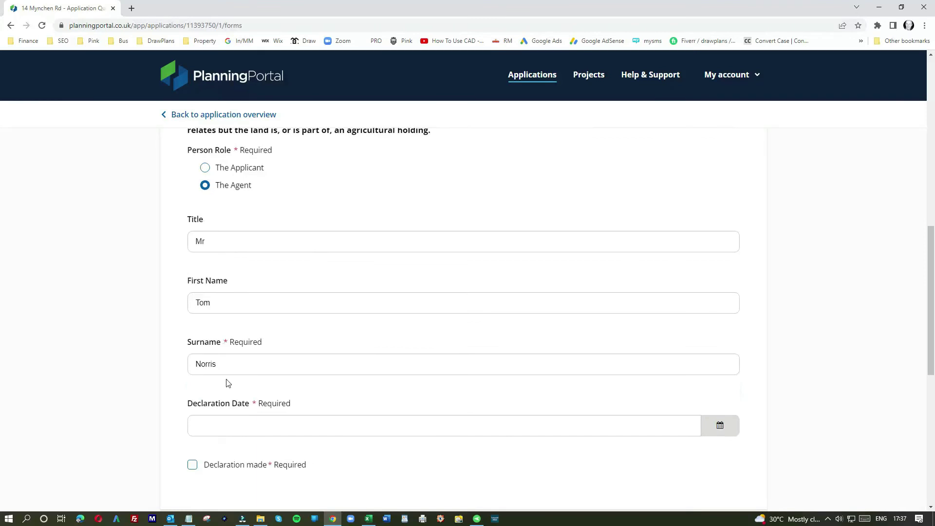
pyautogui.click(728, 431)
pyautogui.click(400, 350)
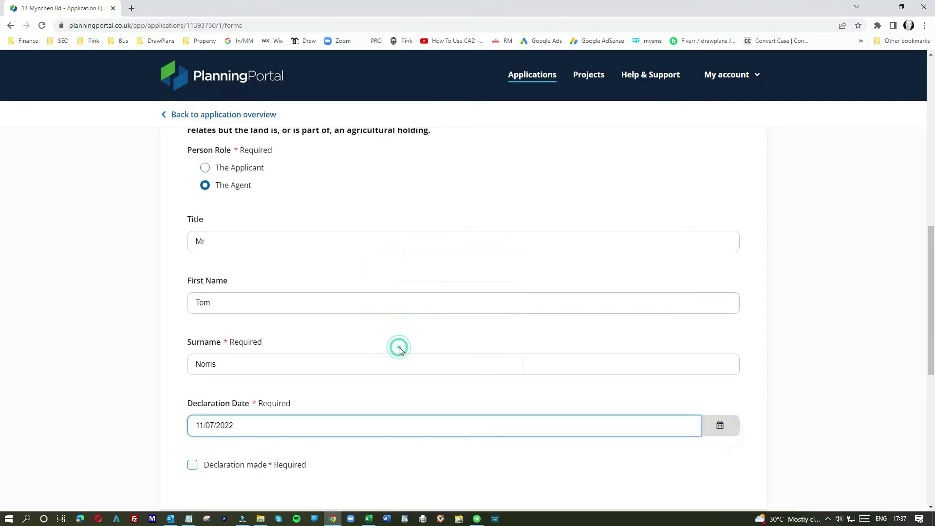
pyautogui.click(194, 467)
pyautogui.scroll(-4, 429, 470)
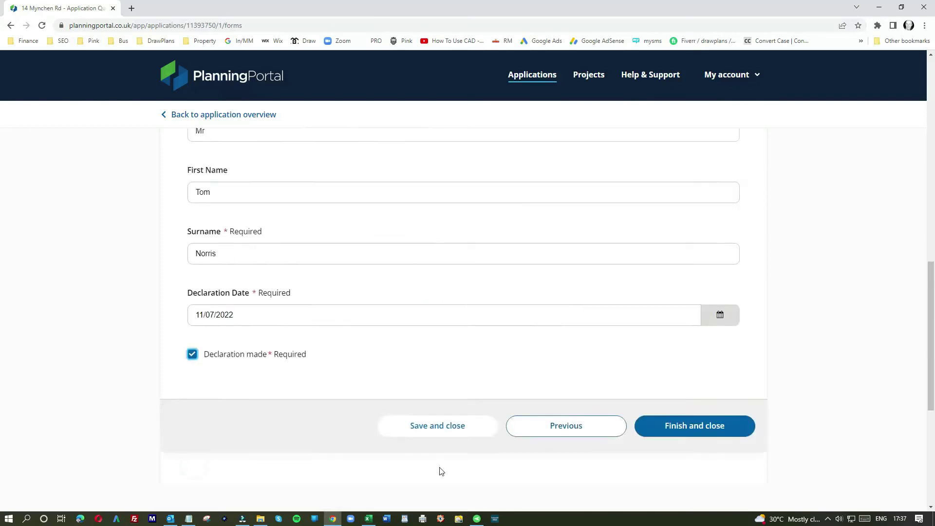
pyautogui.click(680, 350)
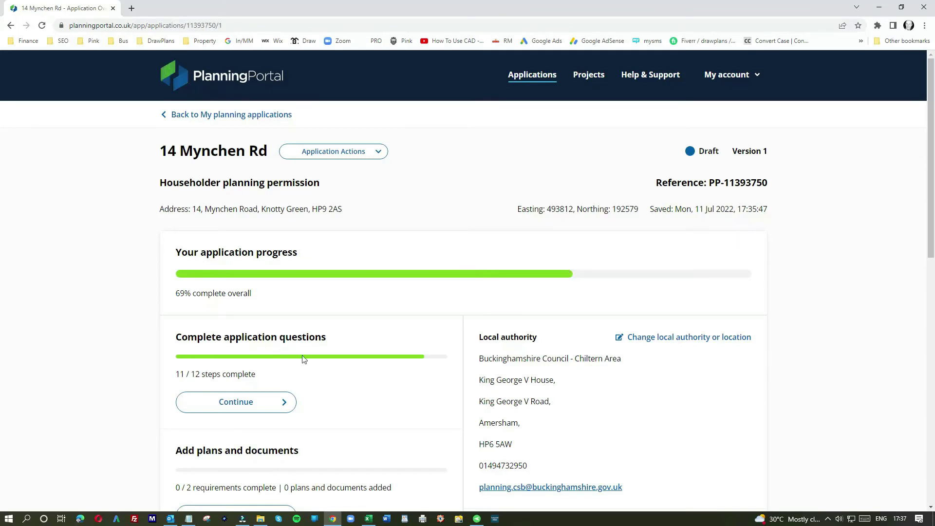
# Open the Add plans and documents section and browse for a file to upload.
pyautogui.scroll(-1, 312, 346)
pyautogui.scroll(-2, 312, 346)
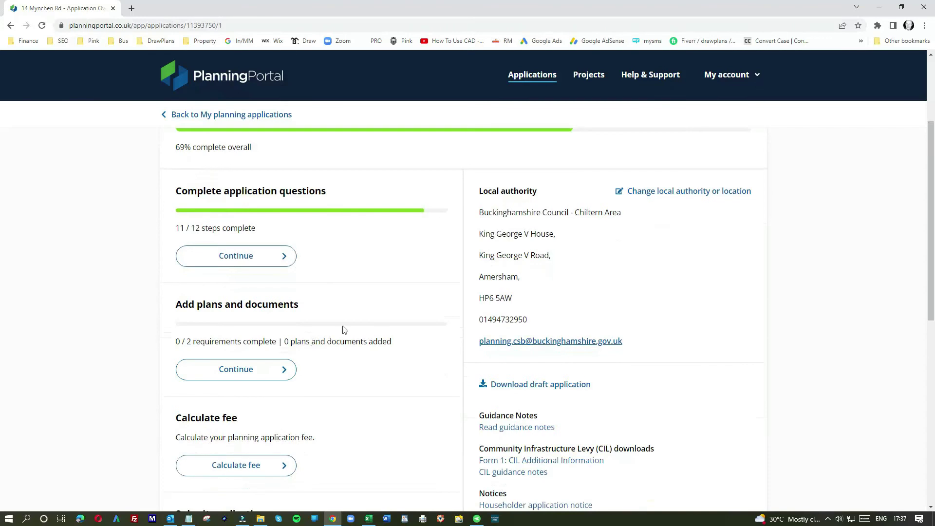
pyautogui.click(225, 370)
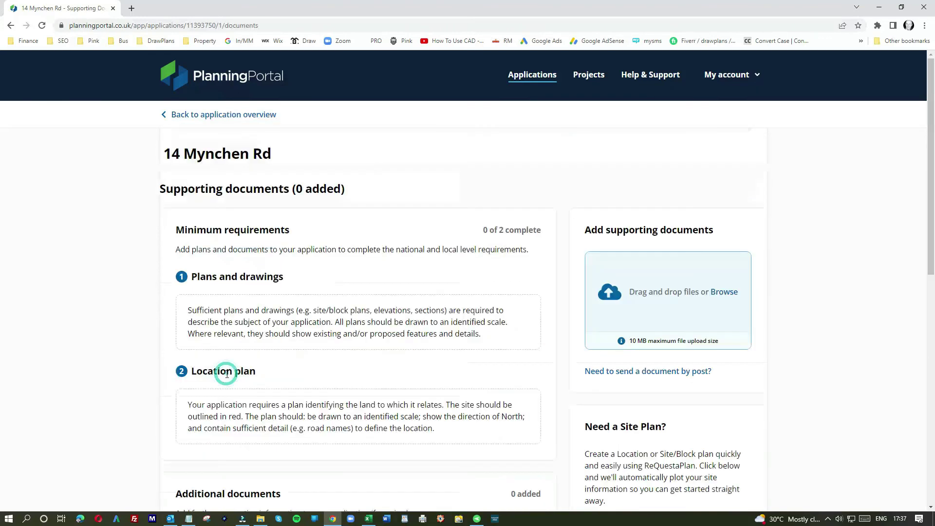
pyautogui.click(653, 285)
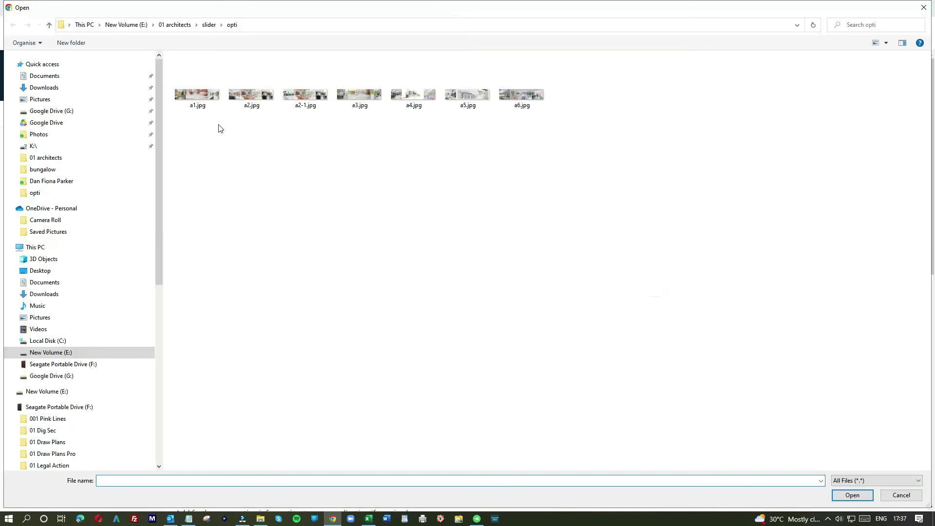
pyautogui.click(47, 125)
pyautogui.click(209, 72)
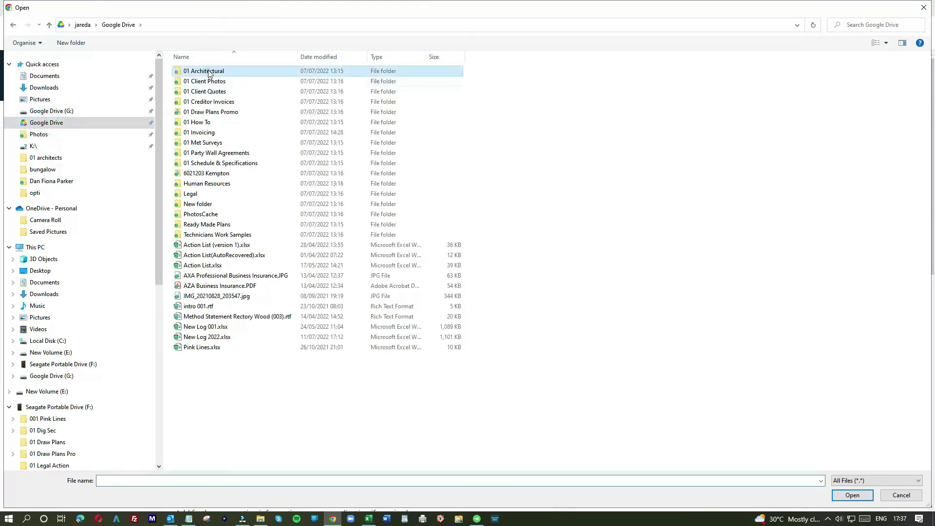
pyautogui.doubleClick(209, 72)
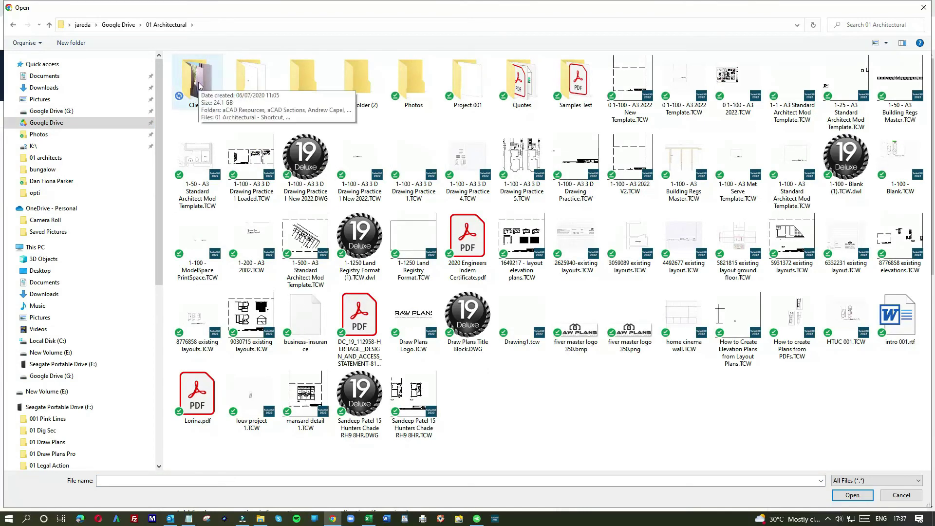
pyautogui.doubleClick(199, 86)
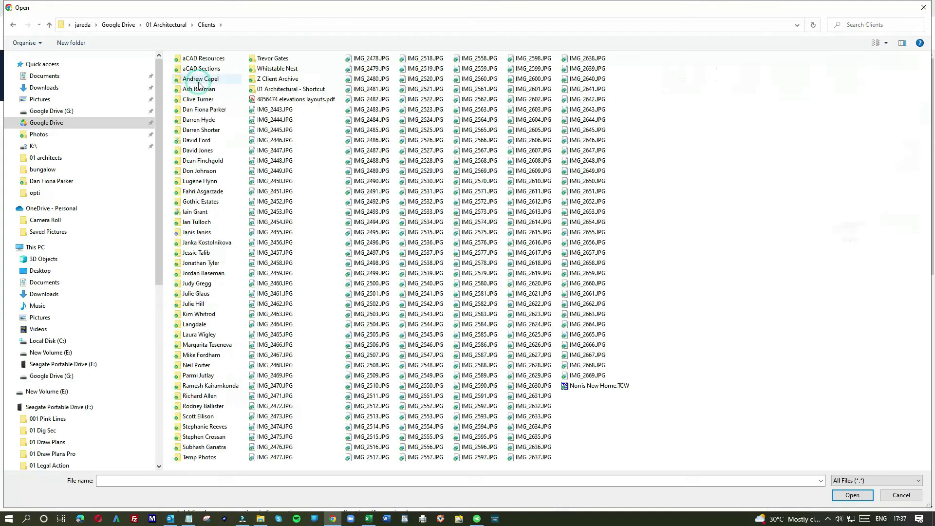
pyautogui.doubleClick(195, 151)
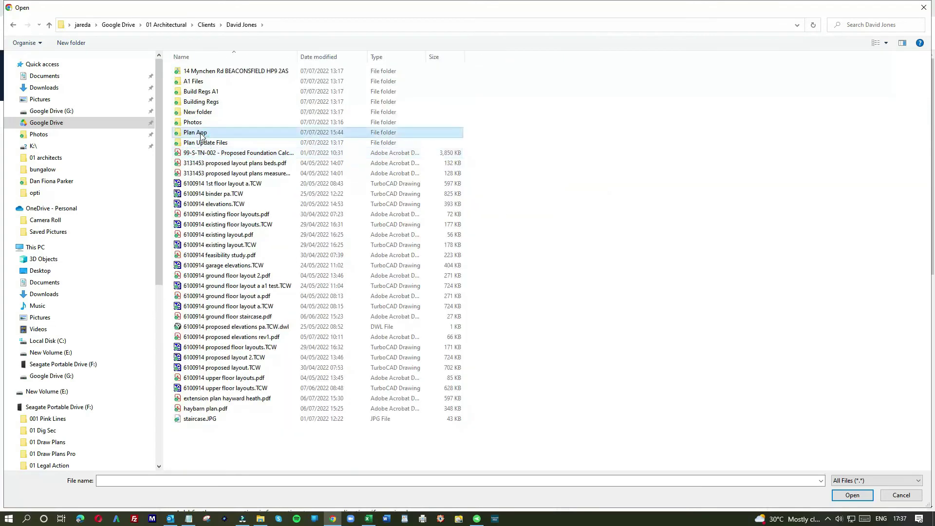
pyautogui.doubleClick(201, 135)
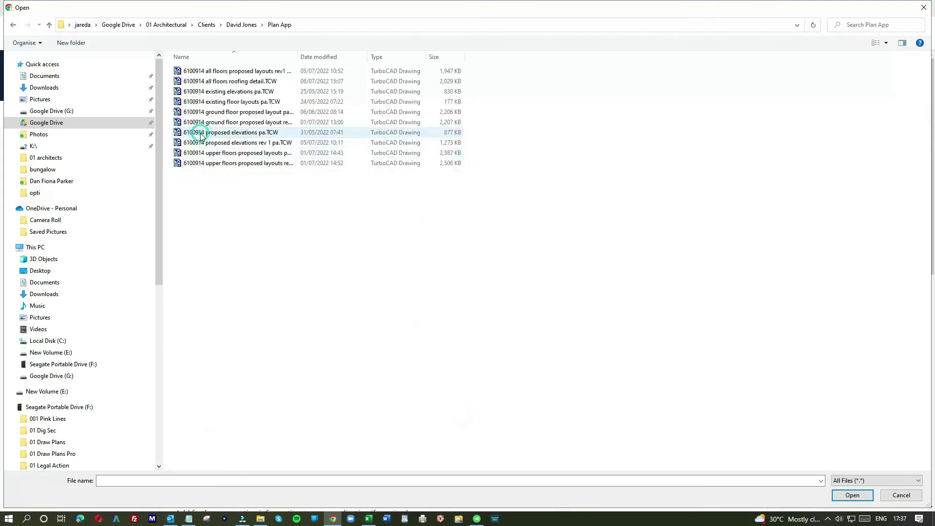
pyautogui.click(243, 26)
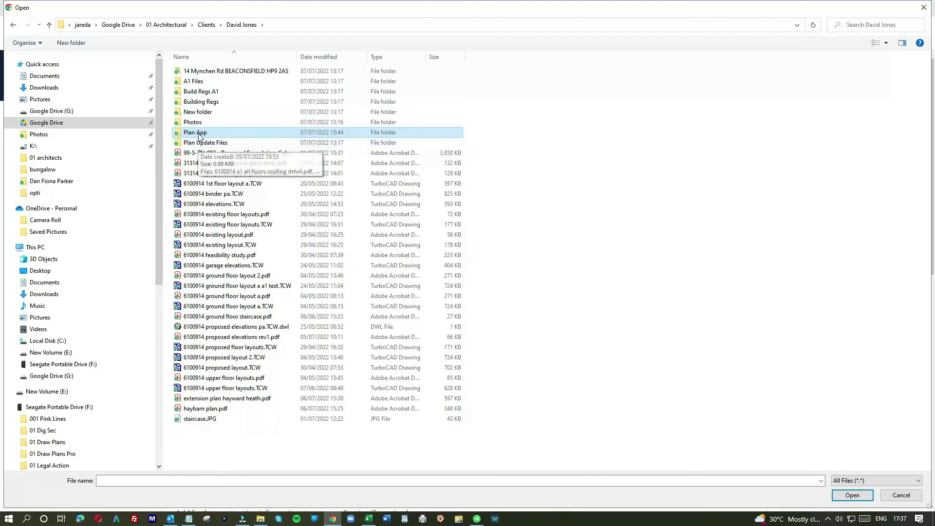
pyautogui.click(210, 72)
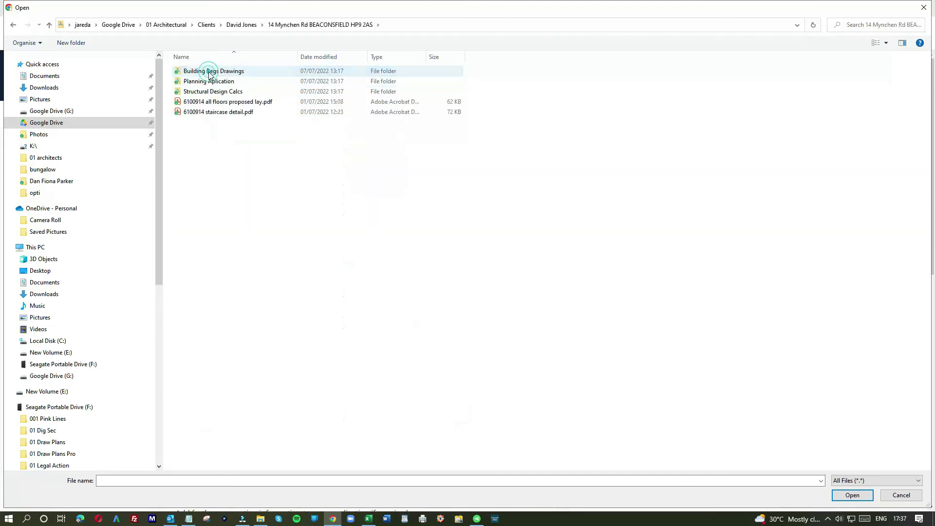
pyautogui.click(209, 82)
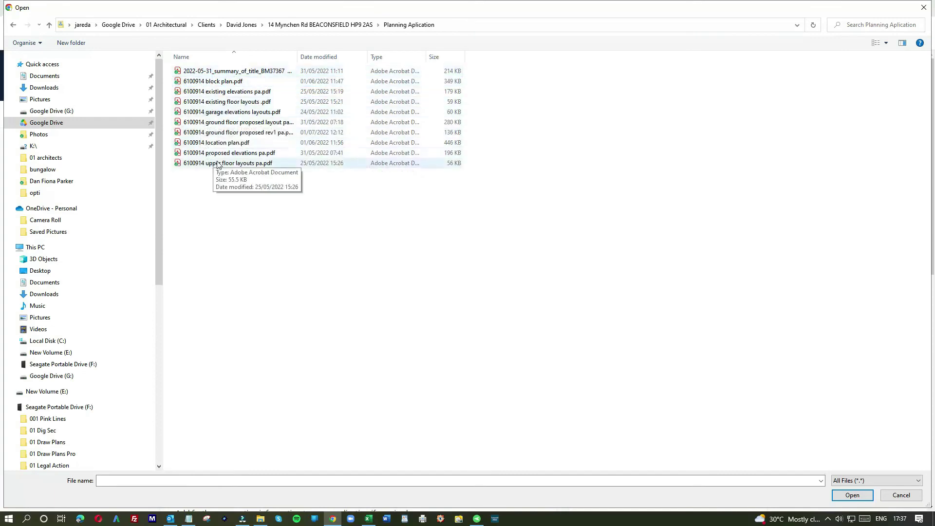
pyautogui.doubleClick(232, 72)
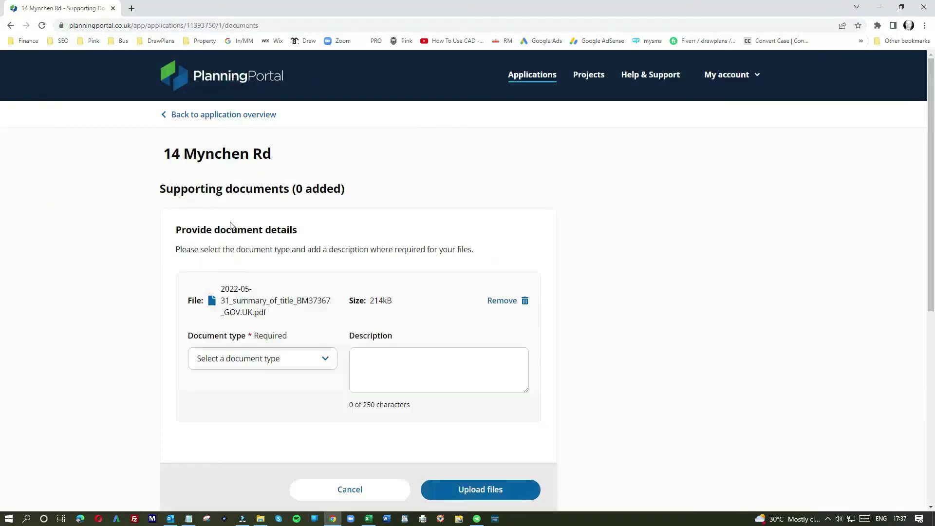
# Upload the title summary PDF as document type Detail Drawing with description 'detail dra'.
pyautogui.click(295, 369)
pyautogui.scroll(-2, 250, 416)
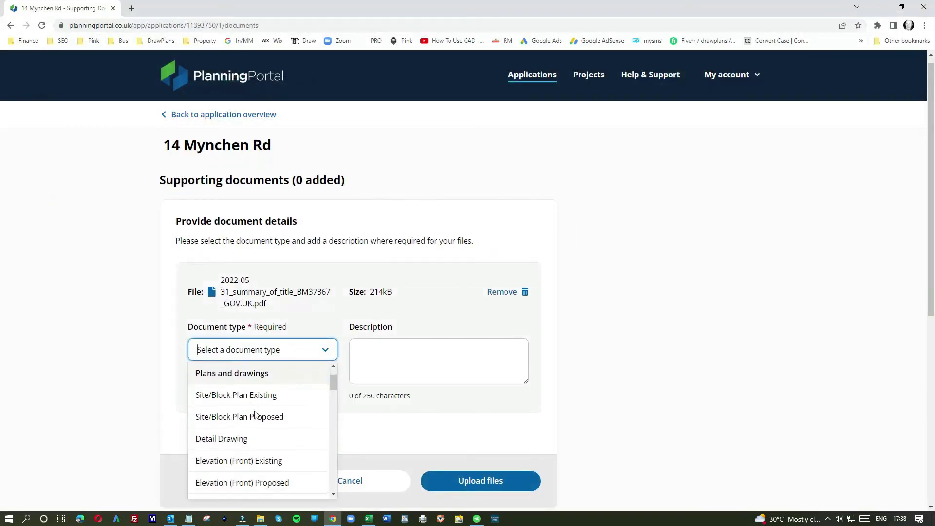
pyautogui.click(226, 435)
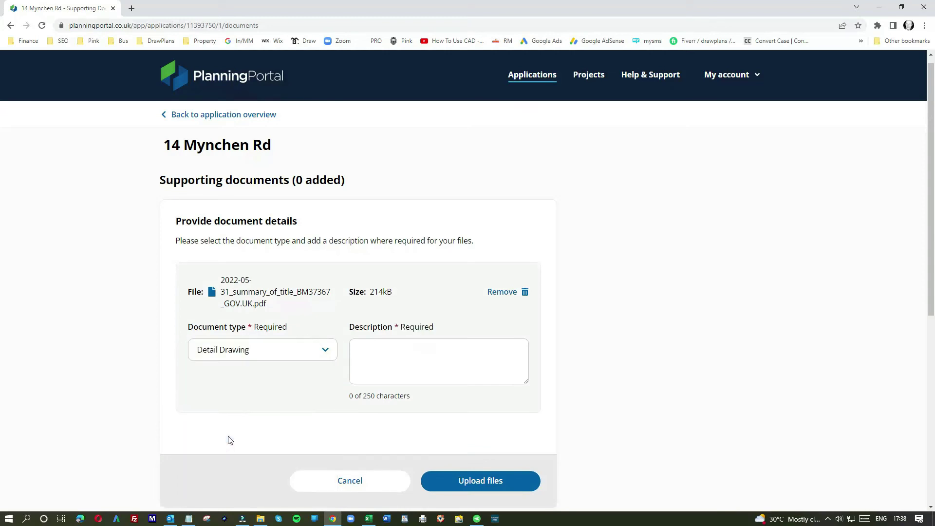
pyautogui.click(372, 350)
pyautogui.write('de')
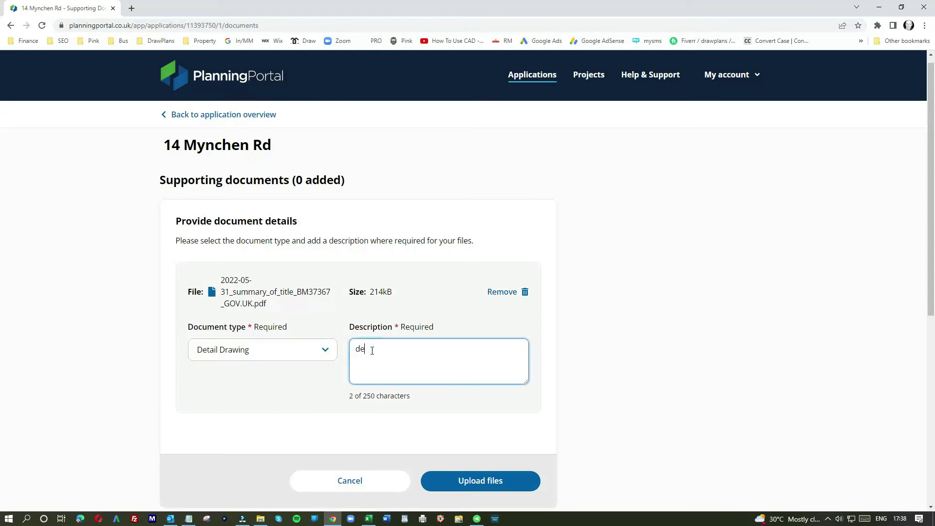
pyautogui.write('tail drawing')
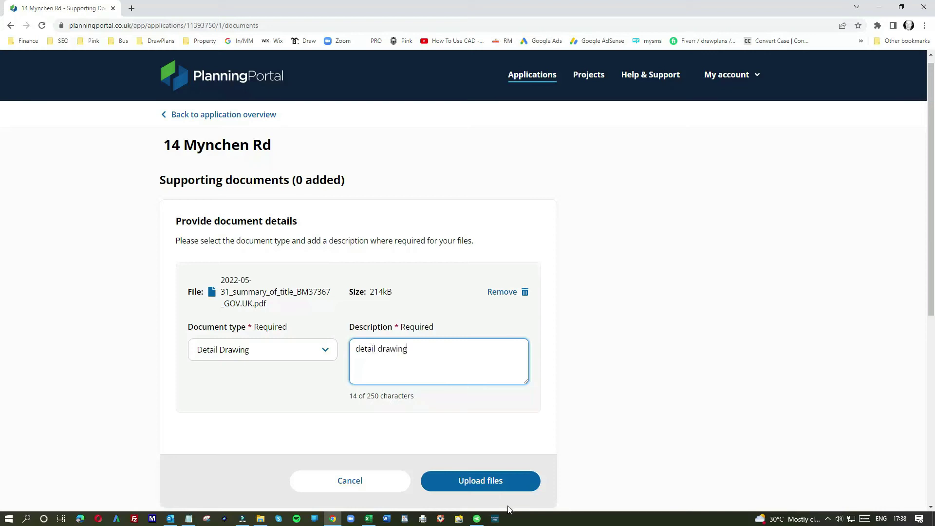
pyautogui.click(478, 484)
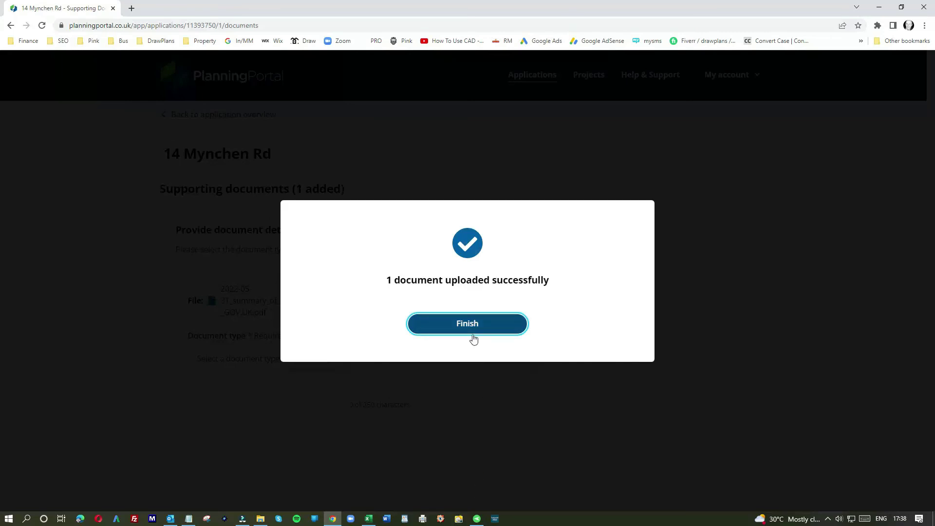
pyautogui.click(472, 334)
# Add 6100914 block plan.pdf as Site/Block Plan Existing with the description 'block plan'.
pyautogui.click(657, 299)
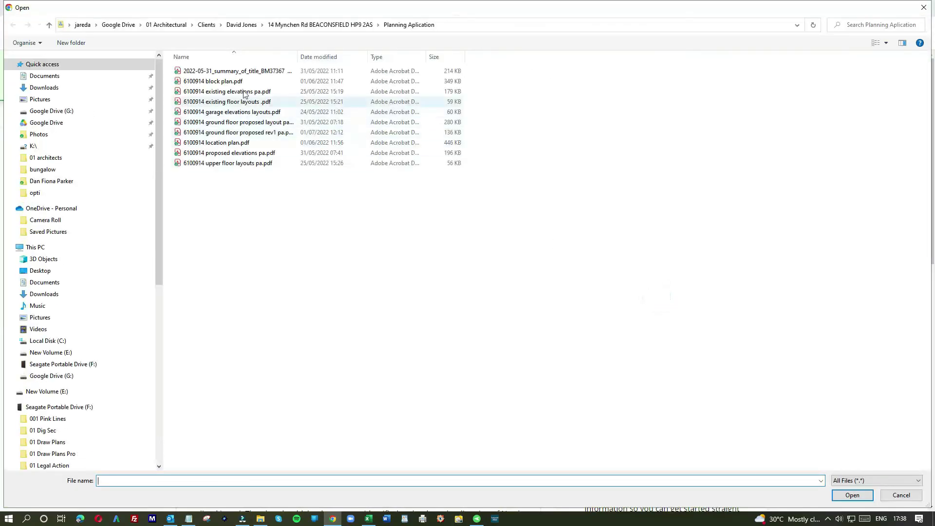
pyautogui.click(229, 83)
pyautogui.doubleClick(229, 84)
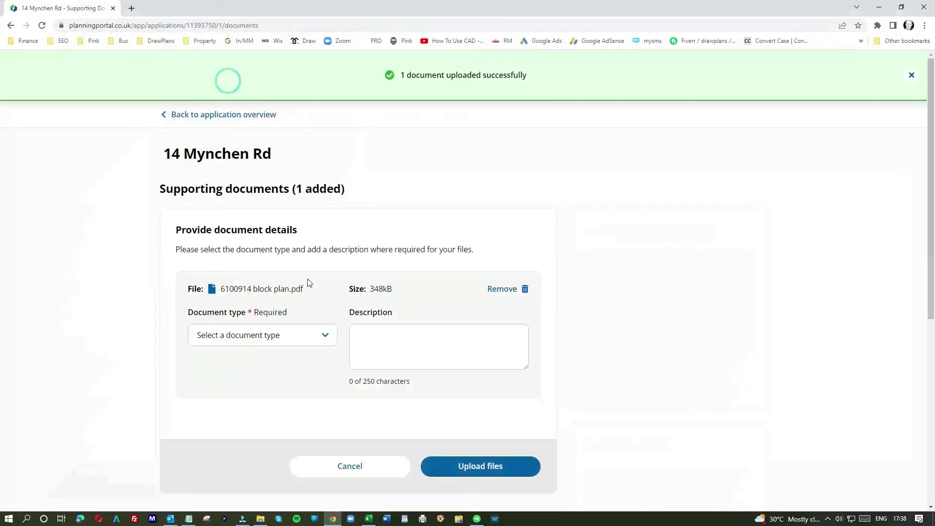
pyautogui.click(290, 335)
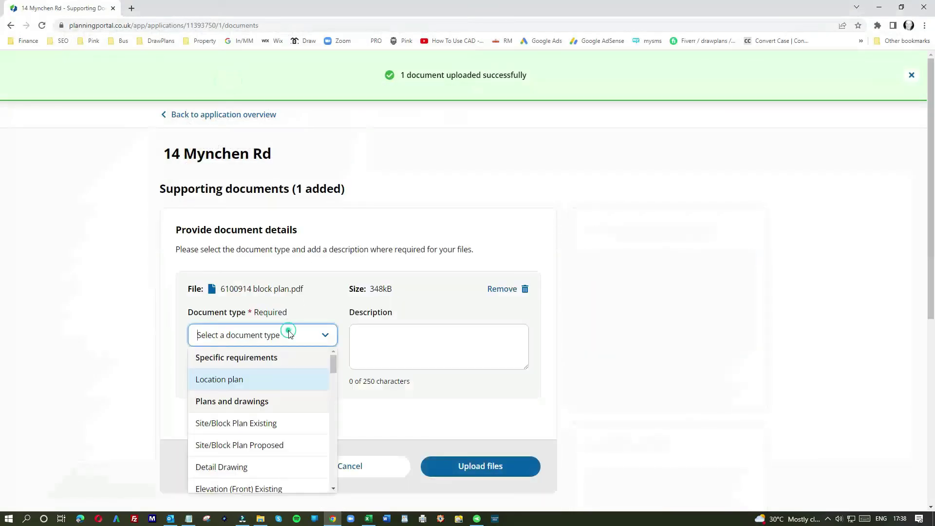
pyautogui.click(238, 422)
pyautogui.click(375, 348)
pyautogui.write('block')
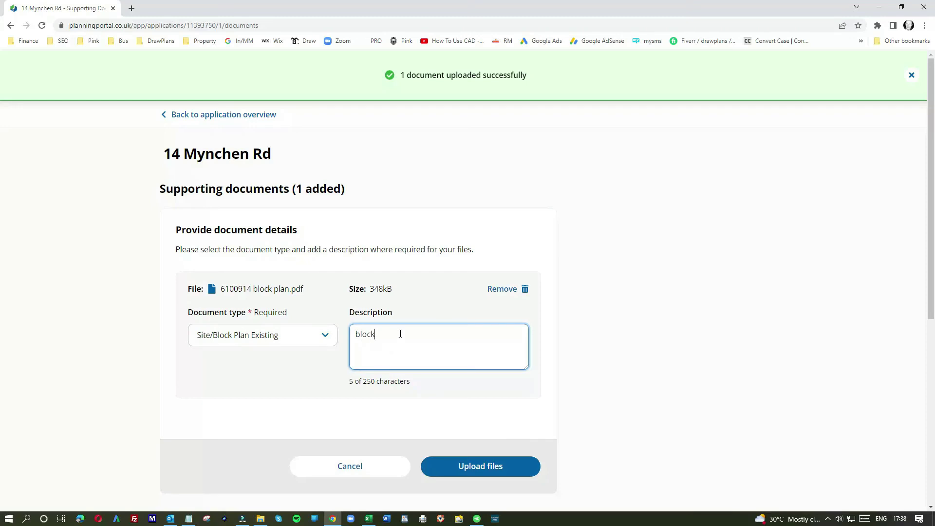
pyautogui.write(' plan')
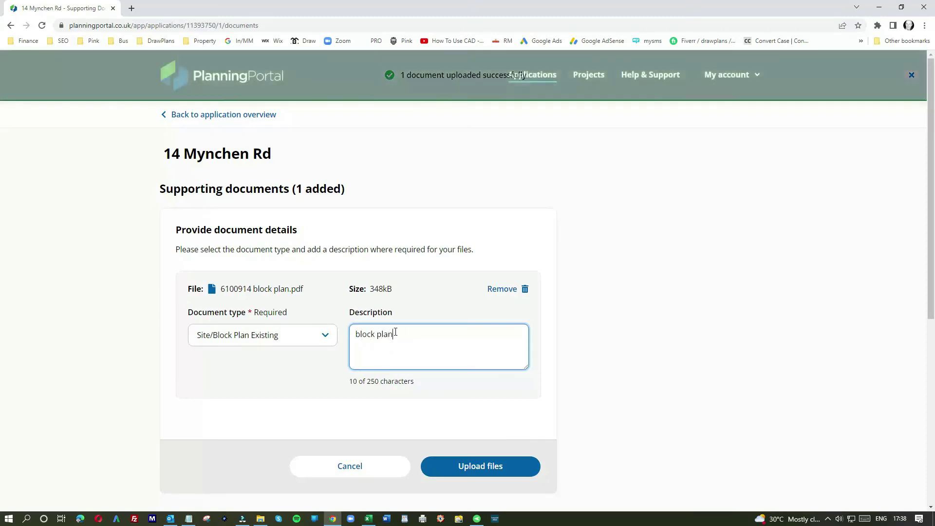
# Change the block plan's document type to Location plan, describe it 'location plan', and upload it.
pyautogui.click(287, 336)
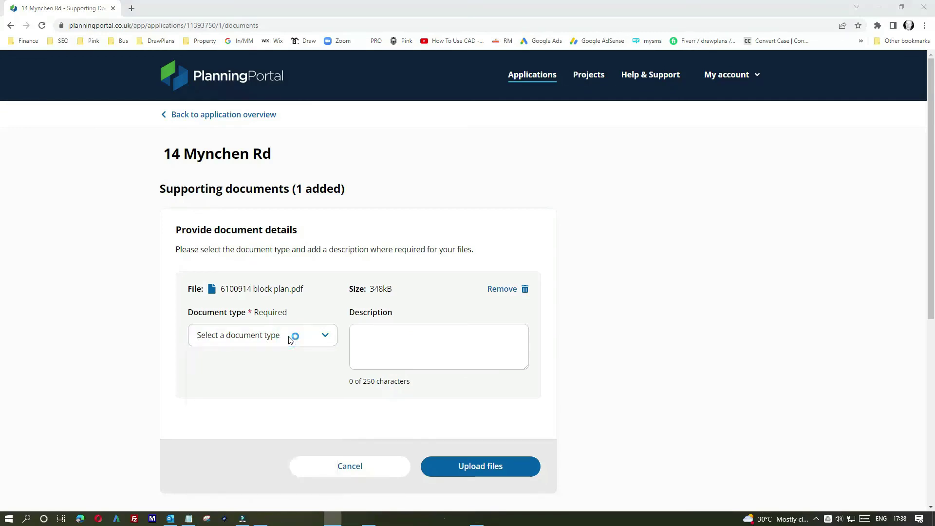
pyautogui.click(295, 340)
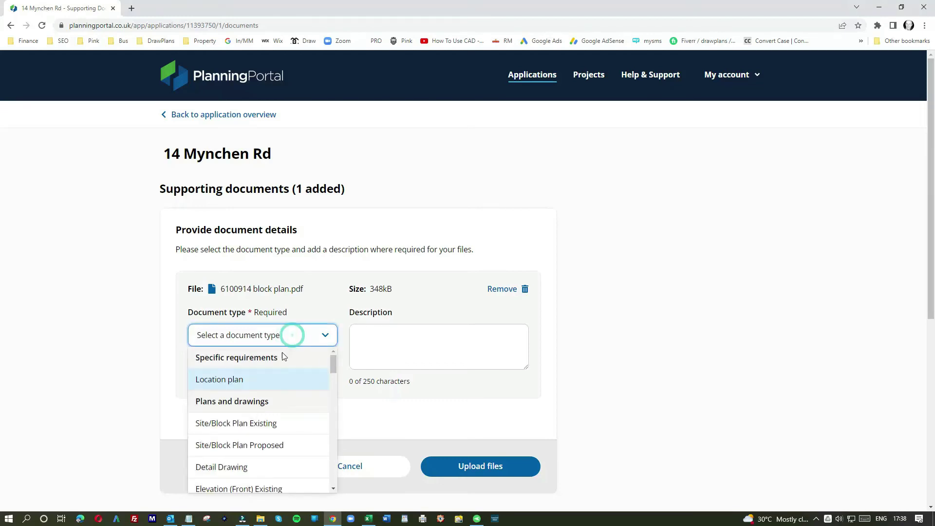
pyautogui.click(231, 425)
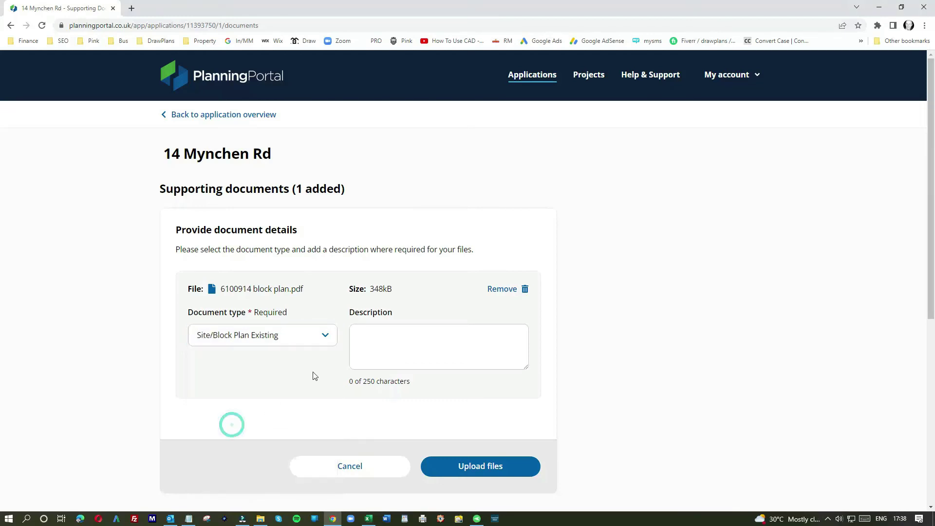
pyautogui.click(310, 334)
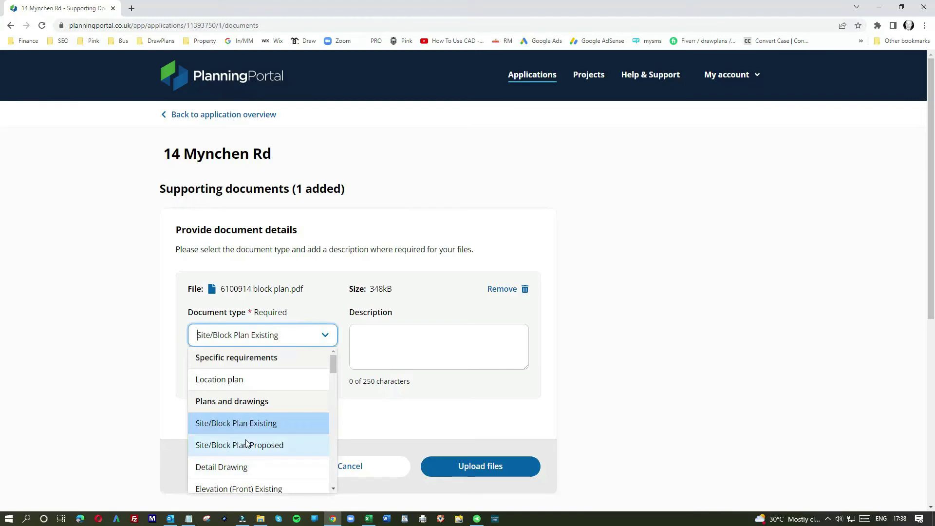
pyautogui.scroll(-1, 250, 441)
pyautogui.scroll(1, 262, 431)
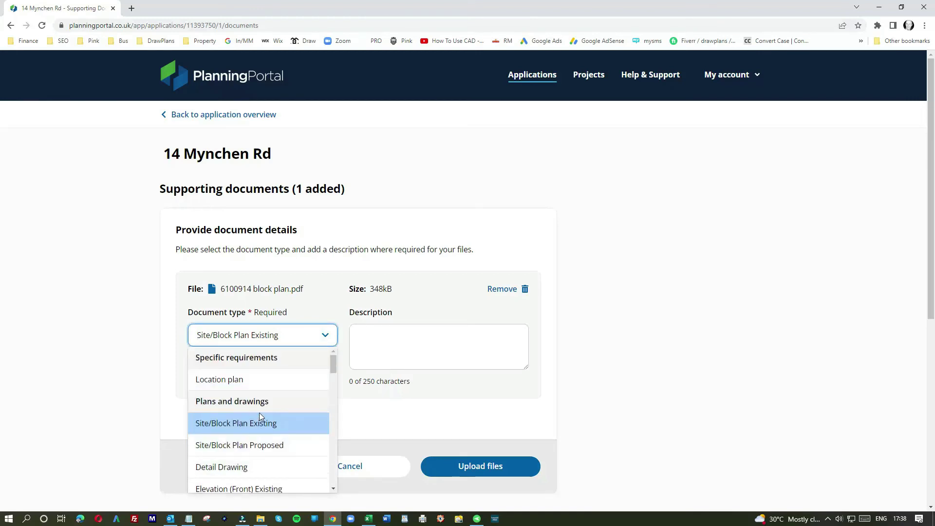
pyautogui.click(240, 381)
pyautogui.click(401, 336)
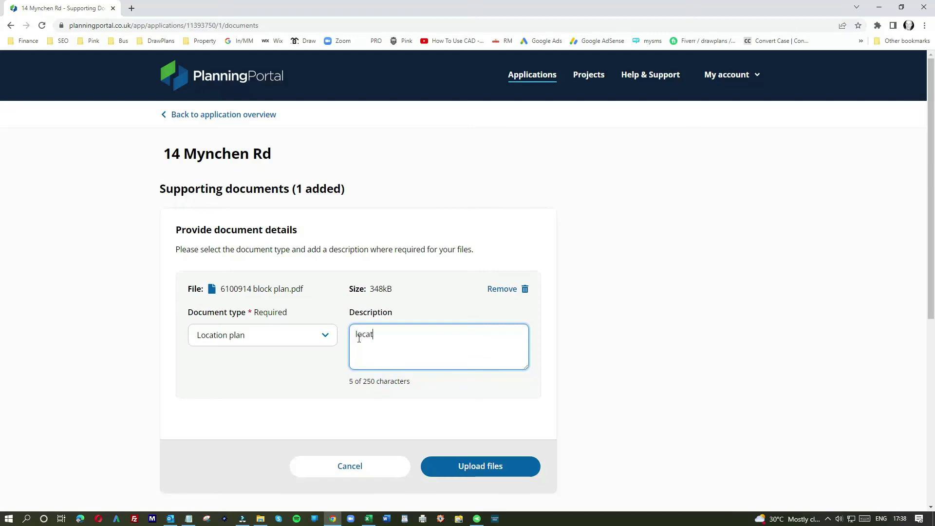
pyautogui.write('plan')
pyautogui.click(476, 473)
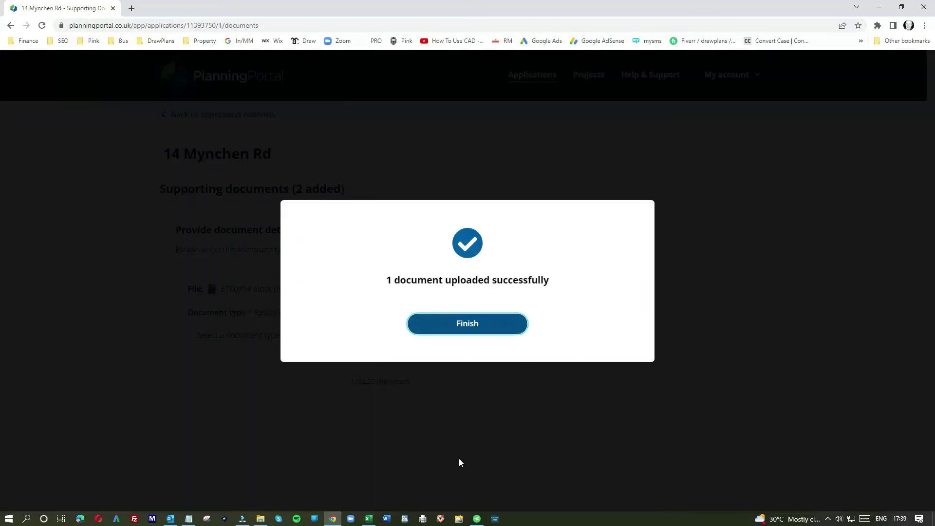
pyautogui.click(467, 333)
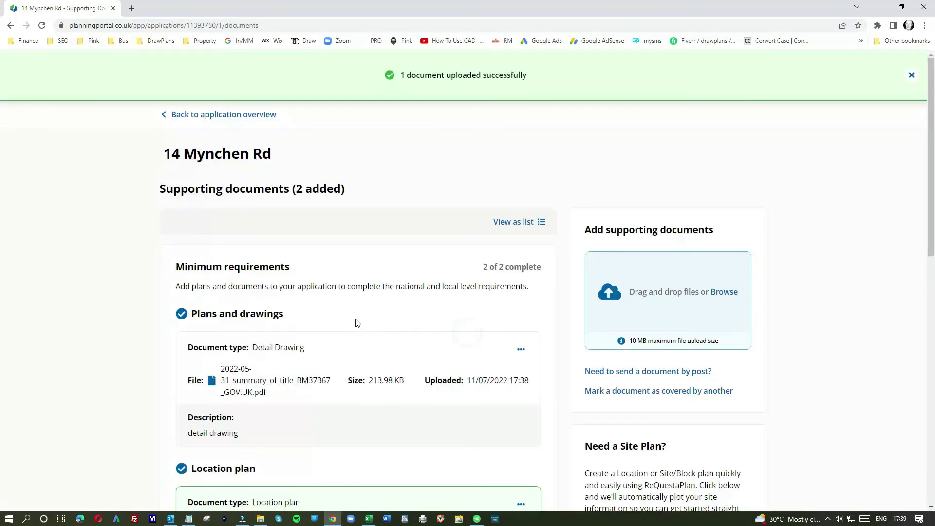
pyautogui.click(681, 288)
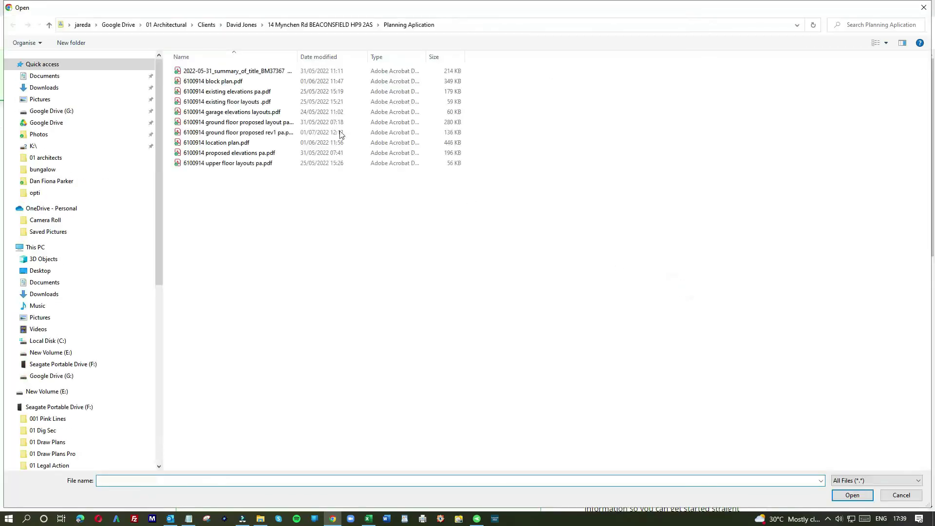
# Add 6100914 existing elevations pa.pdf as Elevation (Front) Existing, described 'existing elevations'.
pyautogui.doubleClick(221, 96)
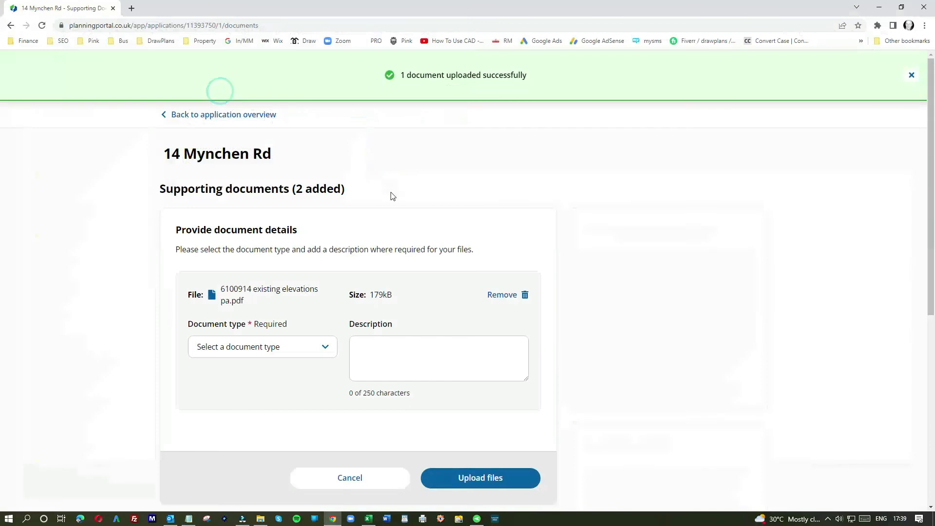
pyautogui.click(304, 346)
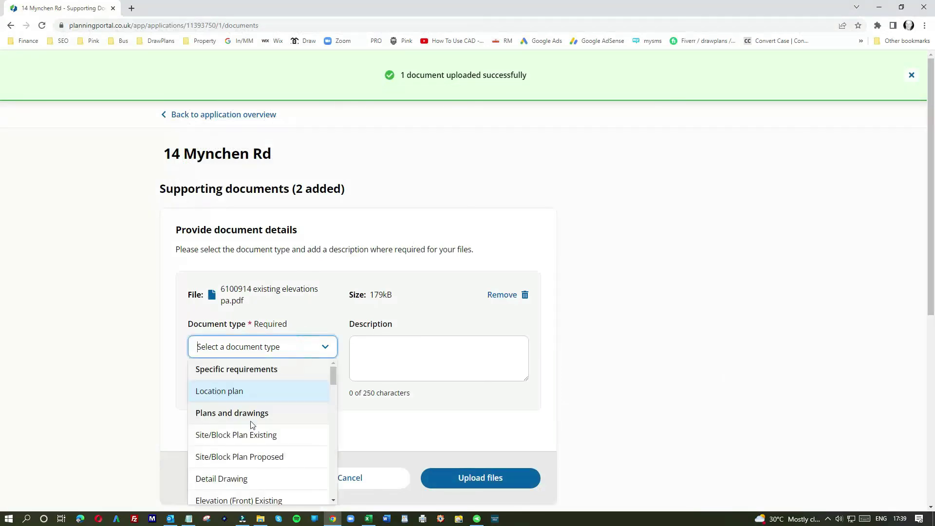
pyautogui.scroll(-1, 253, 426)
pyautogui.click(251, 451)
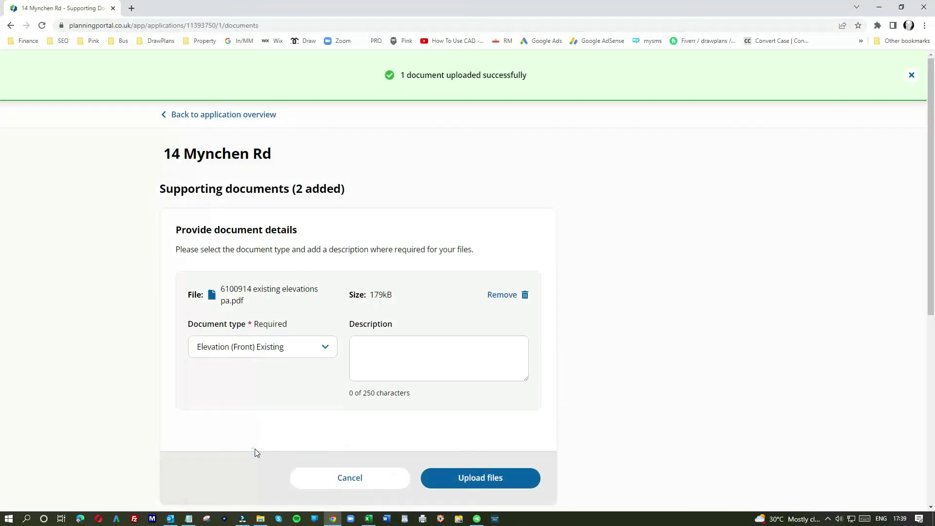
pyautogui.click(372, 362)
pyautogui.write('exi')
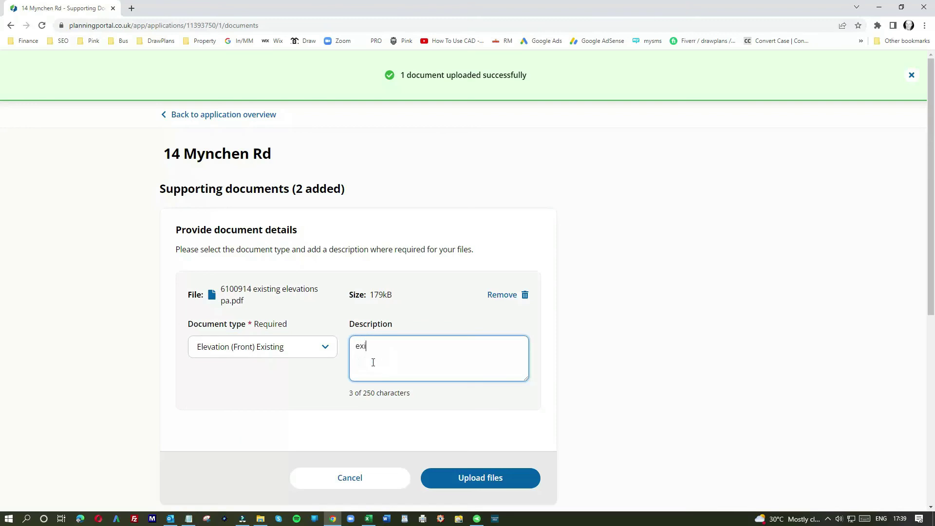
pyautogui.write('sting ele')
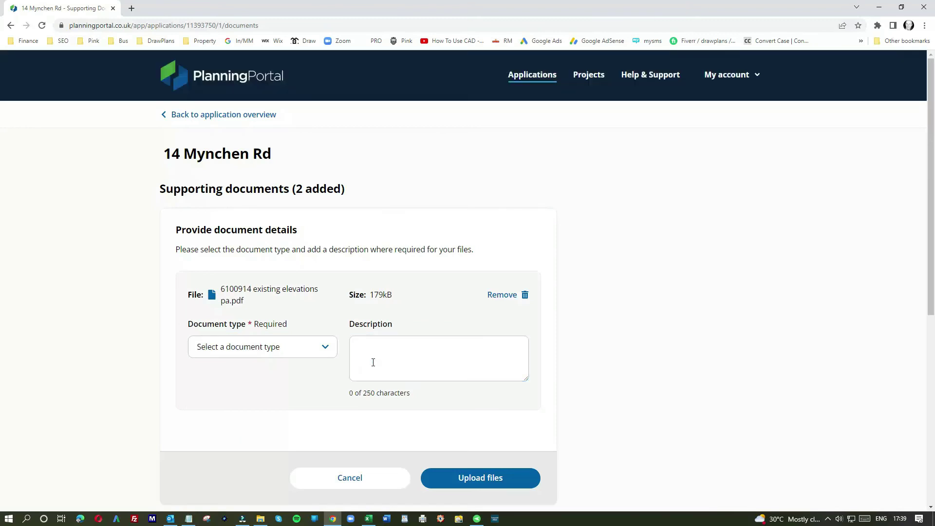
pyautogui.click(373, 362)
pyautogui.write('exi')
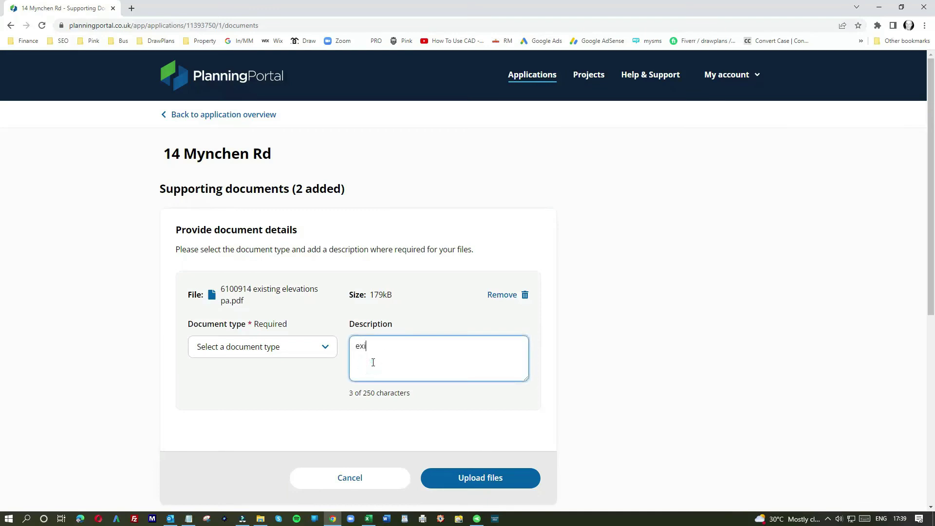
pyautogui.write('sting elevations')
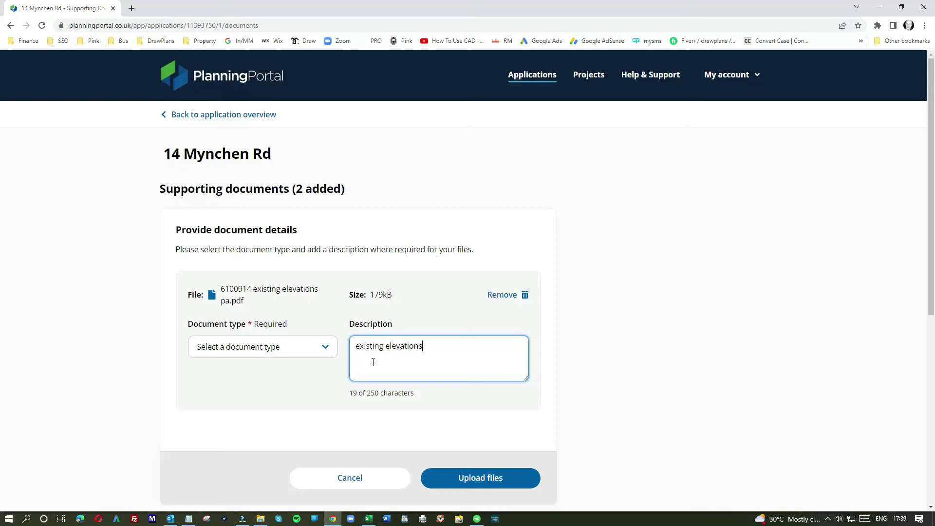
# Reselect Elevation (Front) Existing as the type and upload the existing elevations file.
pyautogui.click(483, 481)
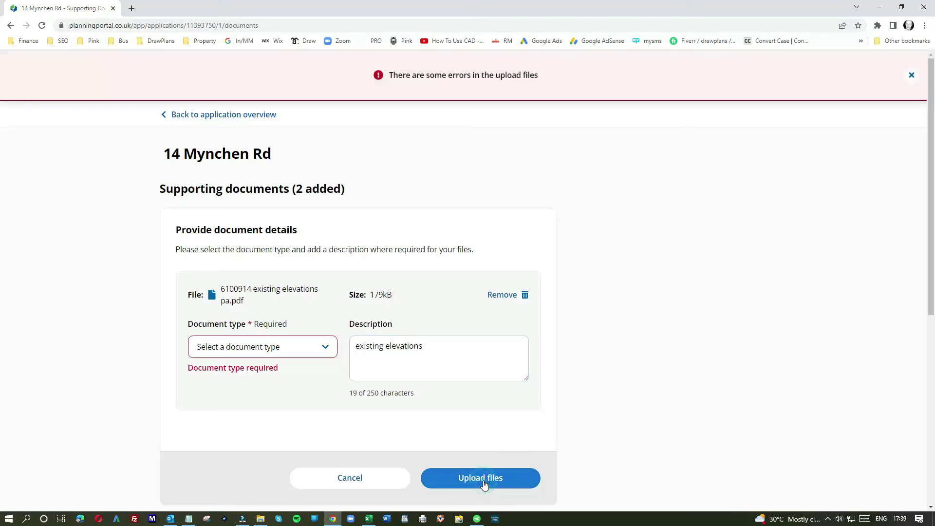
pyautogui.click(310, 350)
pyautogui.scroll(-1, 286, 407)
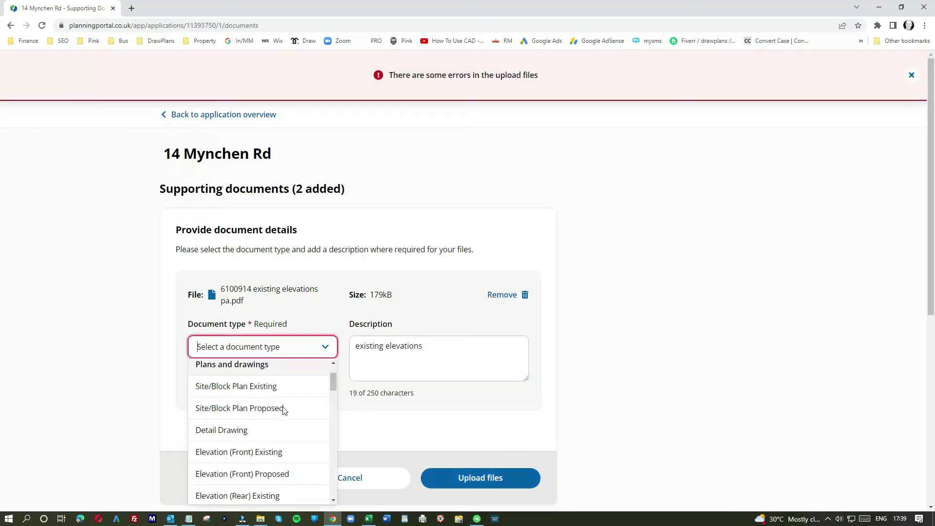
pyautogui.click(251, 452)
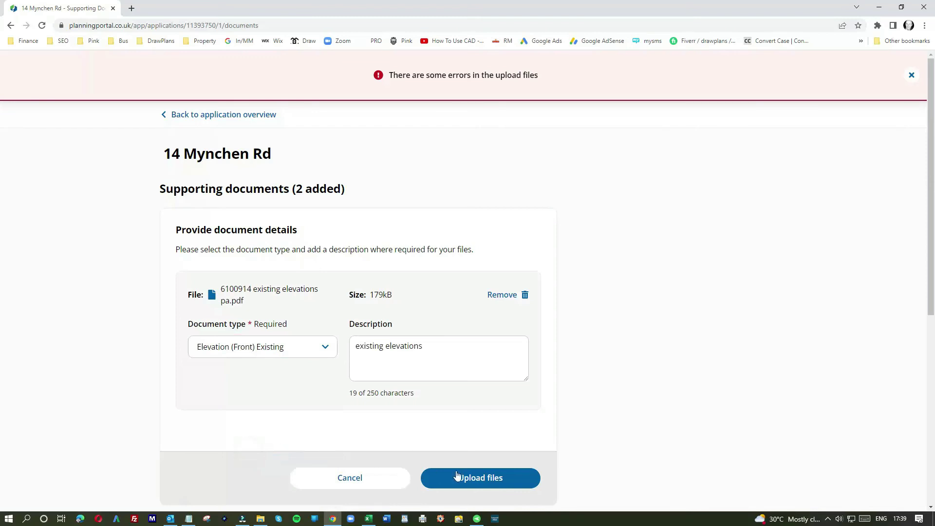
pyautogui.click(482, 480)
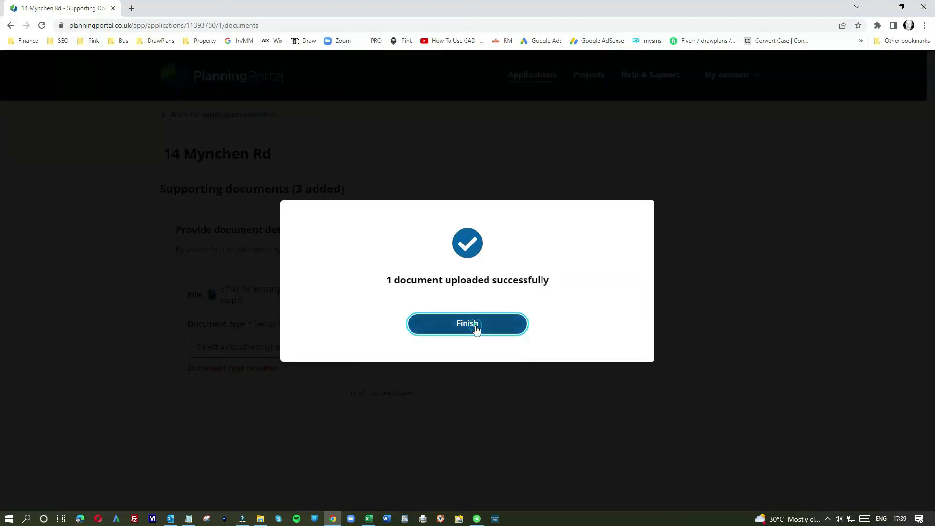
pyautogui.click(476, 328)
# Go back to the application overview, now 88% complete, and scroll to the Calculate fee section.
pyautogui.scroll(-9, 399, 330)
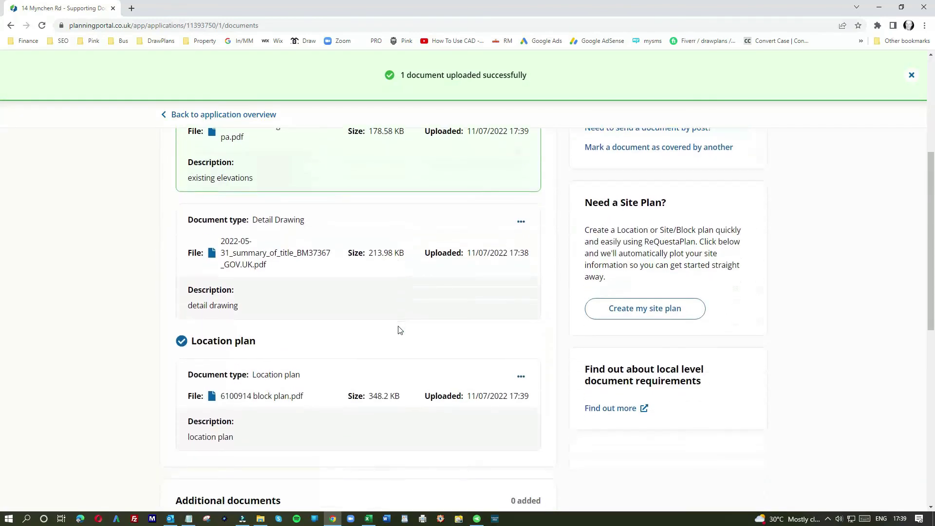
pyautogui.scroll(-1, 399, 330)
pyautogui.scroll(5, 305, 322)
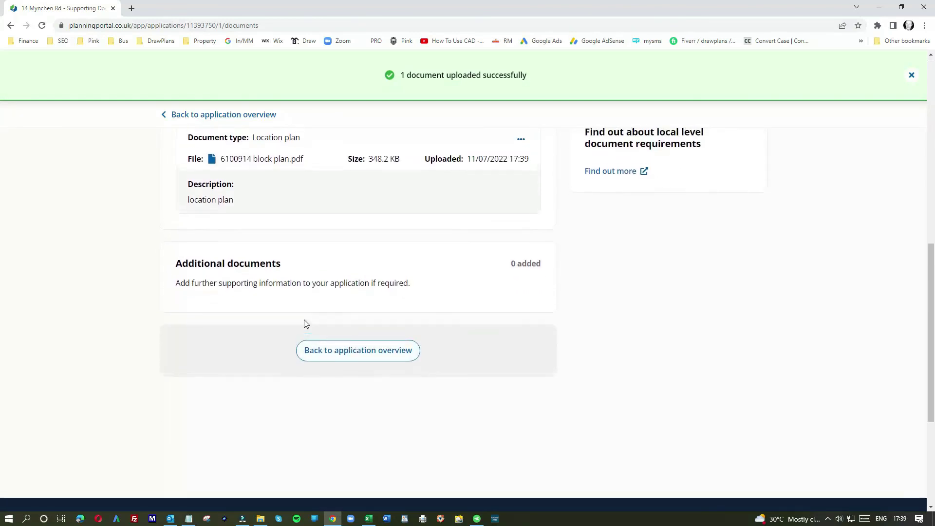
pyautogui.scroll(5, 305, 324)
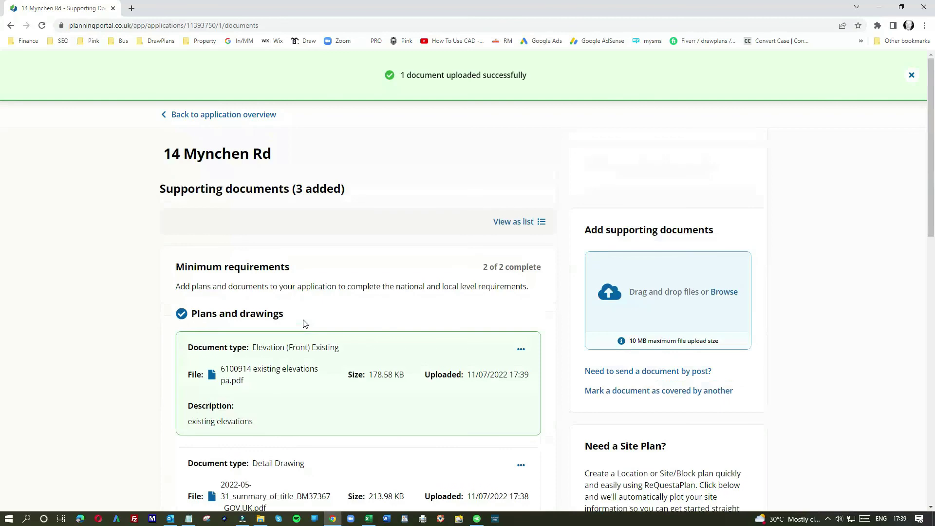
pyautogui.scroll(-6, 305, 323)
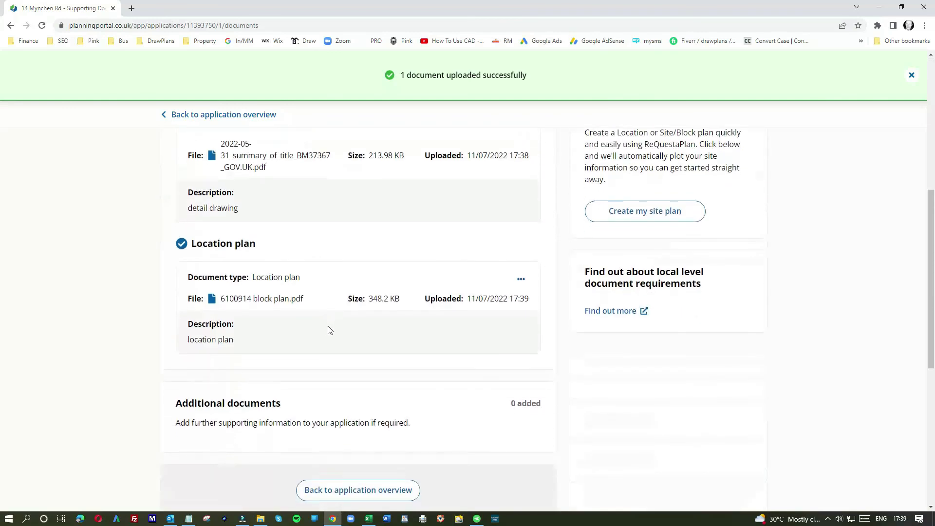
pyautogui.scroll(4, 331, 330)
pyautogui.scroll(-6, 394, 354)
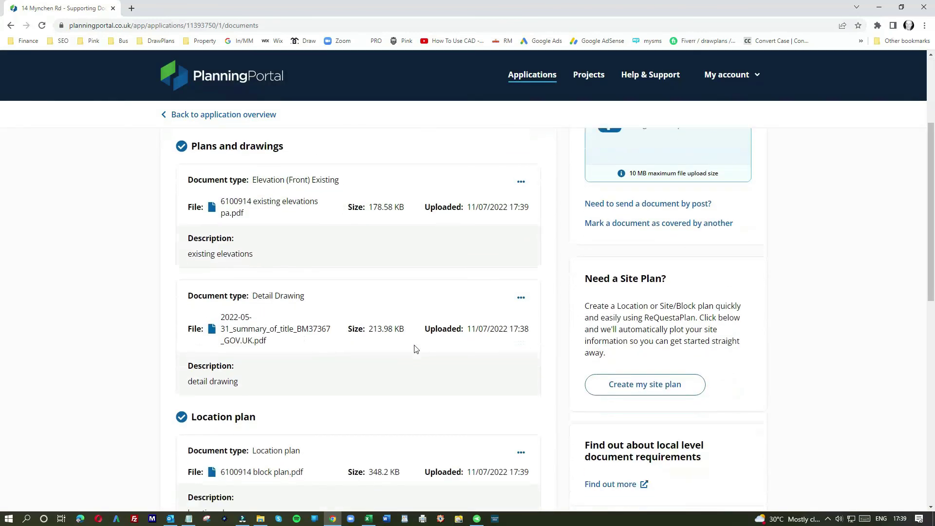
pyautogui.click(381, 437)
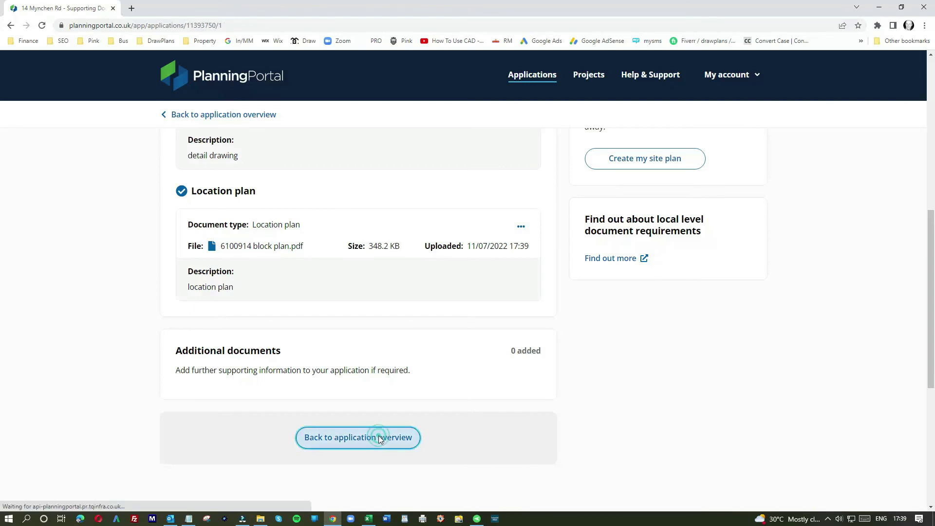
pyautogui.scroll(-2, 354, 378)
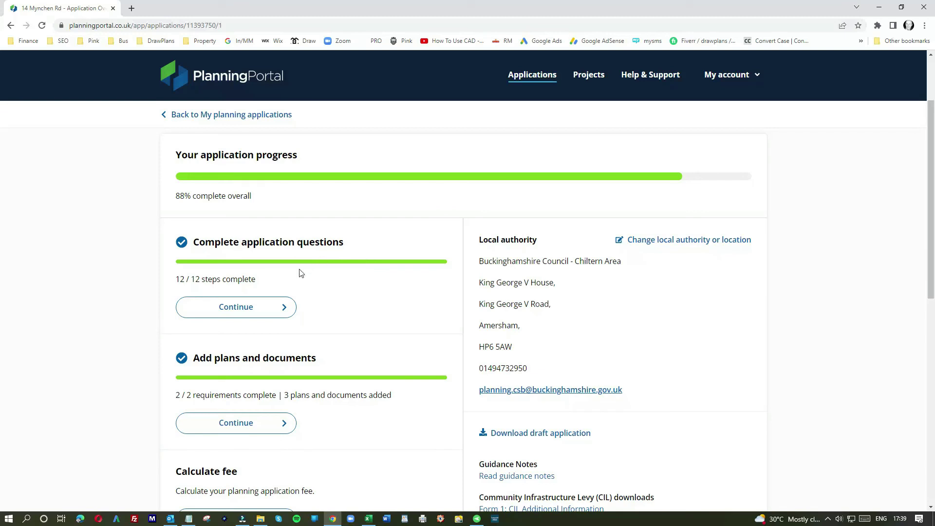
pyautogui.scroll(-3, 419, 374)
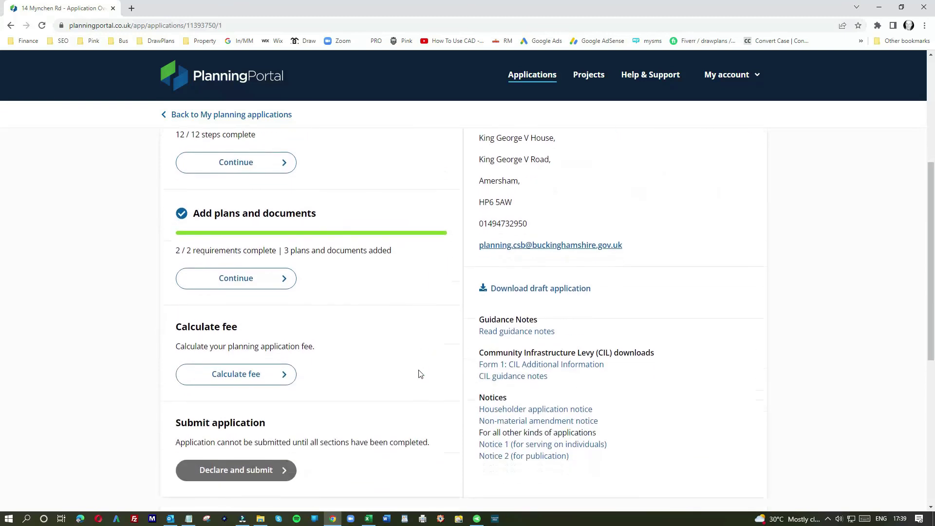
# Run the fee calculator, check the reductions and exemptions, and save the £238.20 total.
pyautogui.click(268, 371)
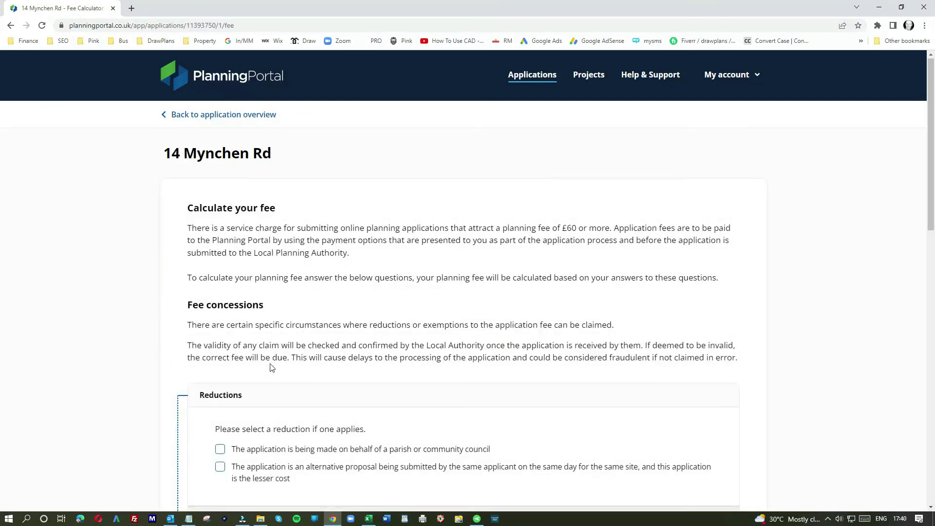
pyautogui.scroll(-4, 269, 365)
pyautogui.scroll(-3, 470, 370)
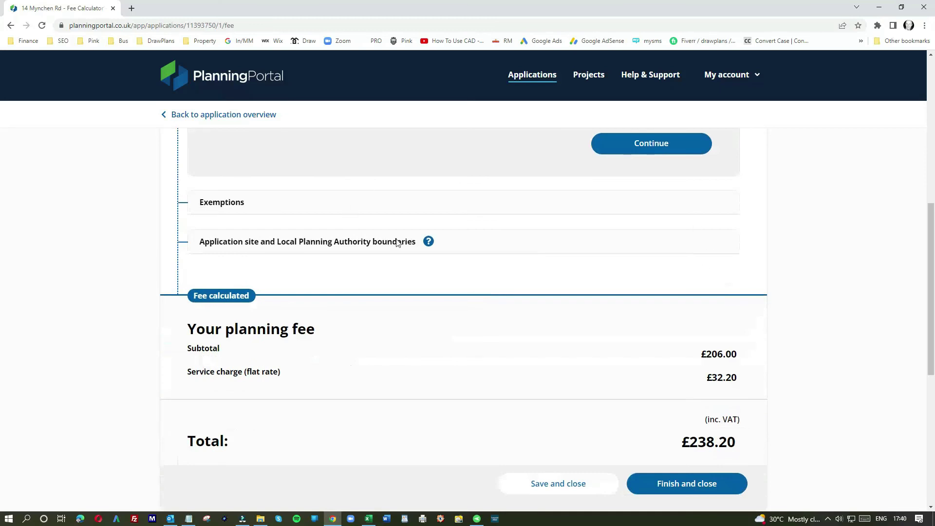
pyautogui.scroll(5, 398, 243)
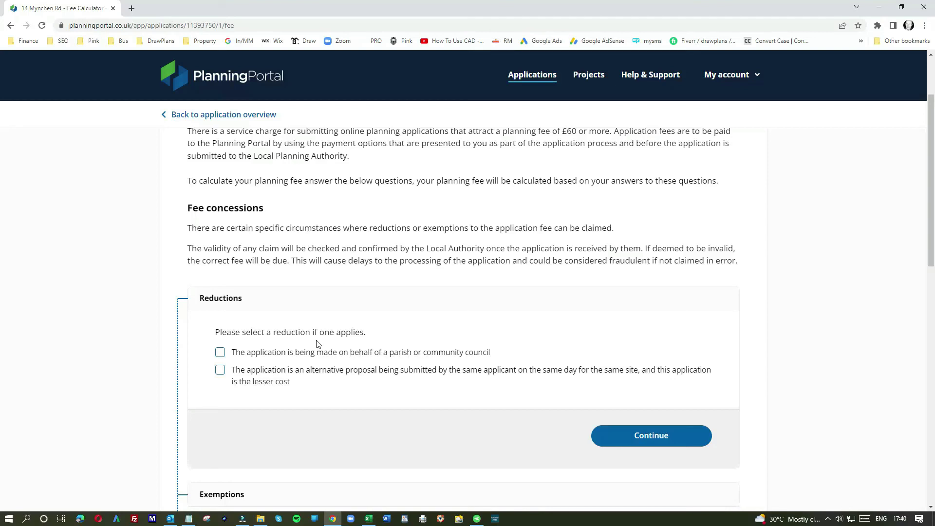
pyautogui.scroll(-5, 316, 344)
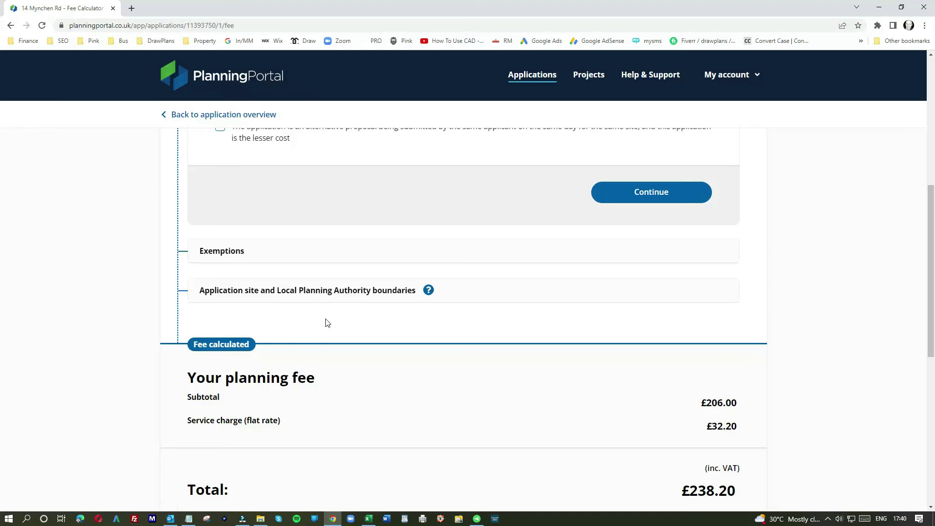
pyautogui.scroll(-2, 442, 336)
pyautogui.click(680, 435)
pyautogui.scroll(-7, 336, 350)
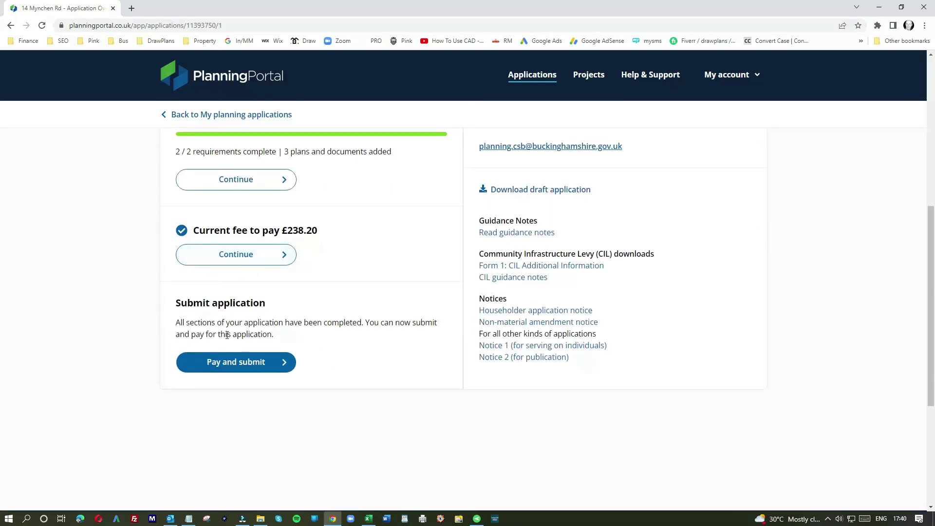
# Agree to the declaration and confirm payment of £238.20 to Buckinghamshire Council - Chiltern Area.
pyautogui.click(234, 362)
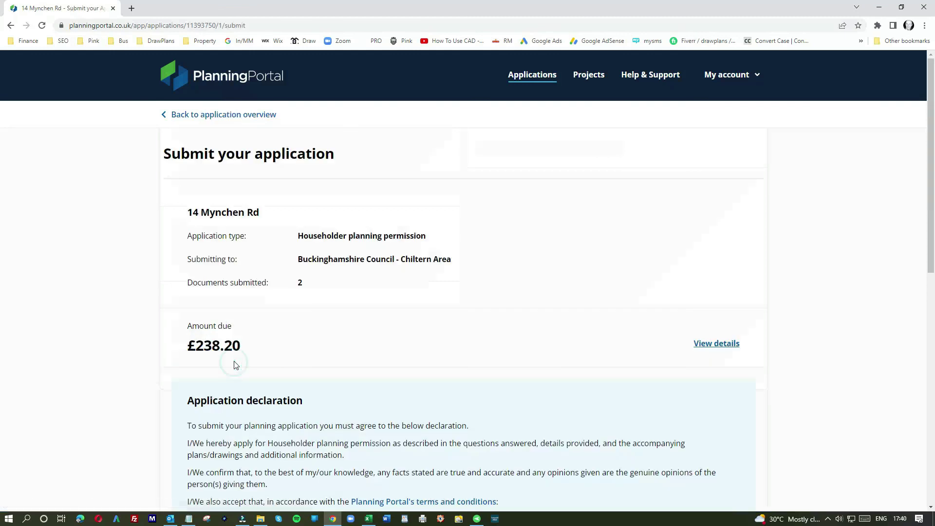
pyautogui.scroll(-3, 277, 360)
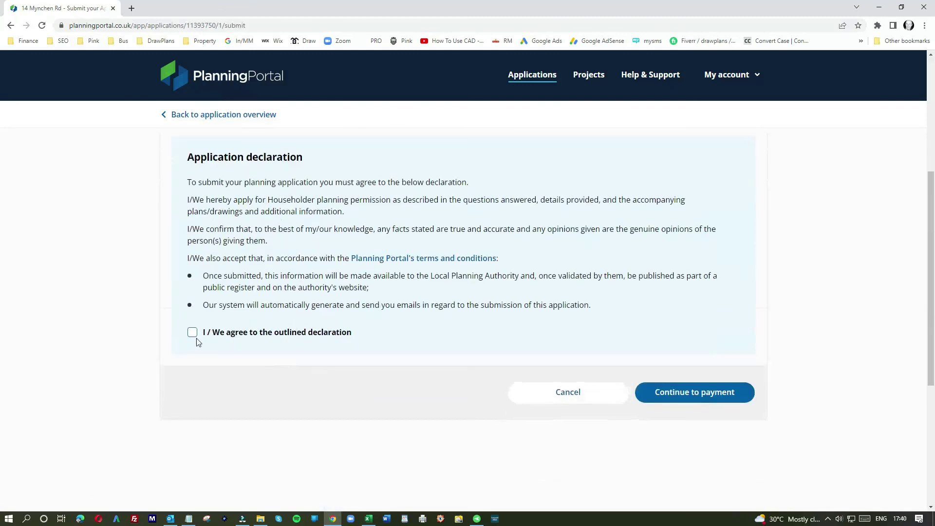
pyautogui.click(192, 333)
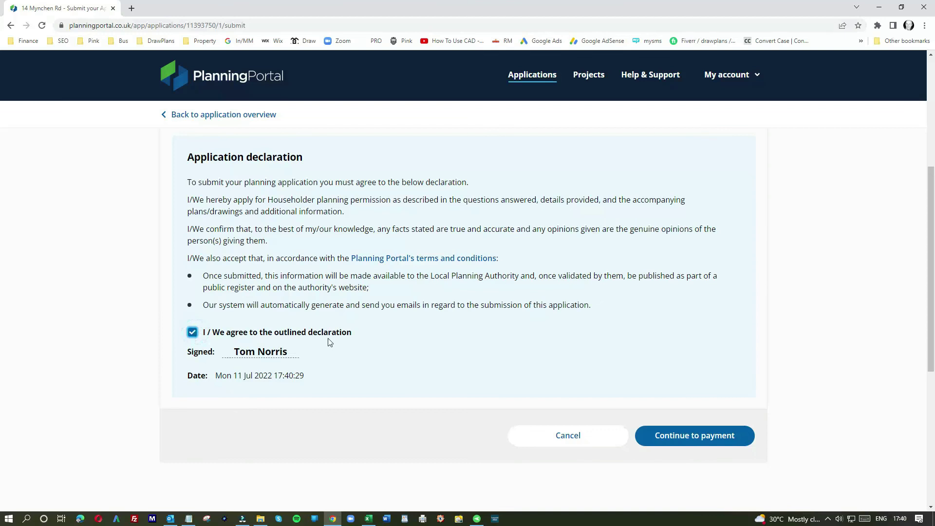
pyautogui.click(685, 434)
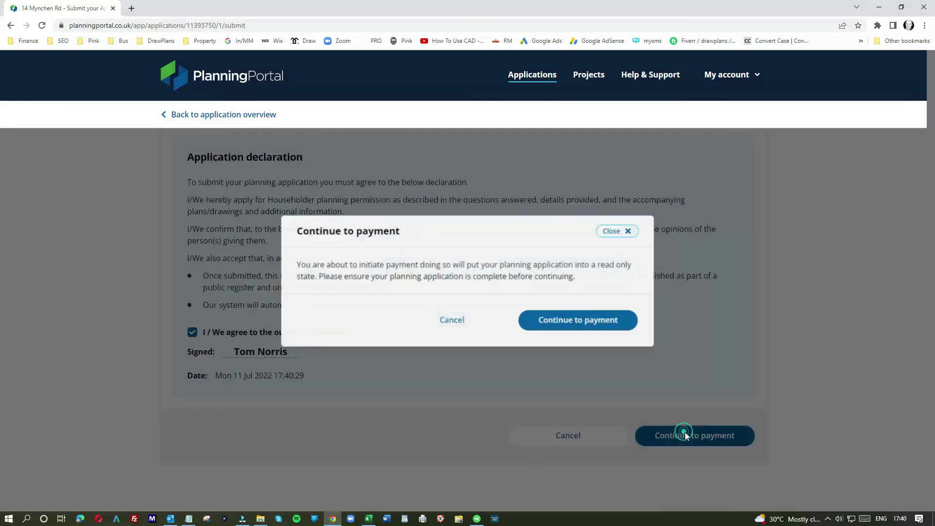
pyautogui.click(589, 329)
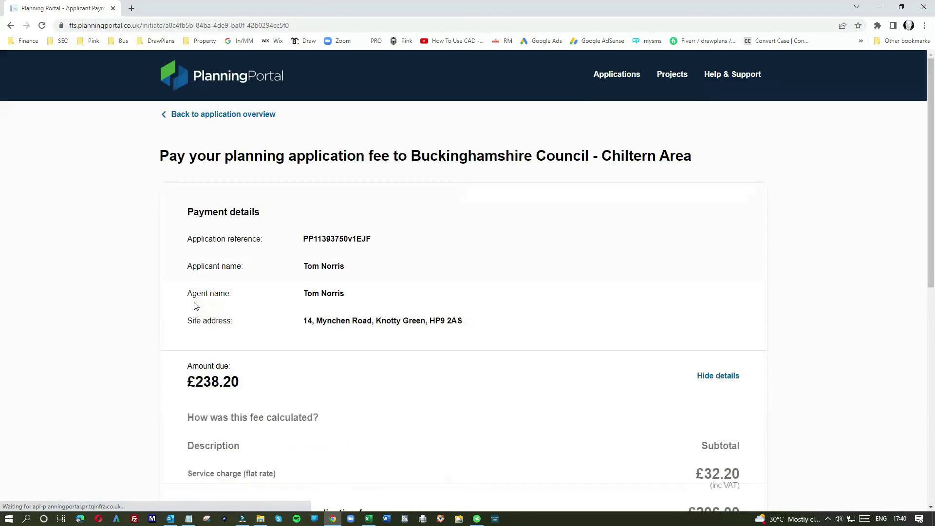
# Choose to pay the fee yourself, online by credit/debit card.
pyautogui.scroll(-6, 399, 330)
pyautogui.scroll(-1, 394, 330)
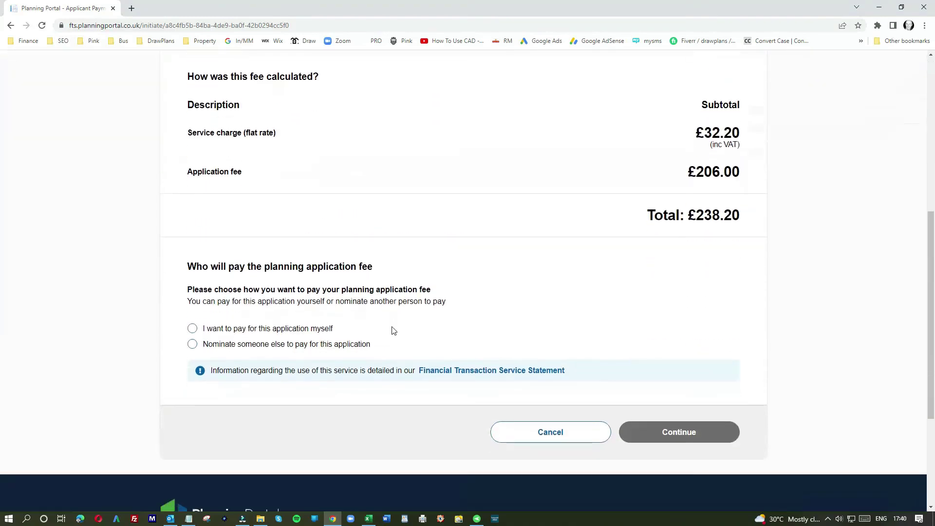
pyautogui.click(192, 329)
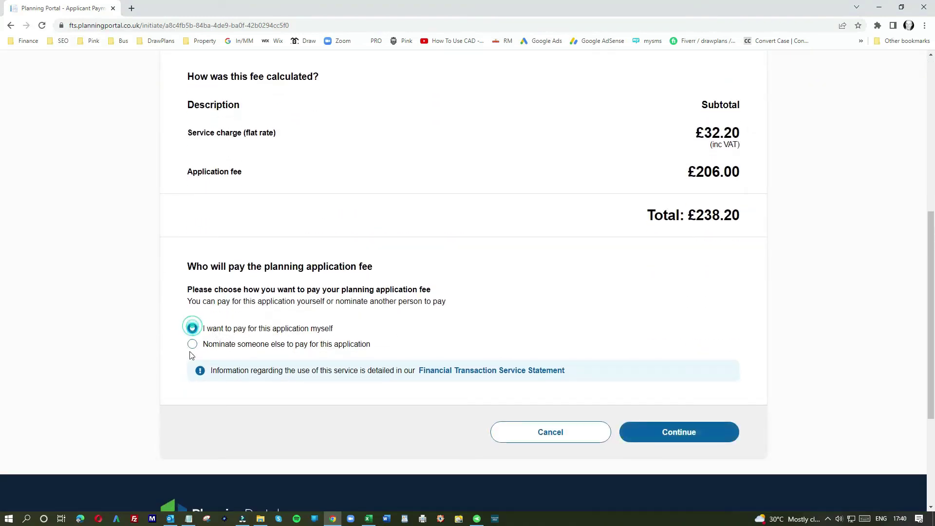
pyautogui.click(648, 428)
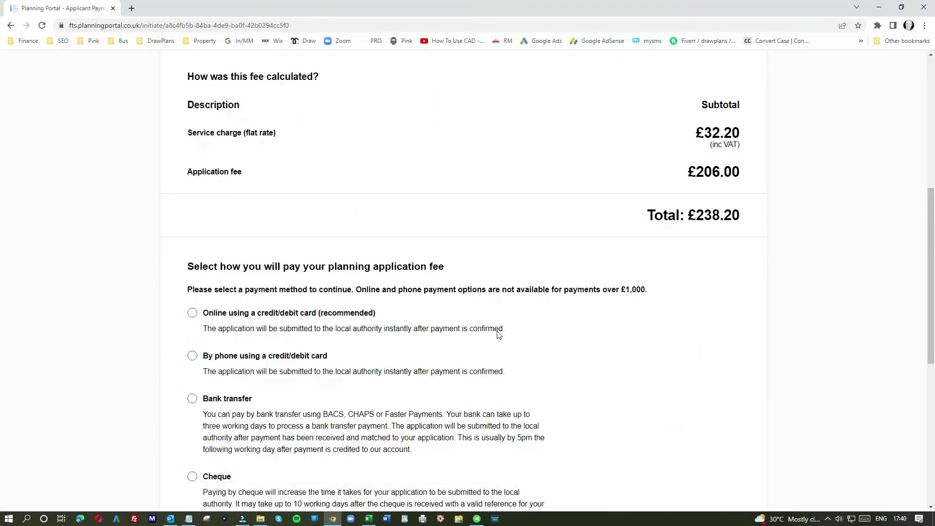
pyautogui.click(194, 314)
pyautogui.scroll(-6, 435, 349)
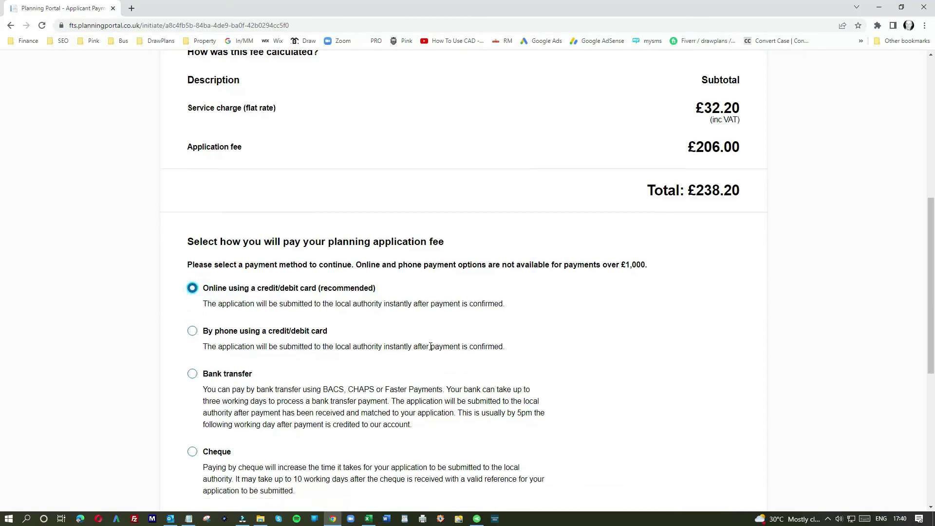
pyautogui.click(665, 318)
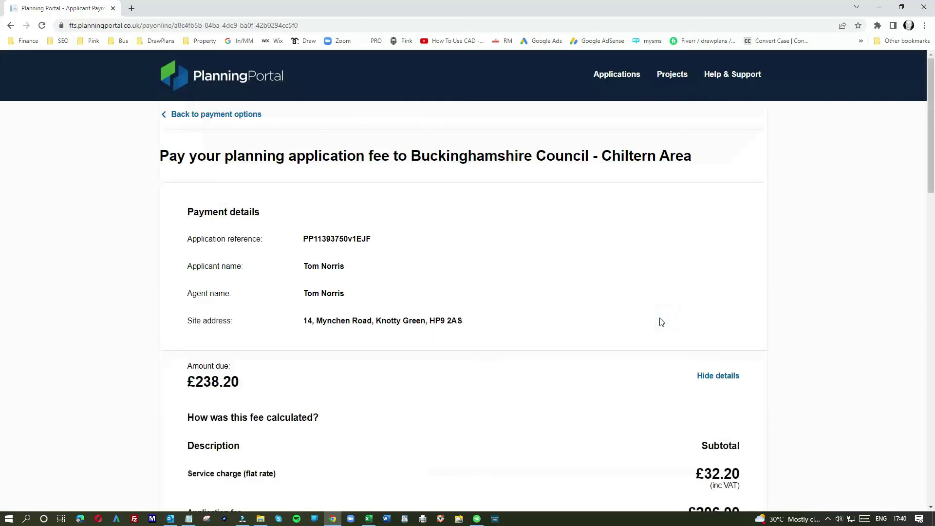
pyautogui.scroll(-7, 575, 314)
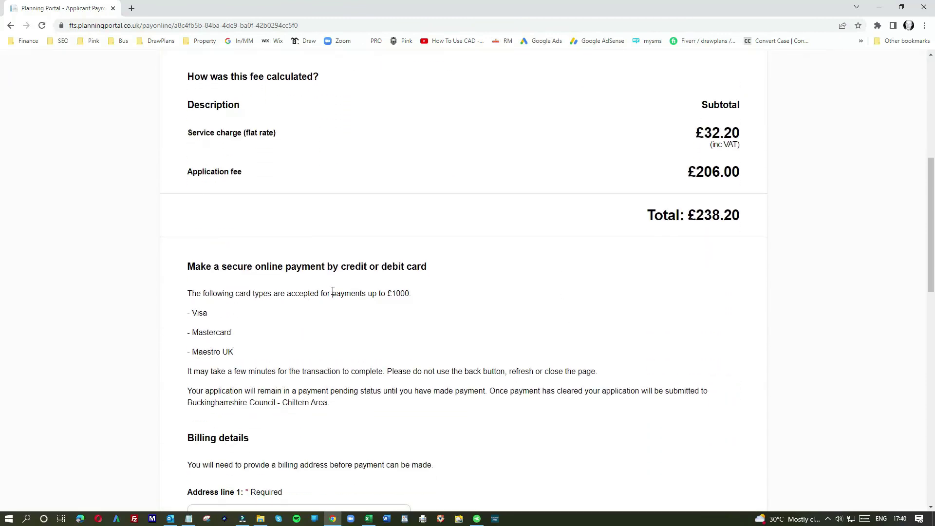
pyautogui.scroll(-5, 333, 291)
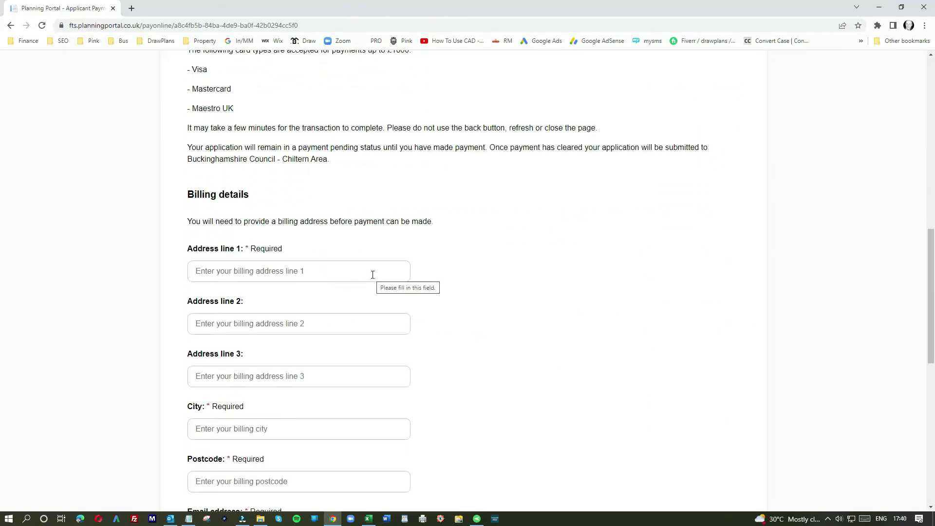
pyautogui.scroll(-4, 303, 321)
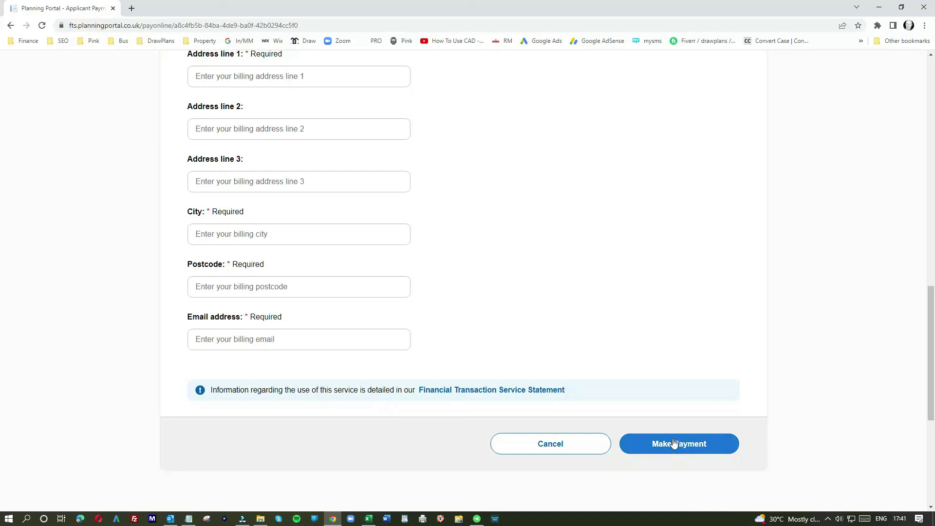
pyautogui.scroll(14, 654, 412)
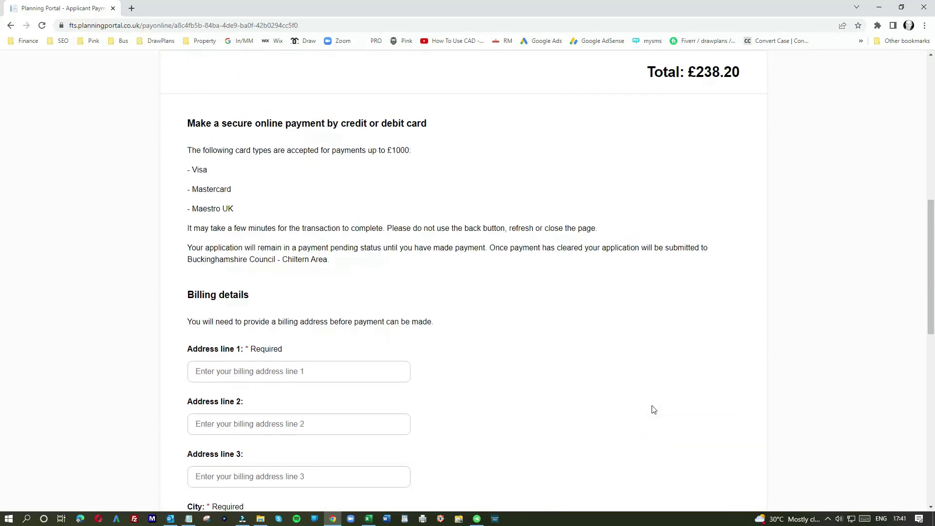
pyautogui.scroll(-7, 655, 409)
pyautogui.scroll(-7, 654, 409)
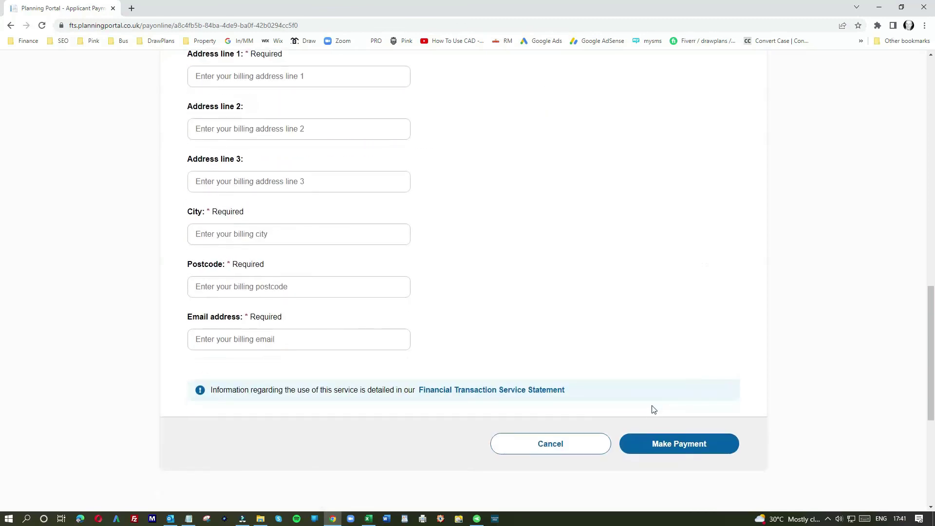